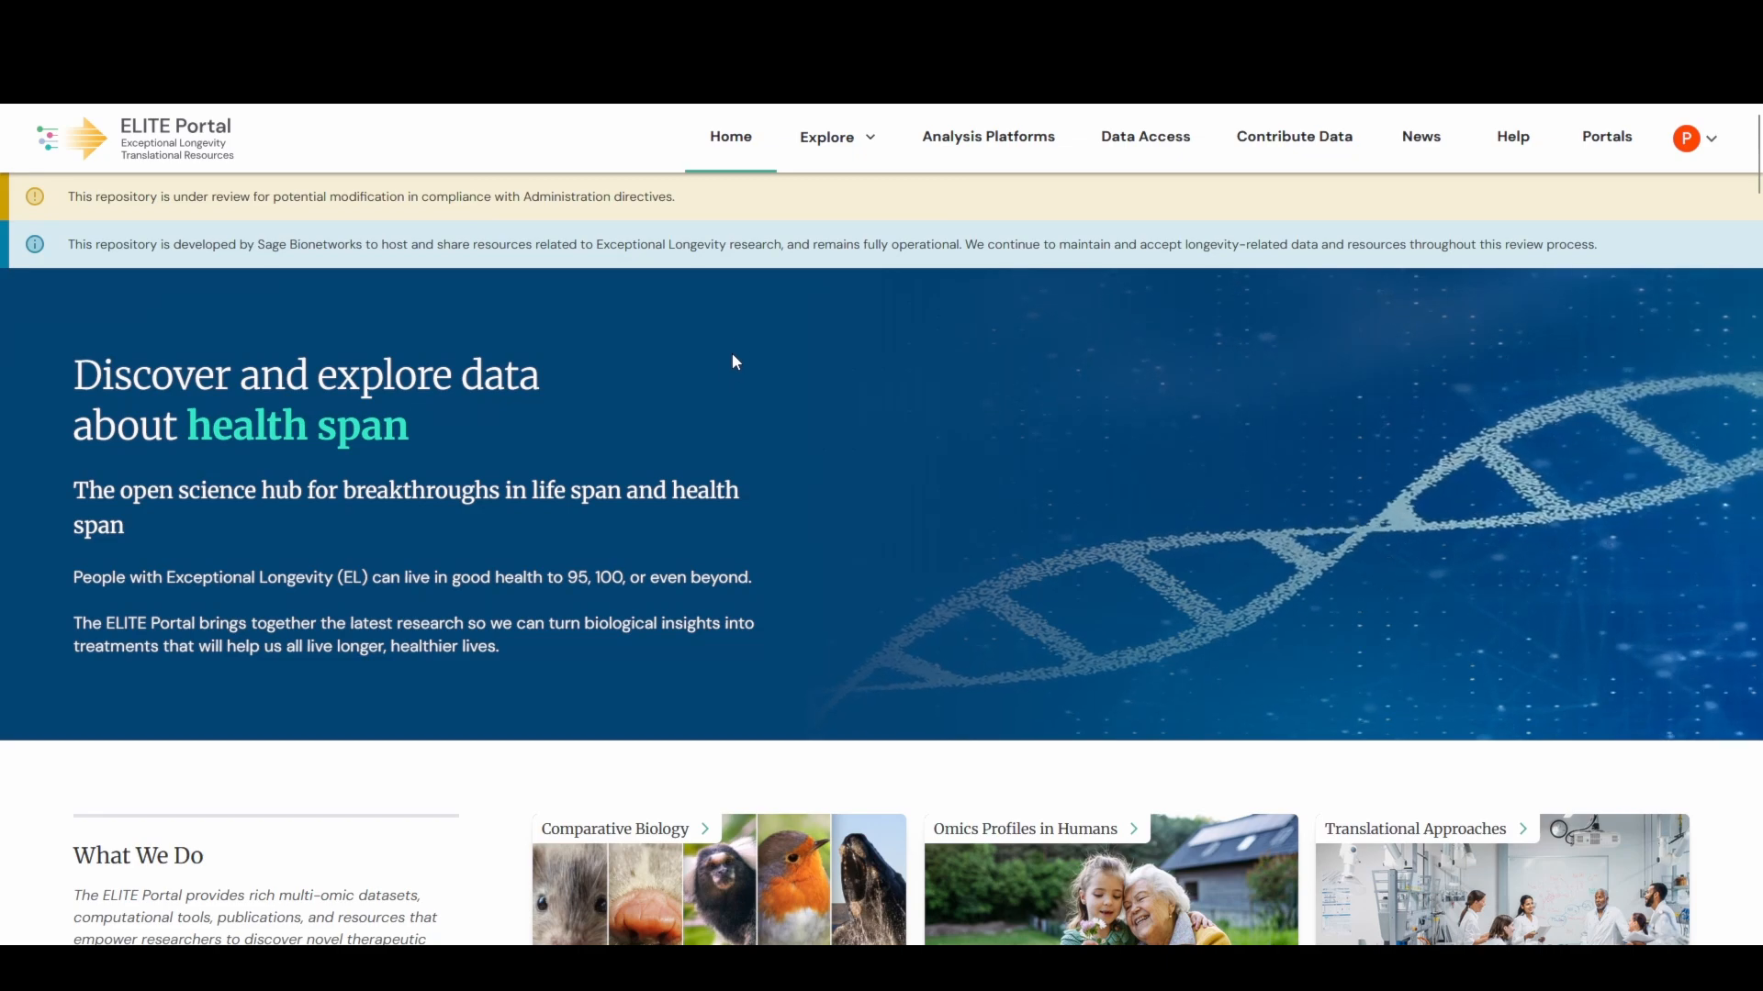
# - Open the Explore Data table of all data files and scroll through it
pyautogui.click(852, 147)
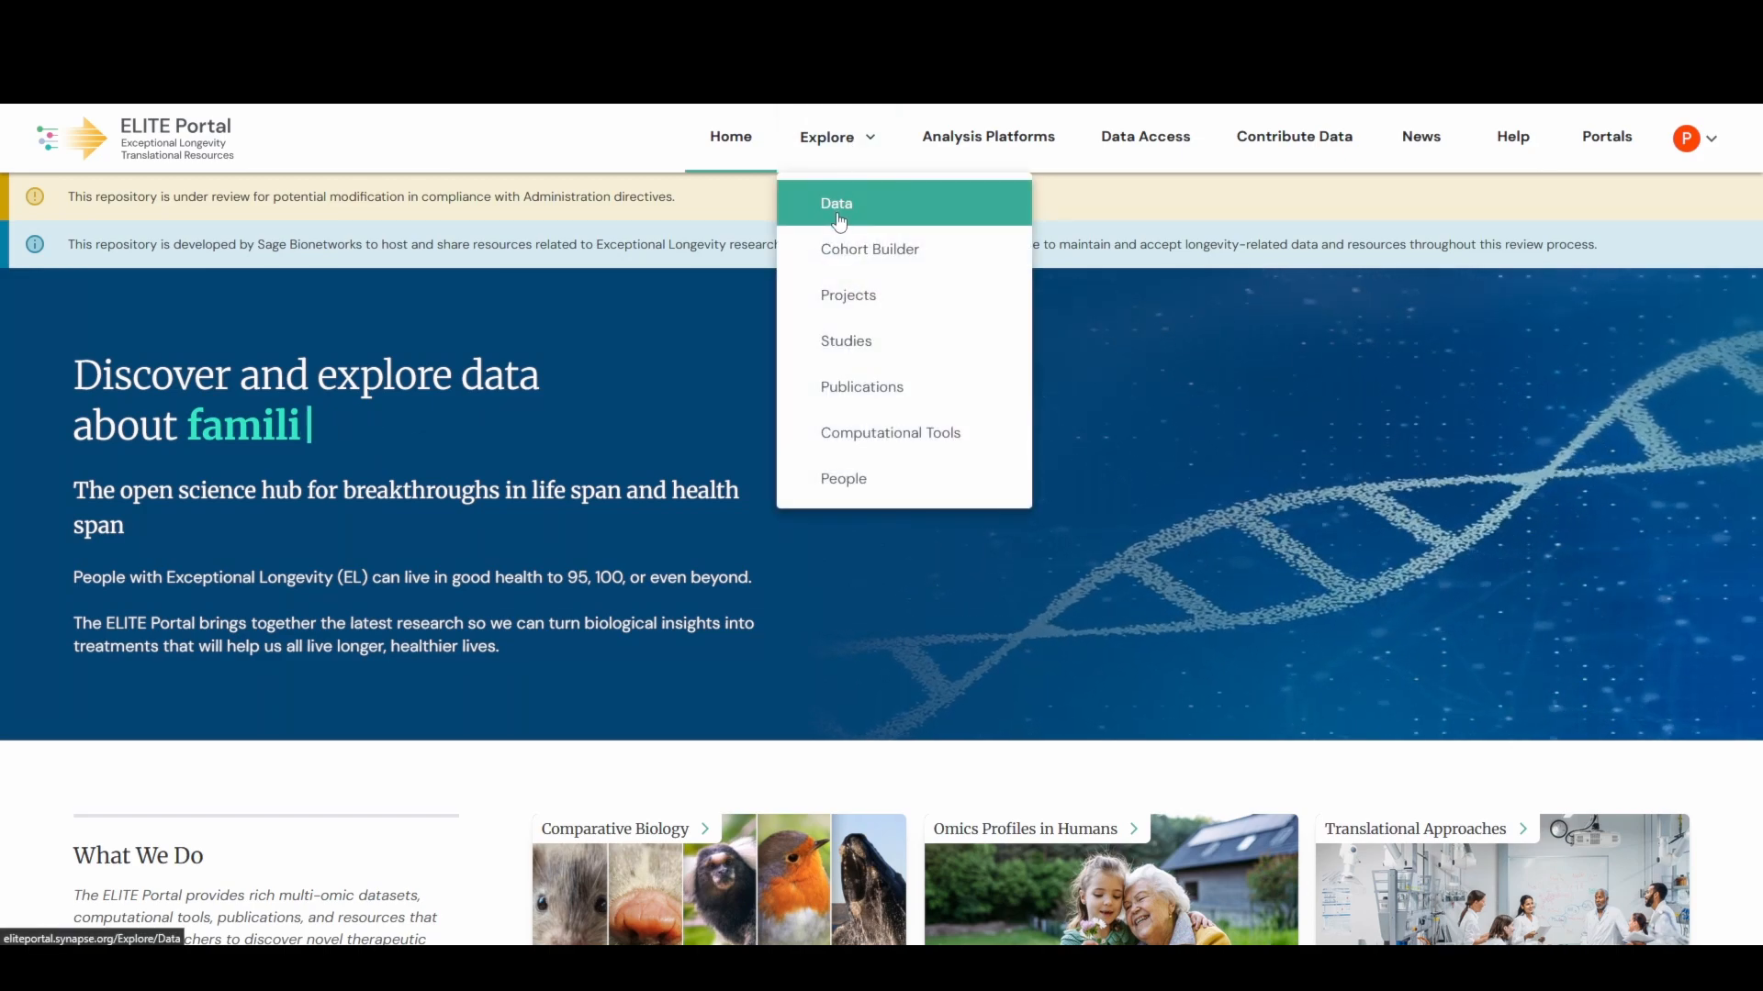
pyautogui.click(838, 219)
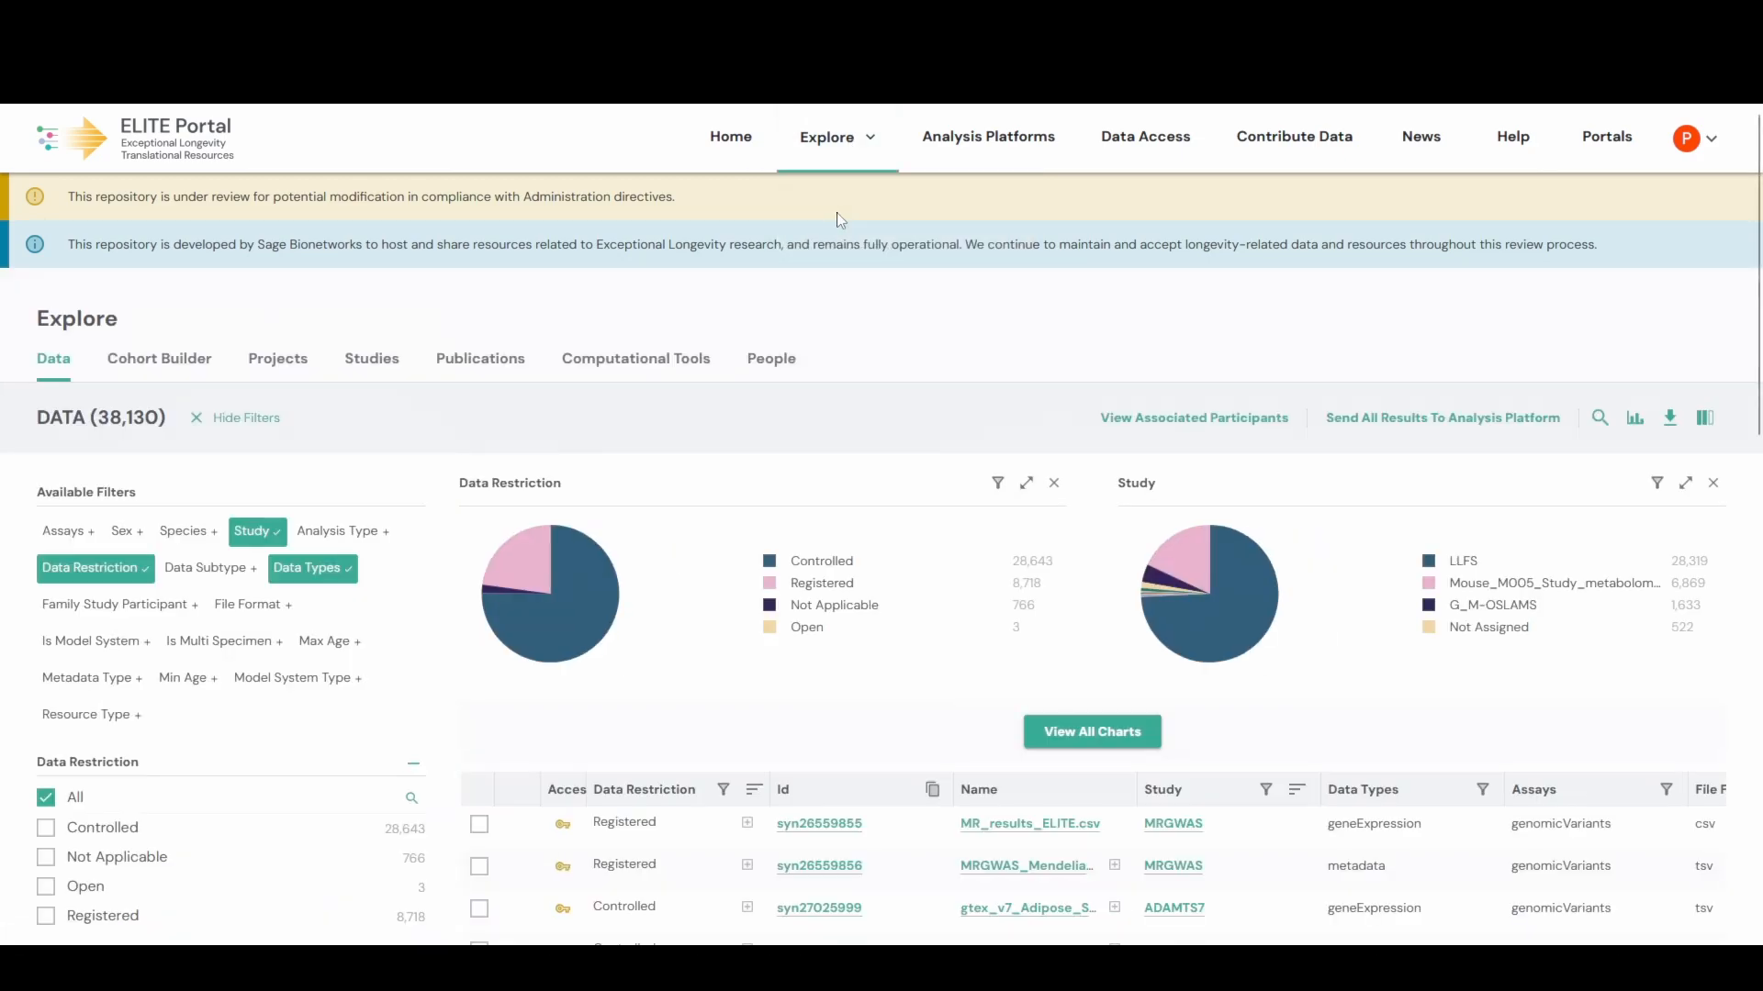
pyautogui.scroll(-3, 732, 474)
pyautogui.scroll(3, 732, 473)
# - Browse the Cohort Builder participants view, then the six longevity project cards
pyautogui.click(171, 371)
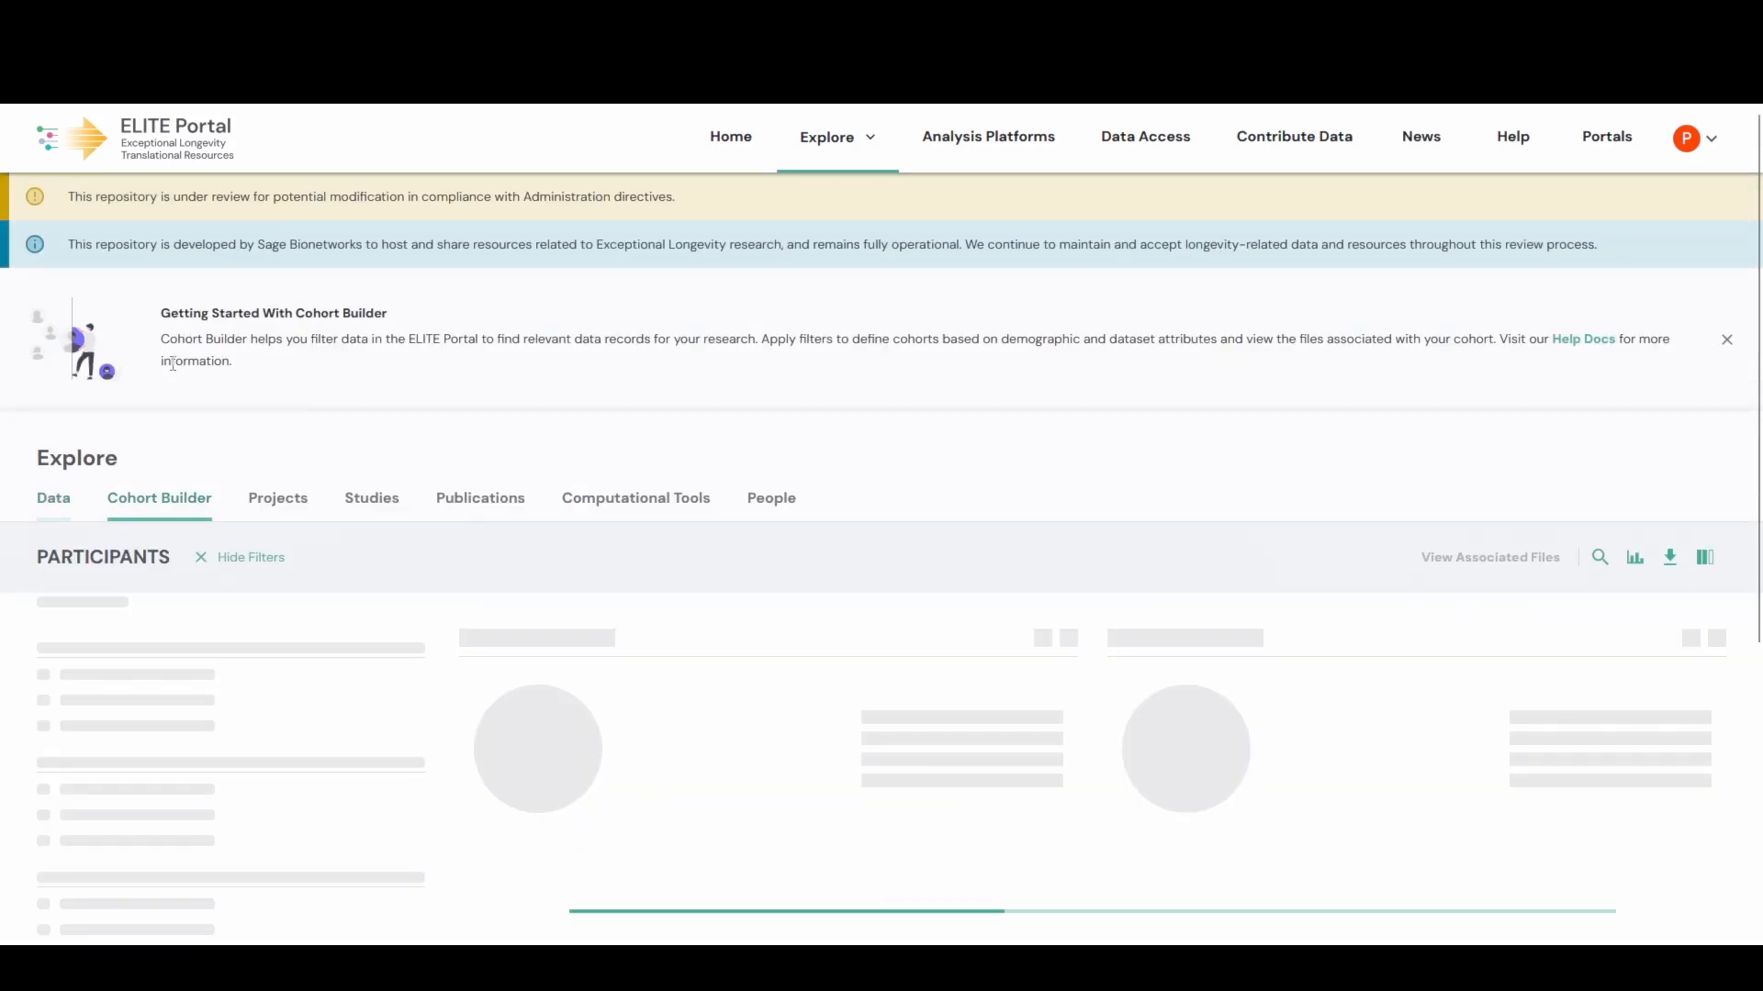
pyautogui.scroll(-2, 285, 477)
pyautogui.scroll(-2, 288, 481)
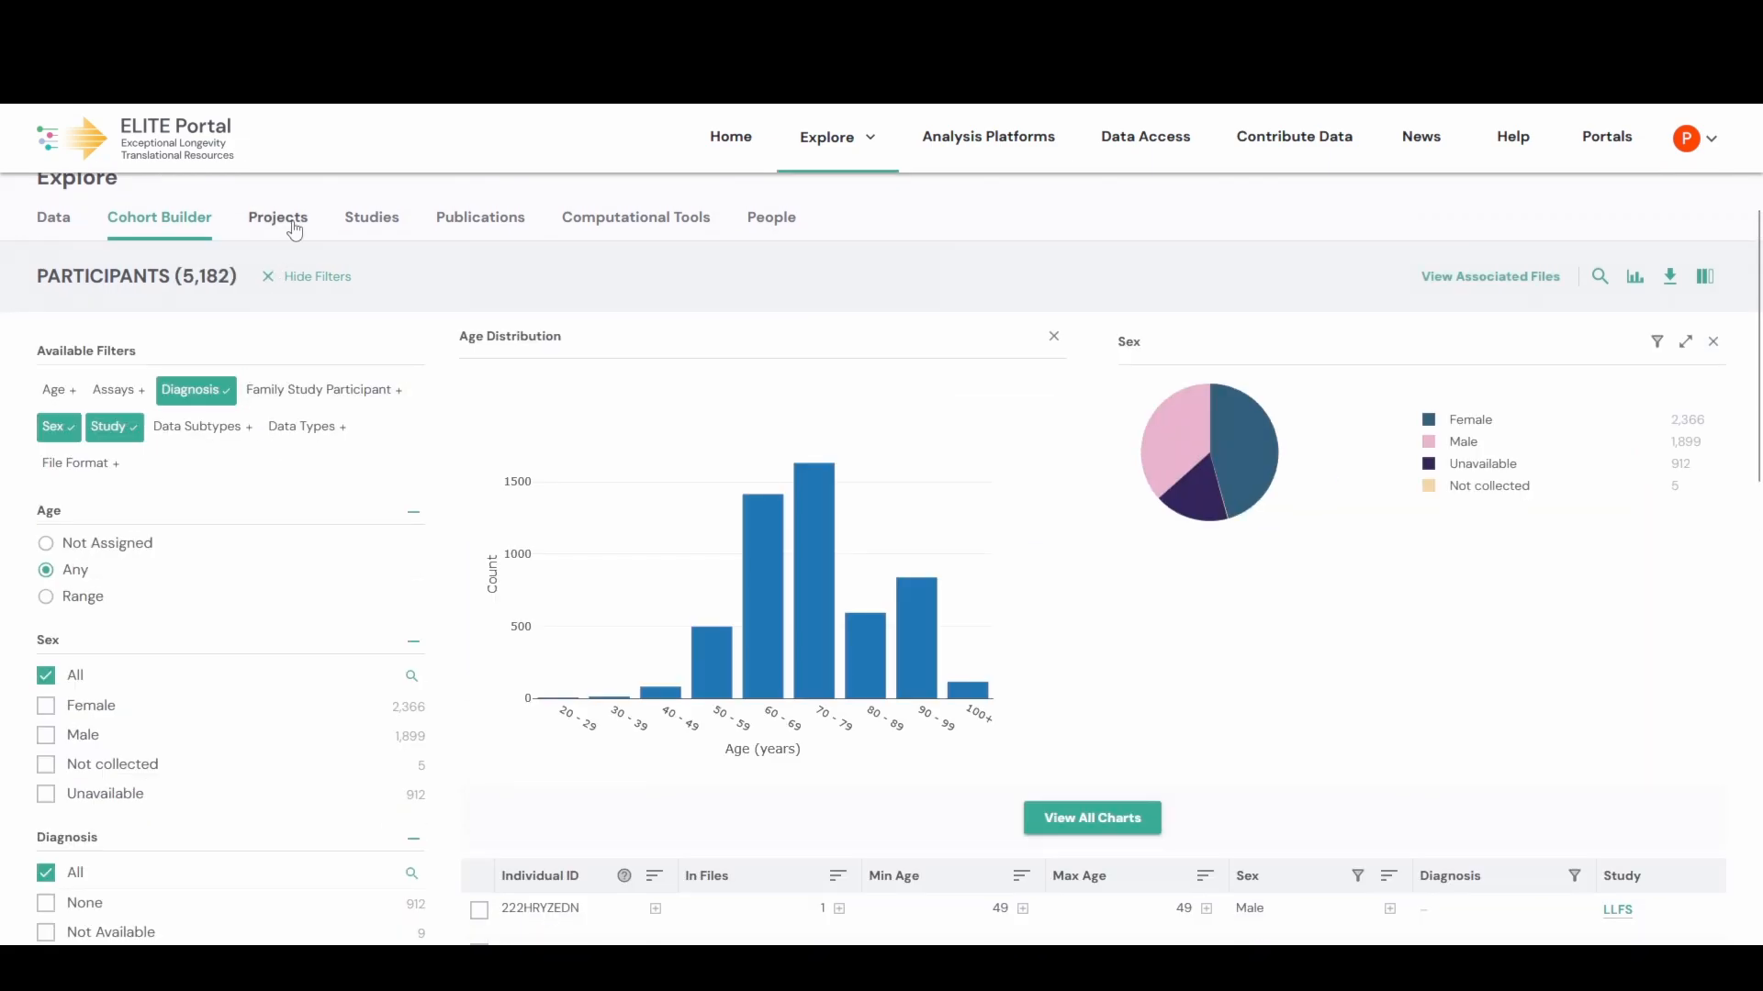
pyautogui.click(293, 230)
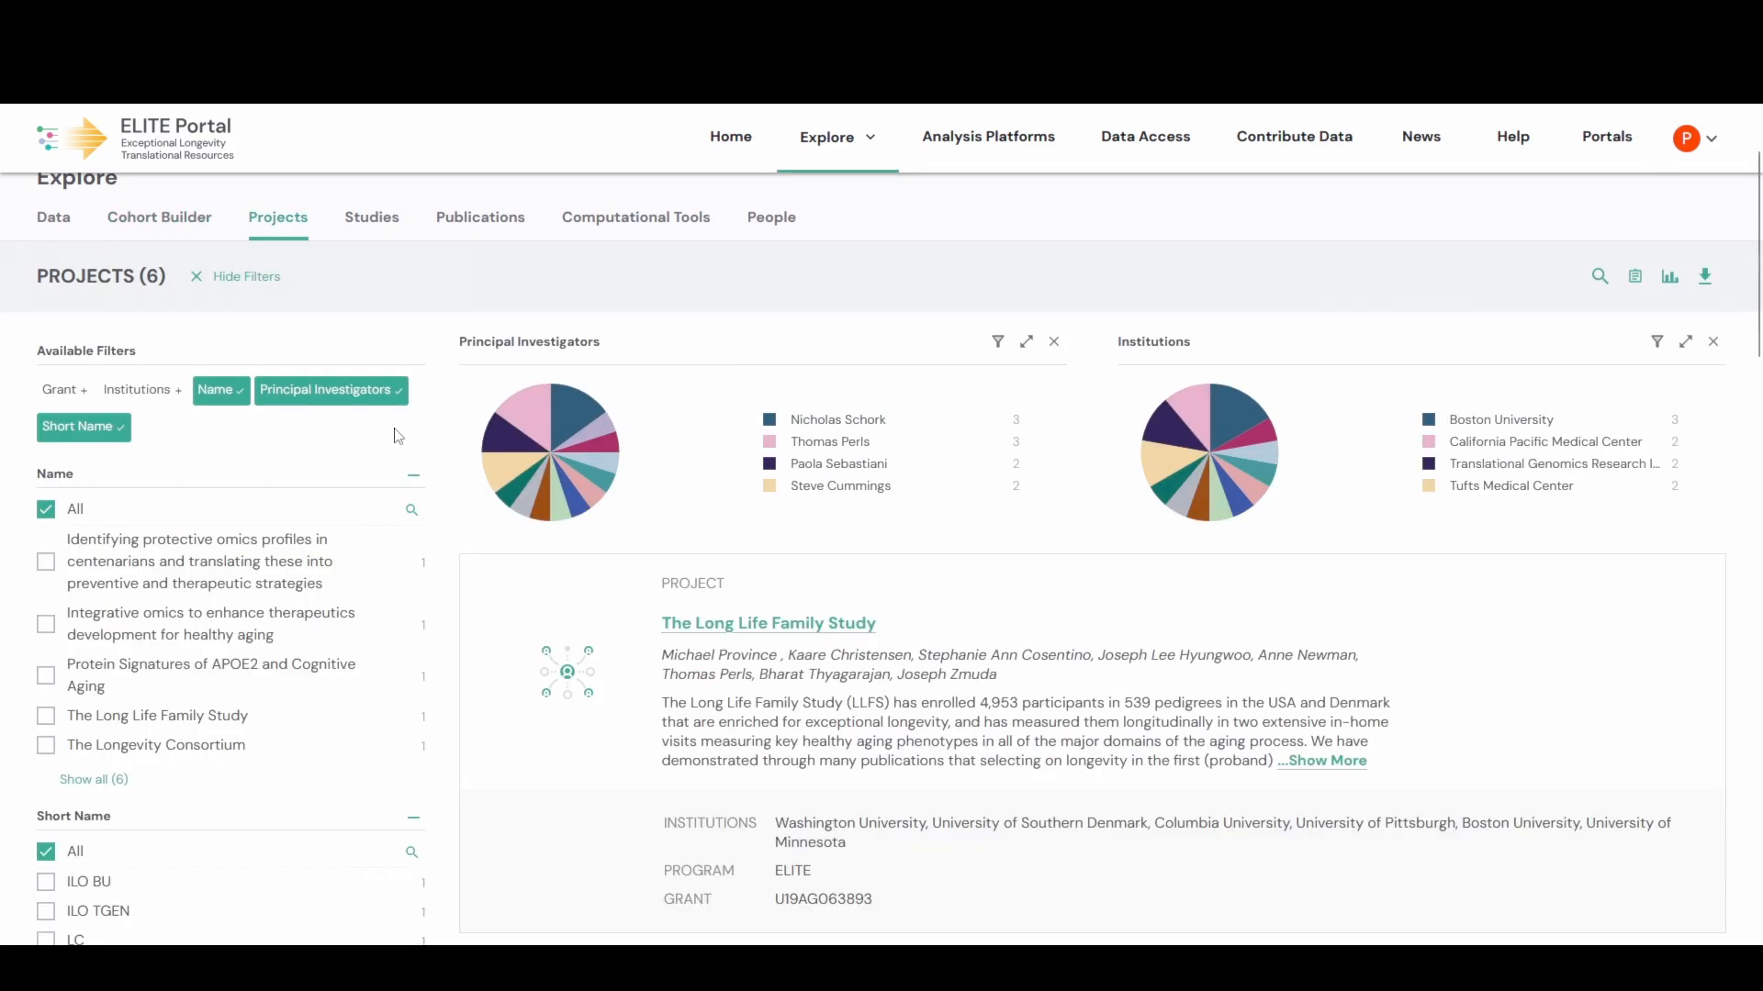
pyautogui.scroll(-3, 680, 825)
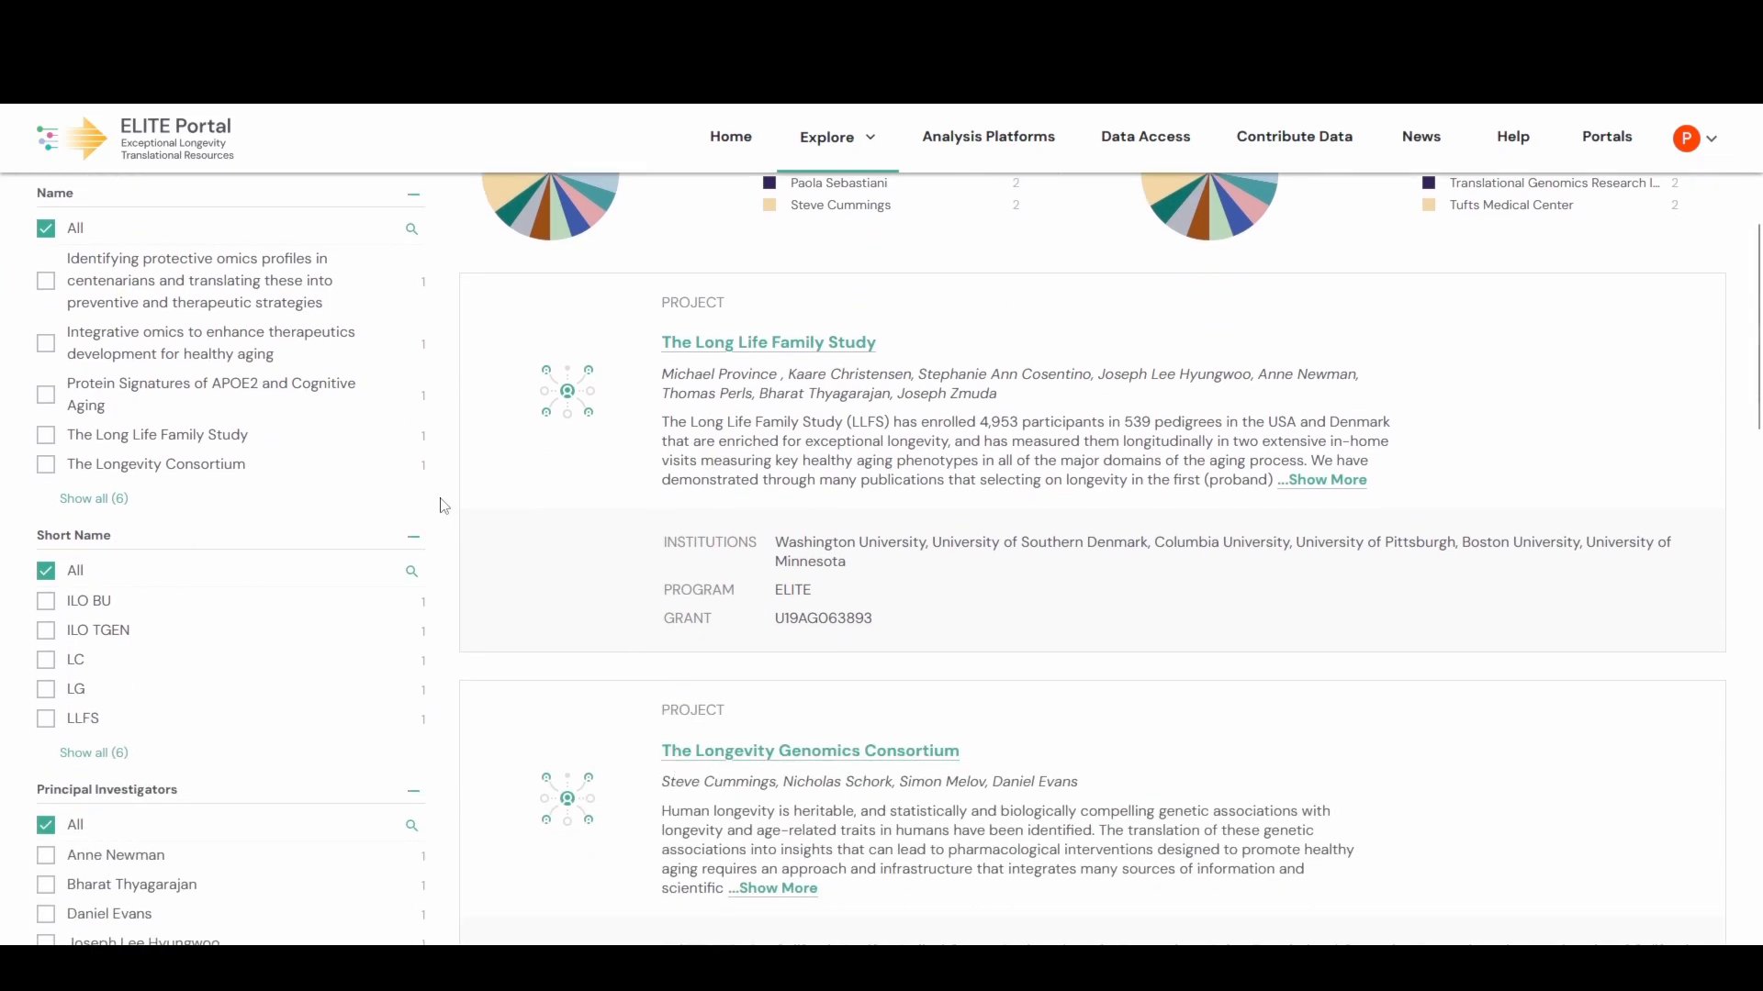
pyautogui.scroll(5, 443, 506)
# - Look over the study cards on the Studies page
pyautogui.click(368, 358)
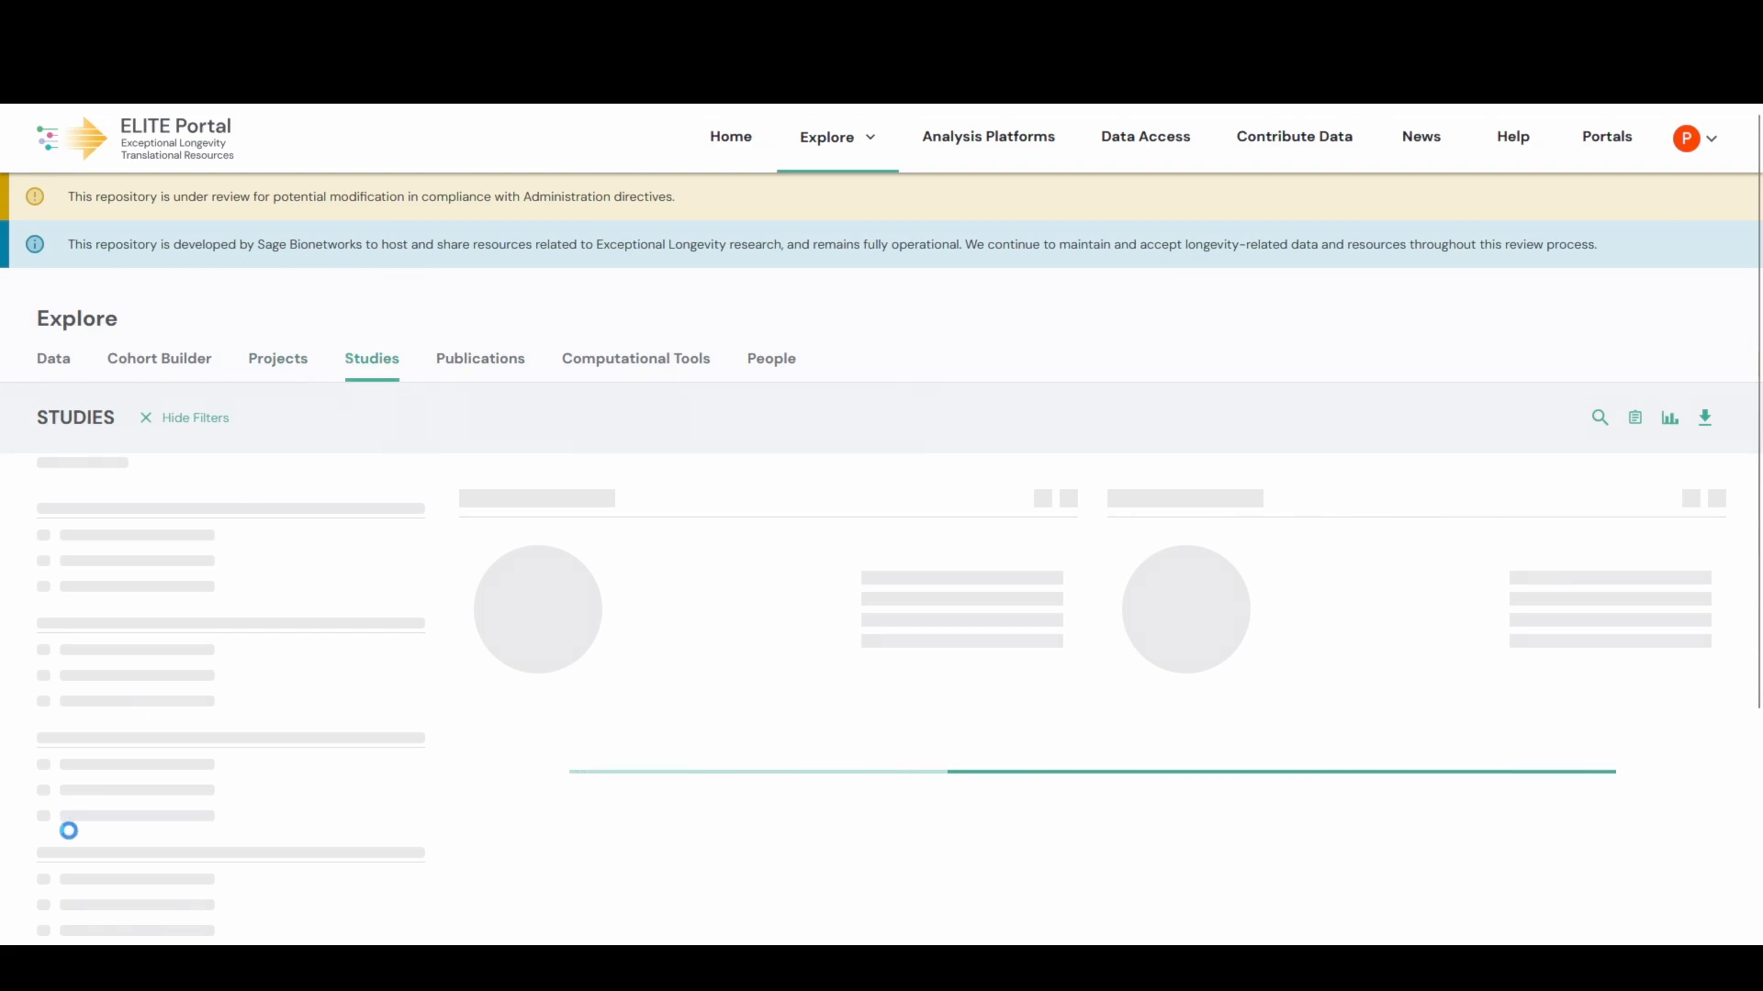
pyautogui.scroll(-6, 576, 751)
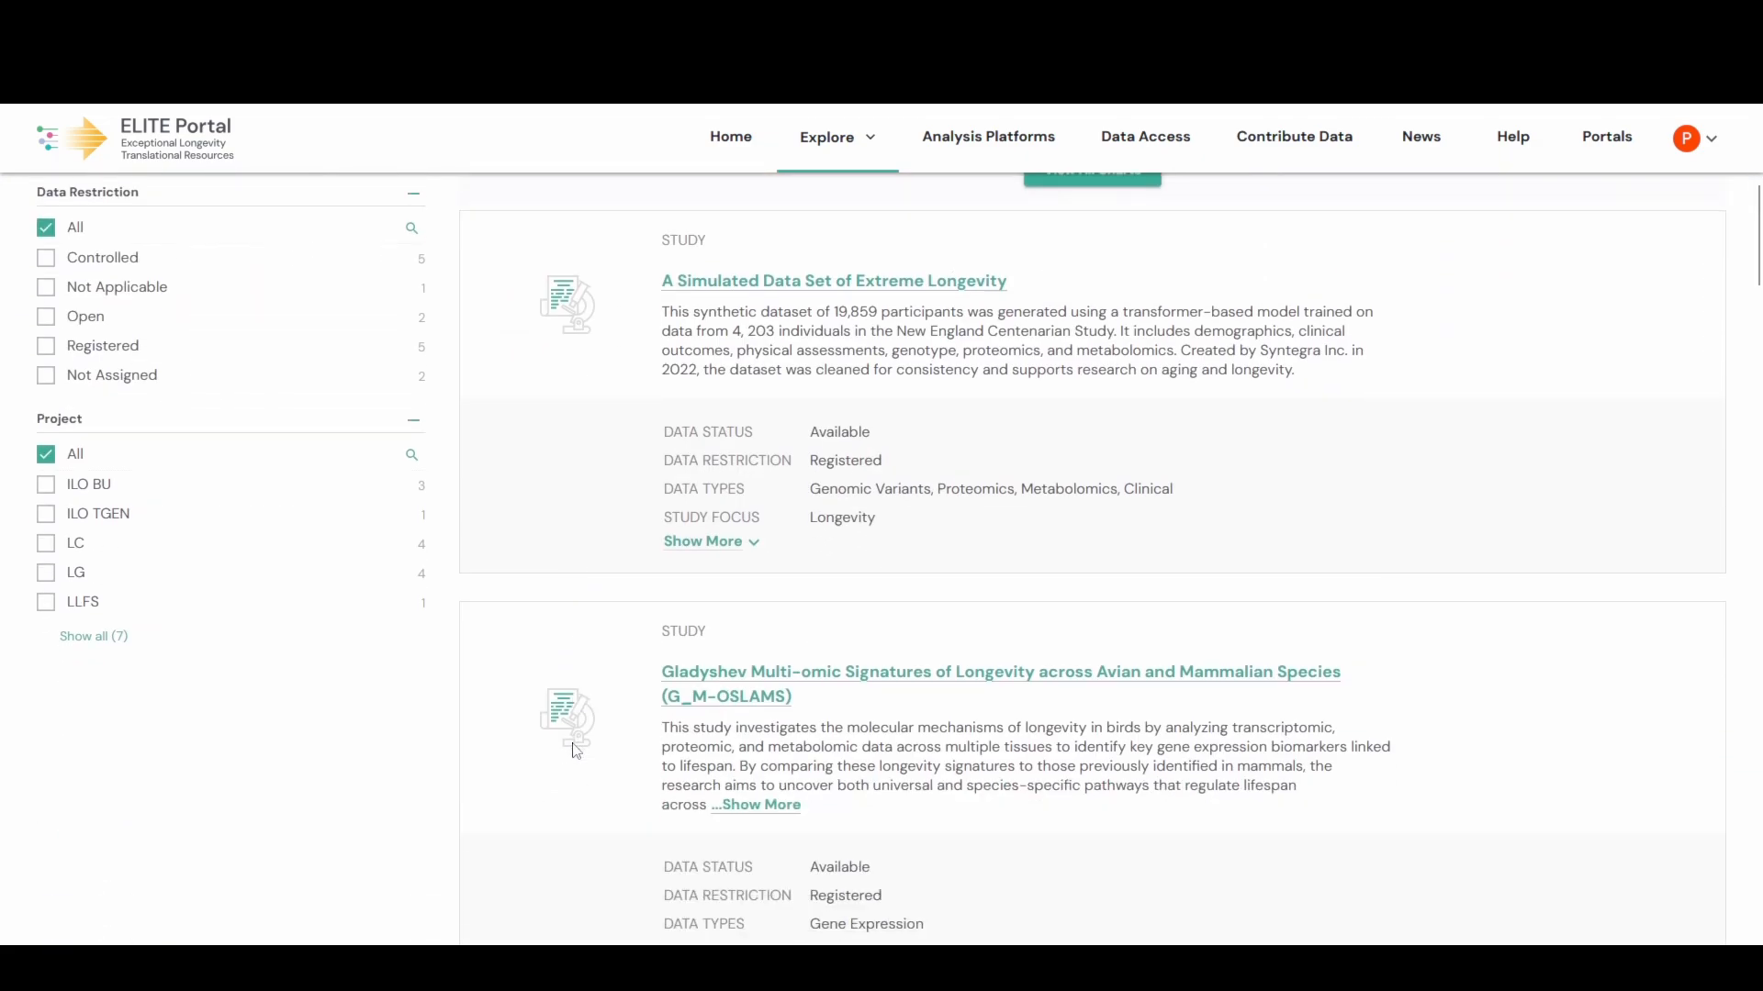
pyautogui.scroll(6, 576, 751)
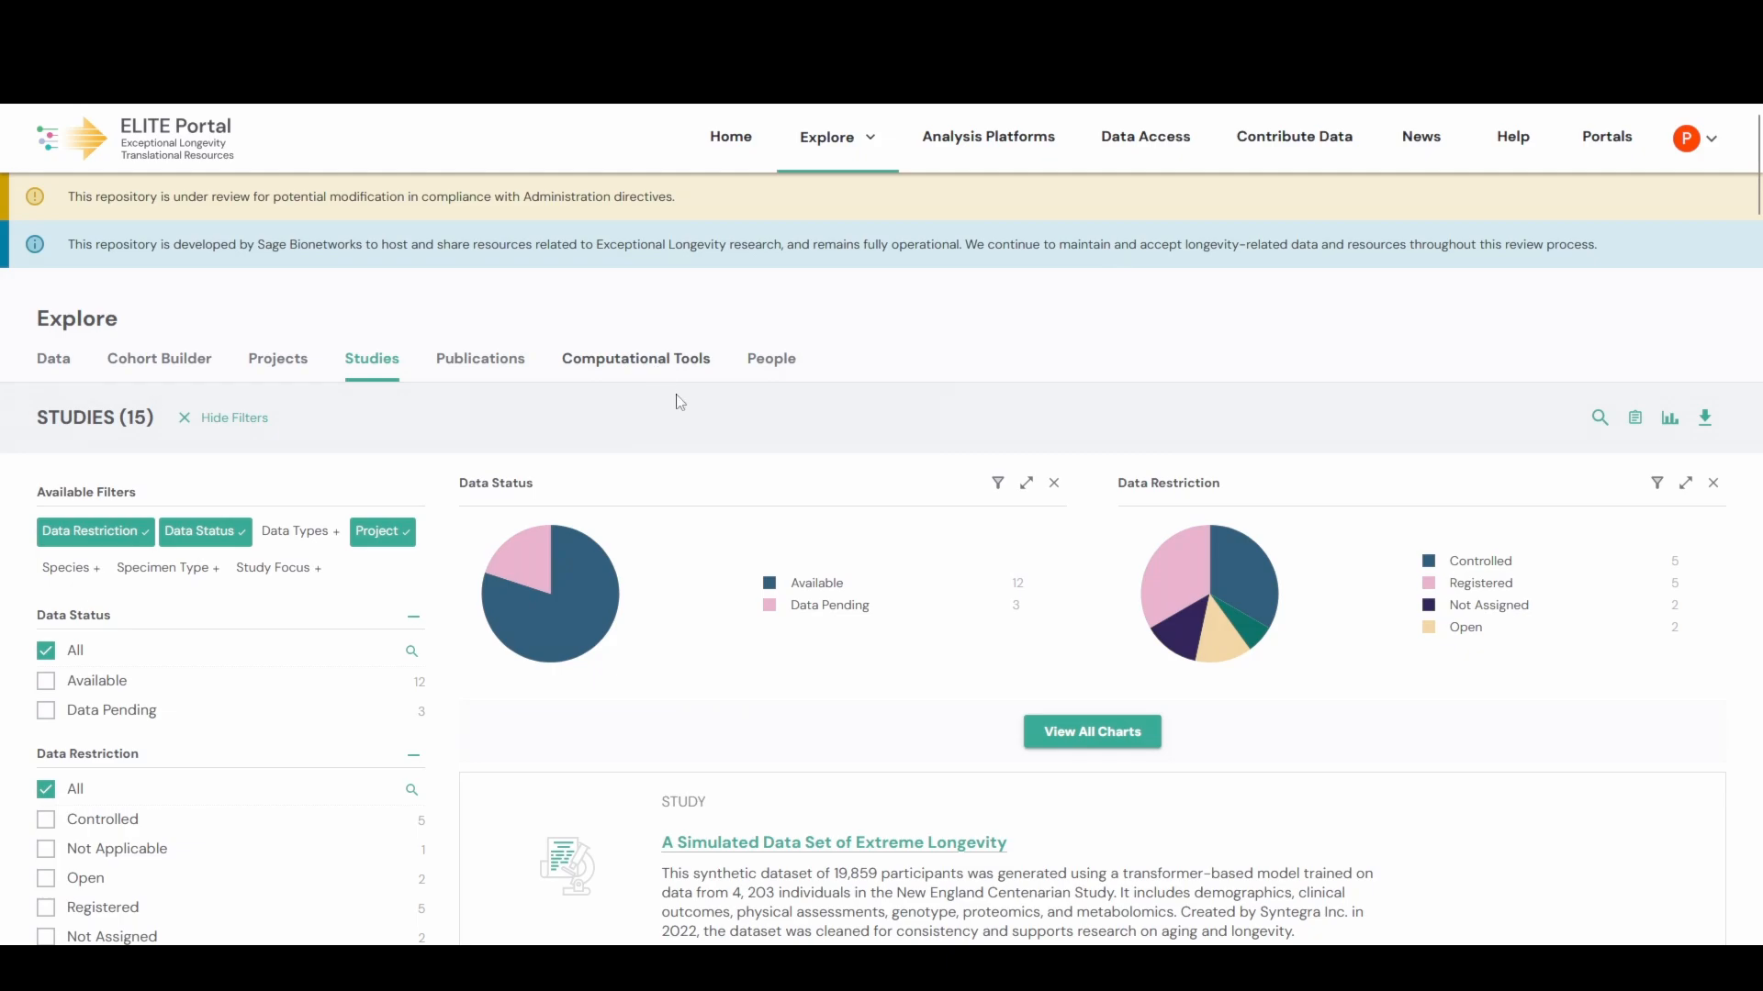
# - Return to the Data page and review the 38,130 files and their restriction charts
pyautogui.click(58, 370)
pyautogui.scroll(-3, 144, 484)
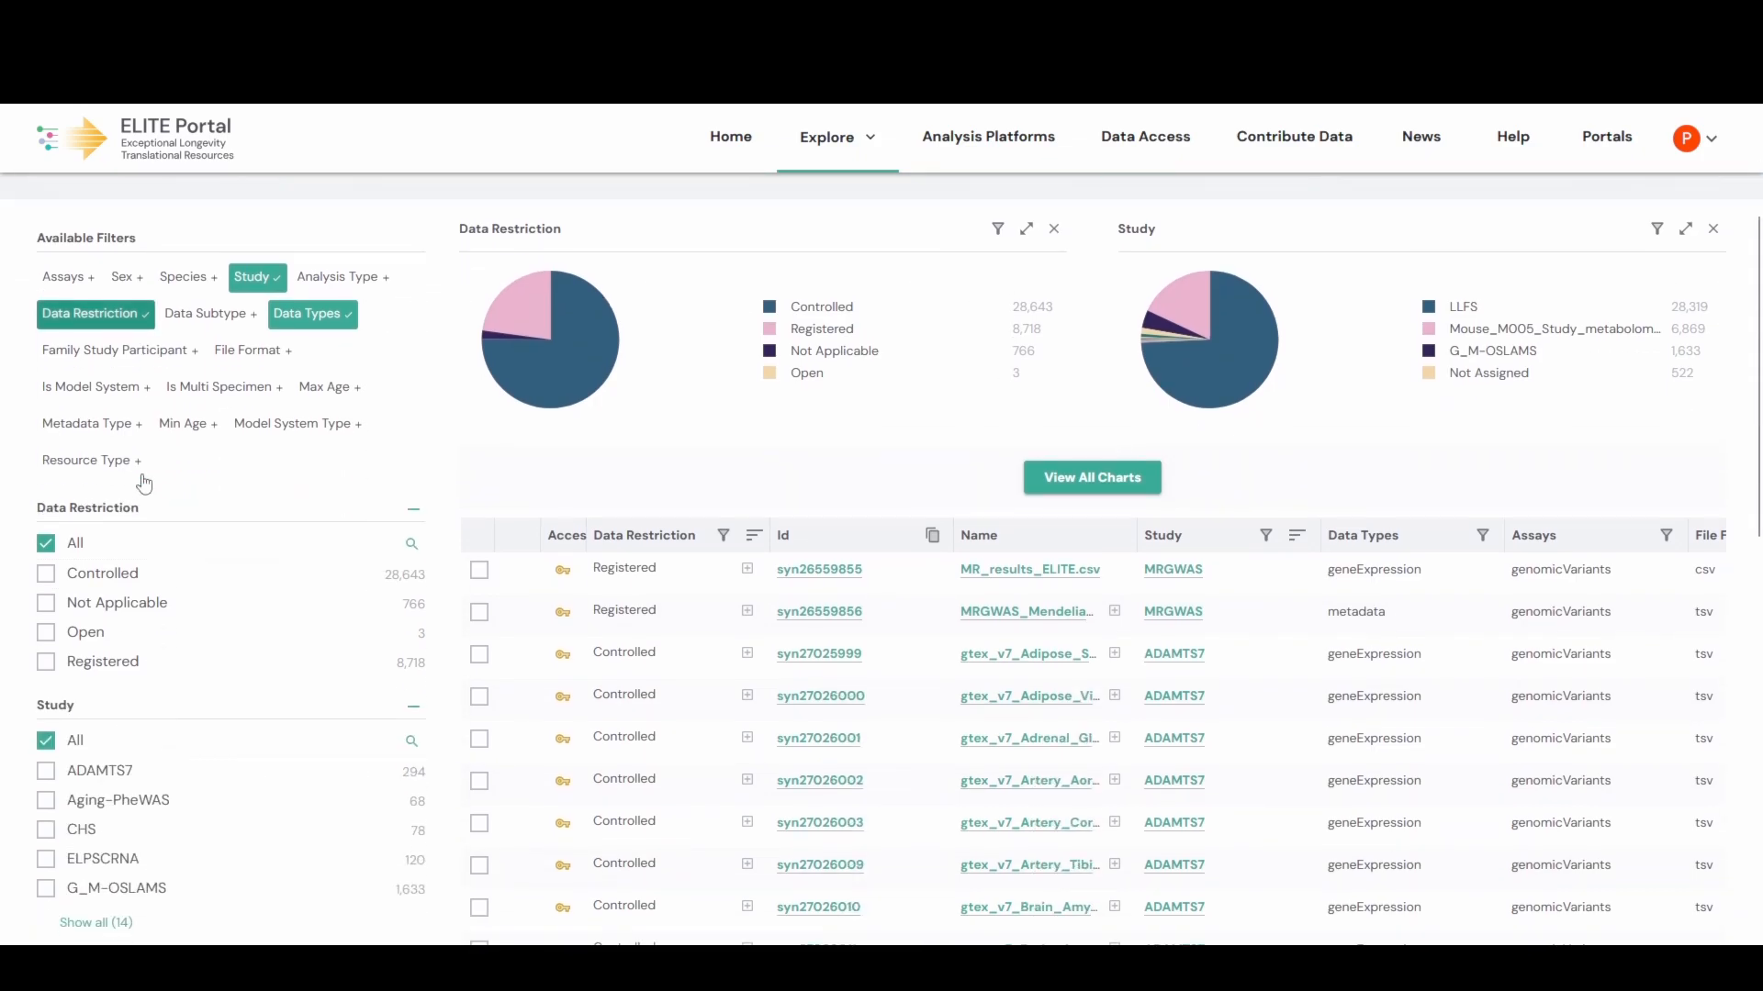
pyautogui.scroll(-1, 144, 484)
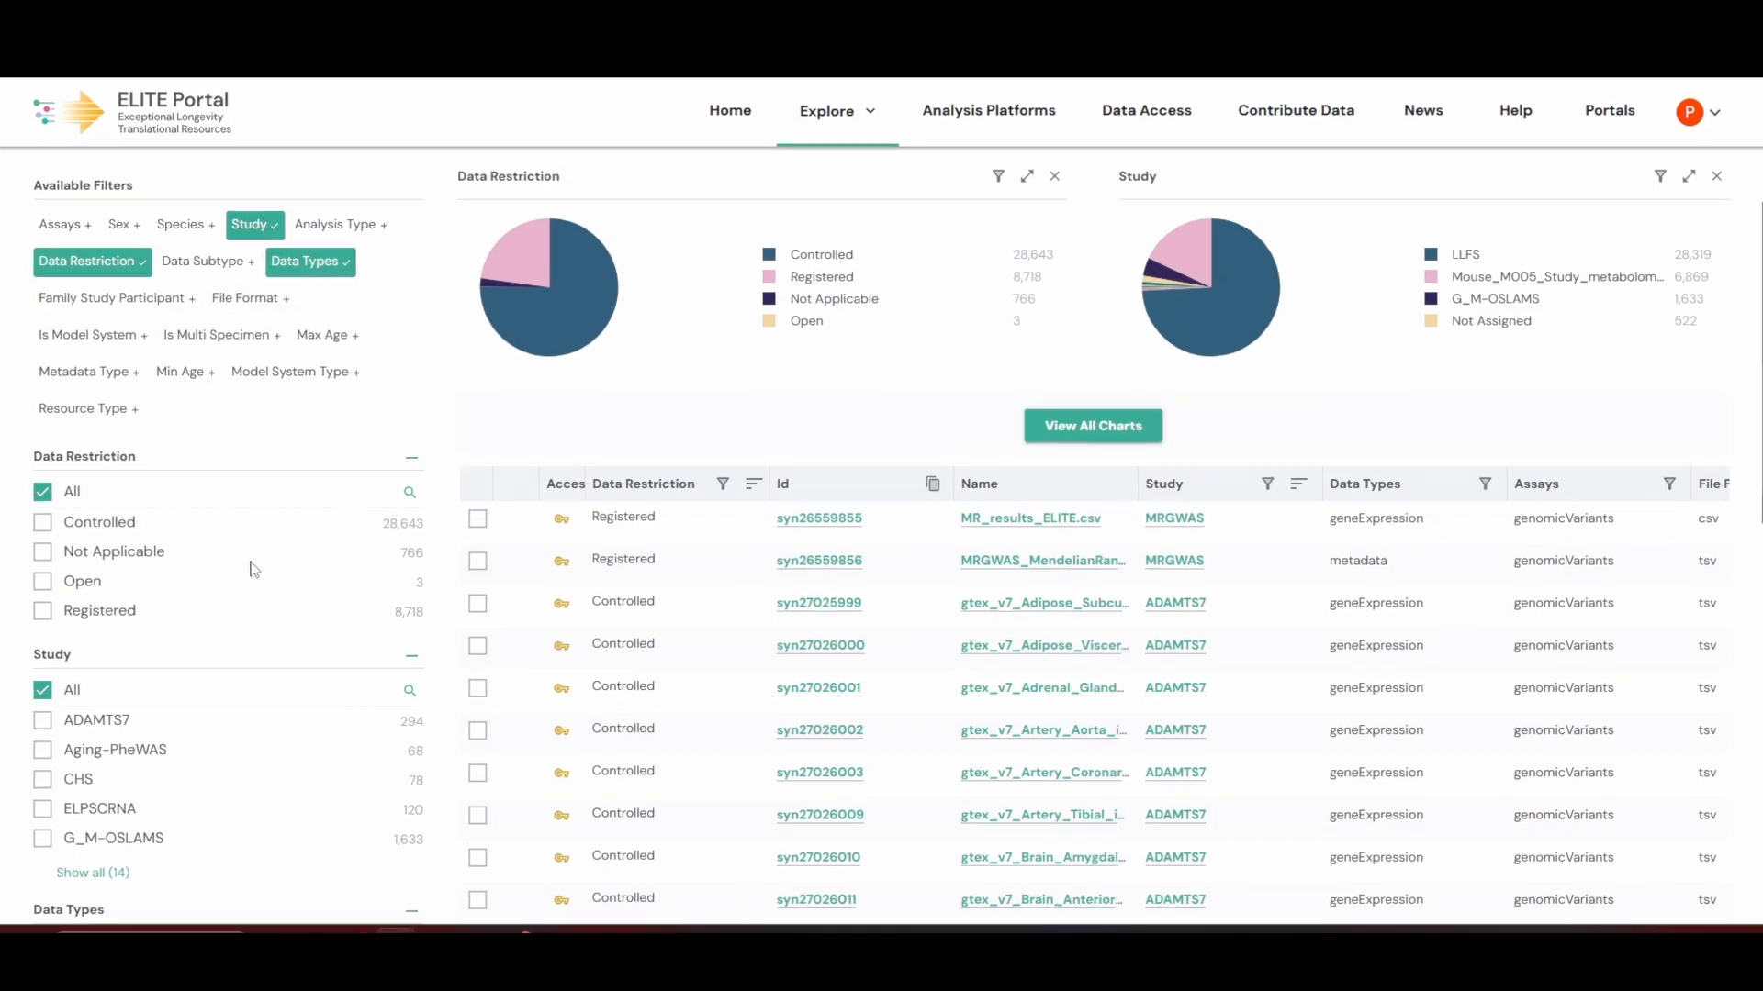
pyautogui.scroll(3, 253, 570)
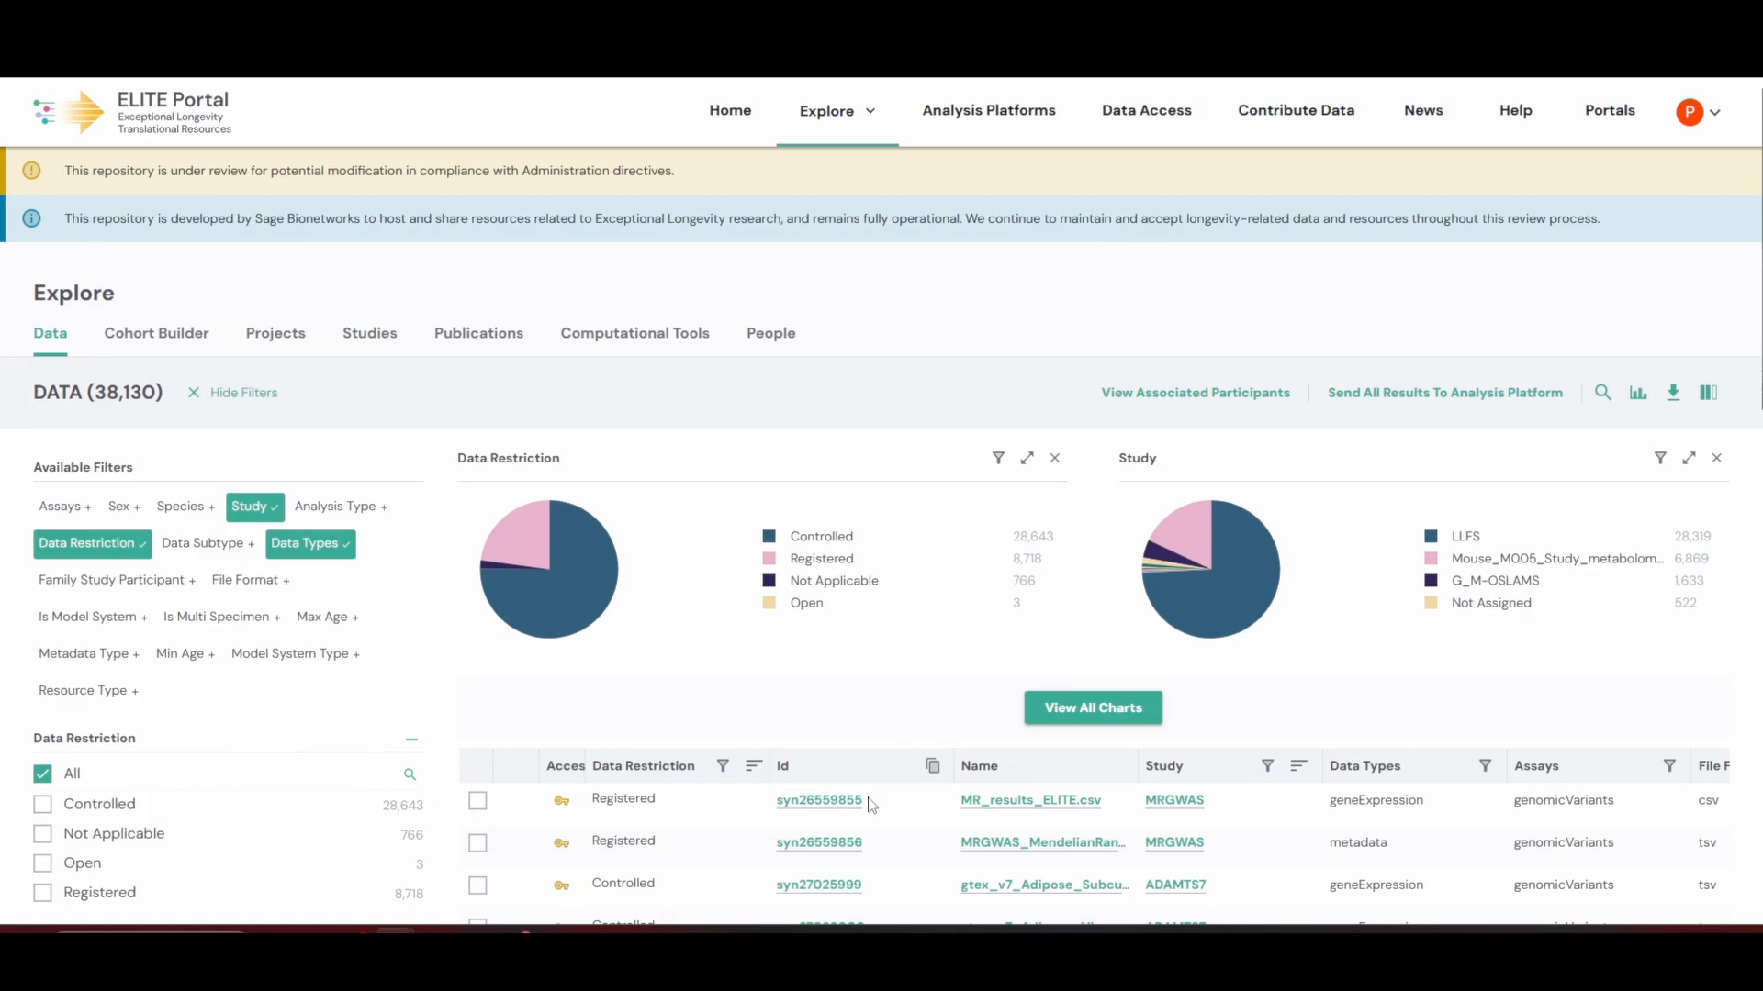
pyautogui.scroll(-3, 758, 809)
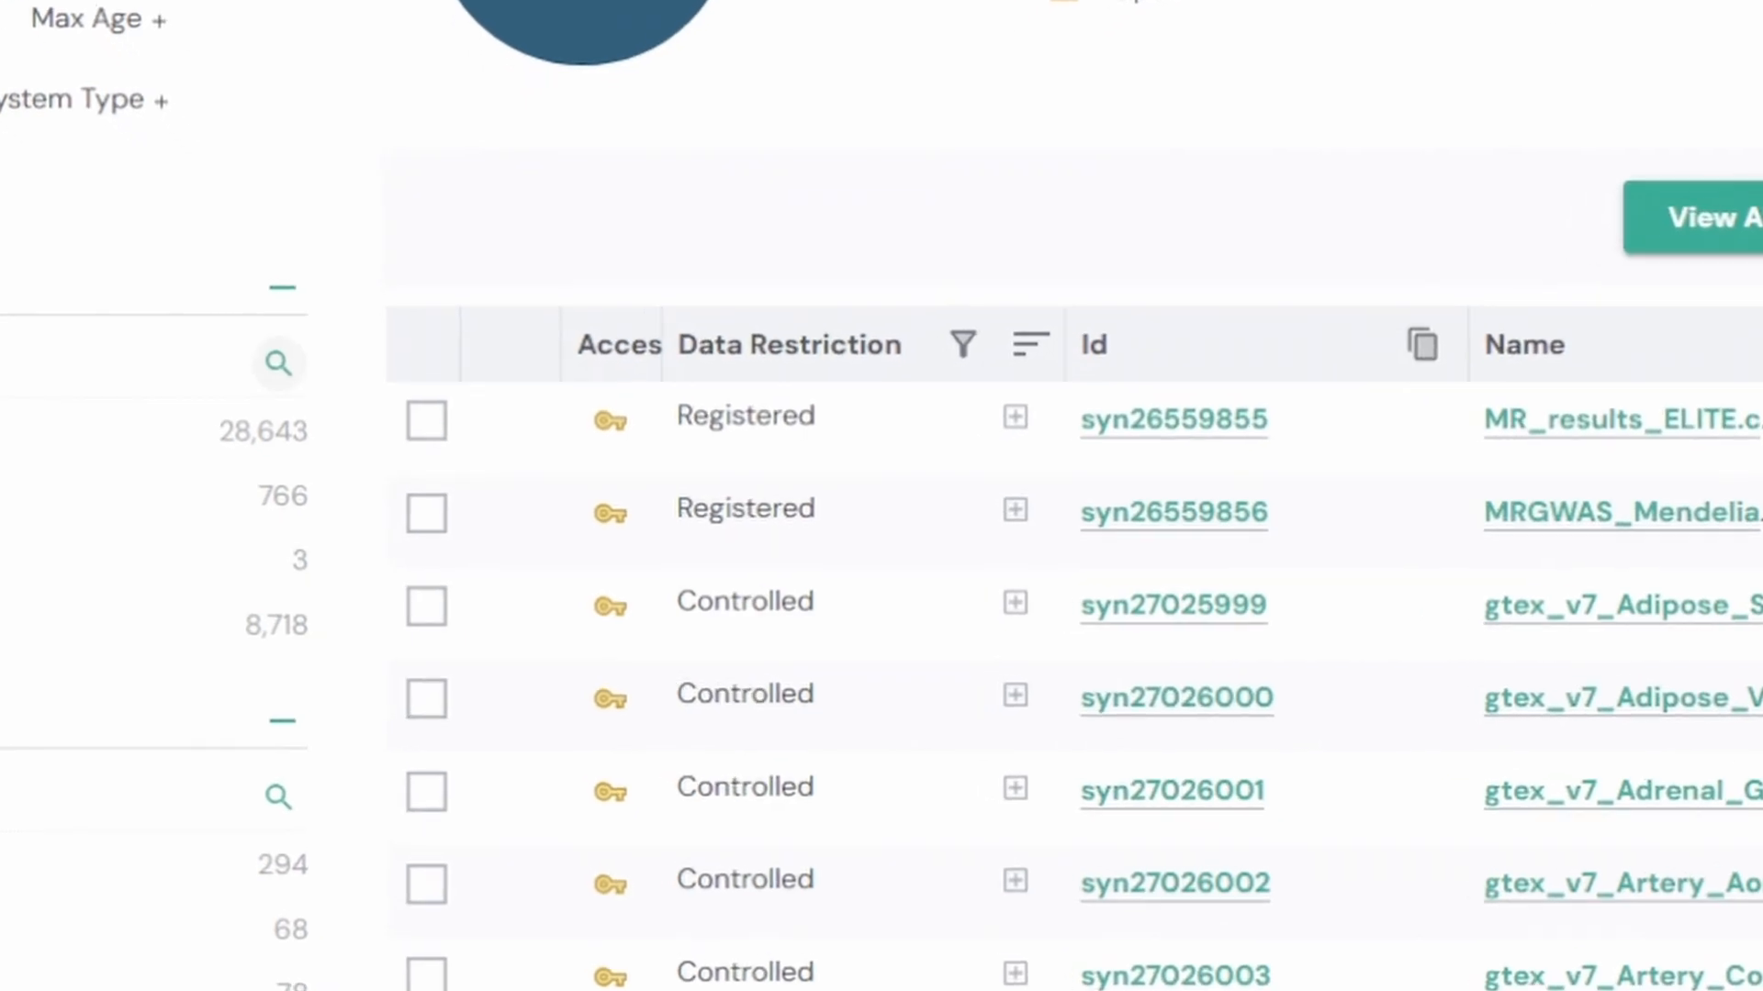
pyautogui.moveTo(616, 606)
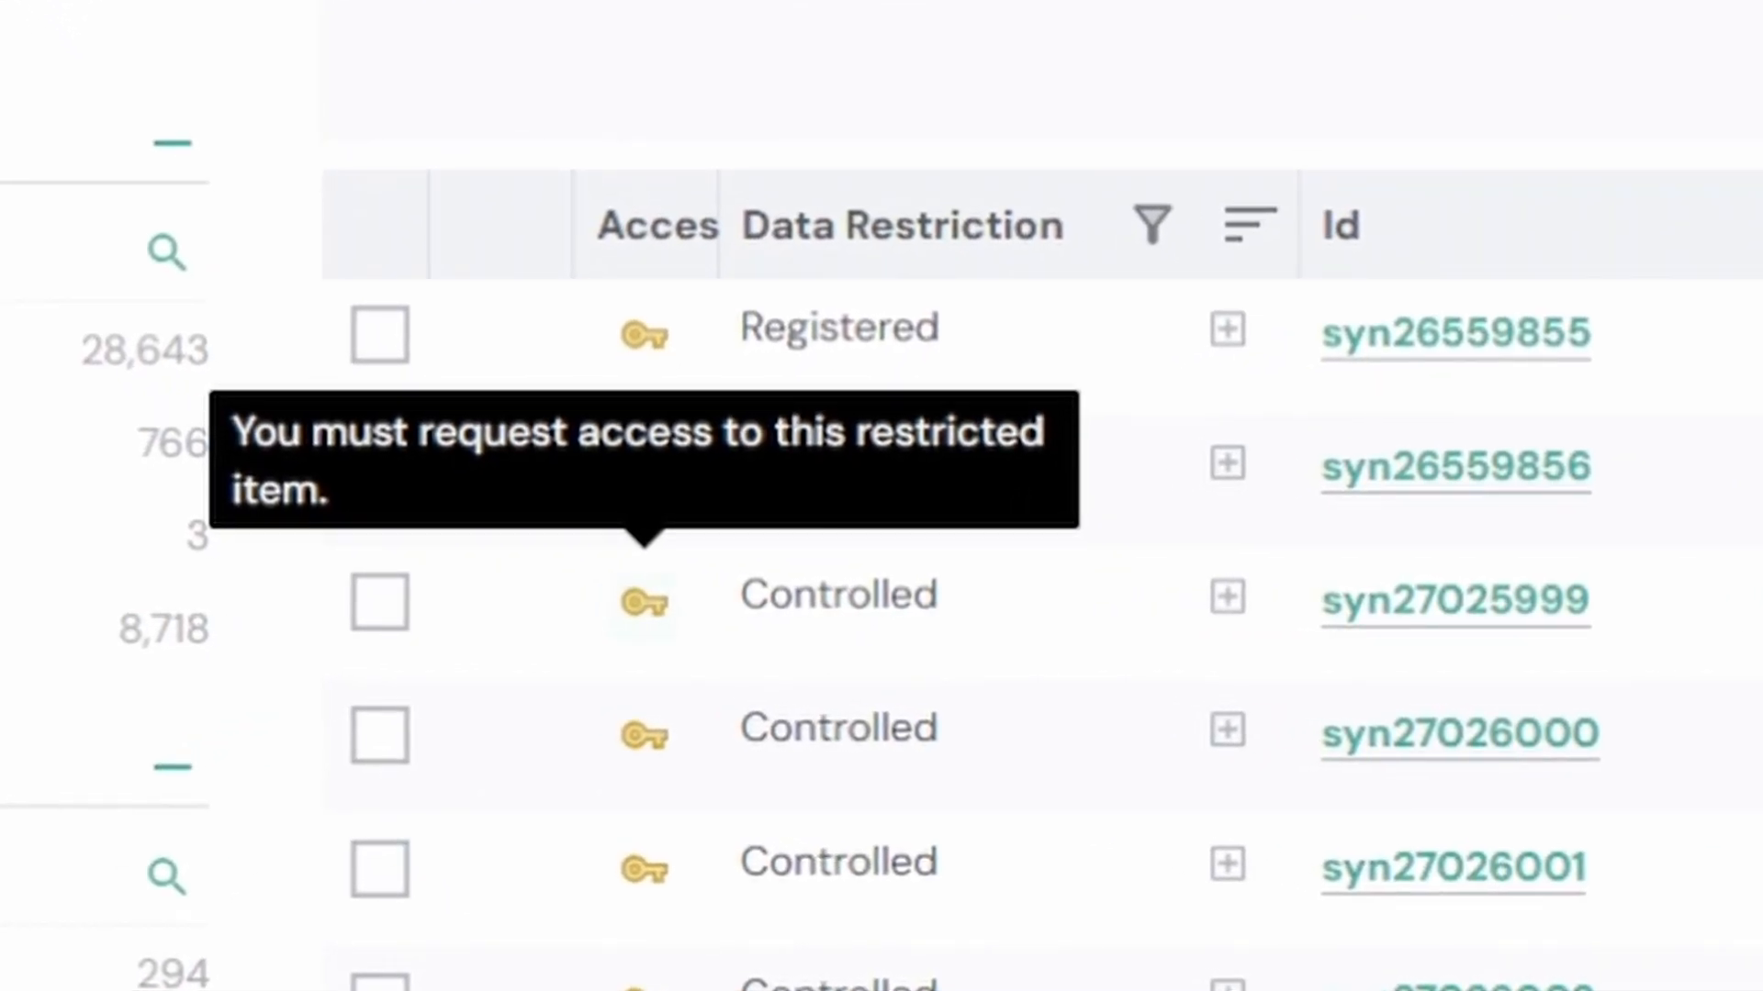
pyautogui.click(642, 602)
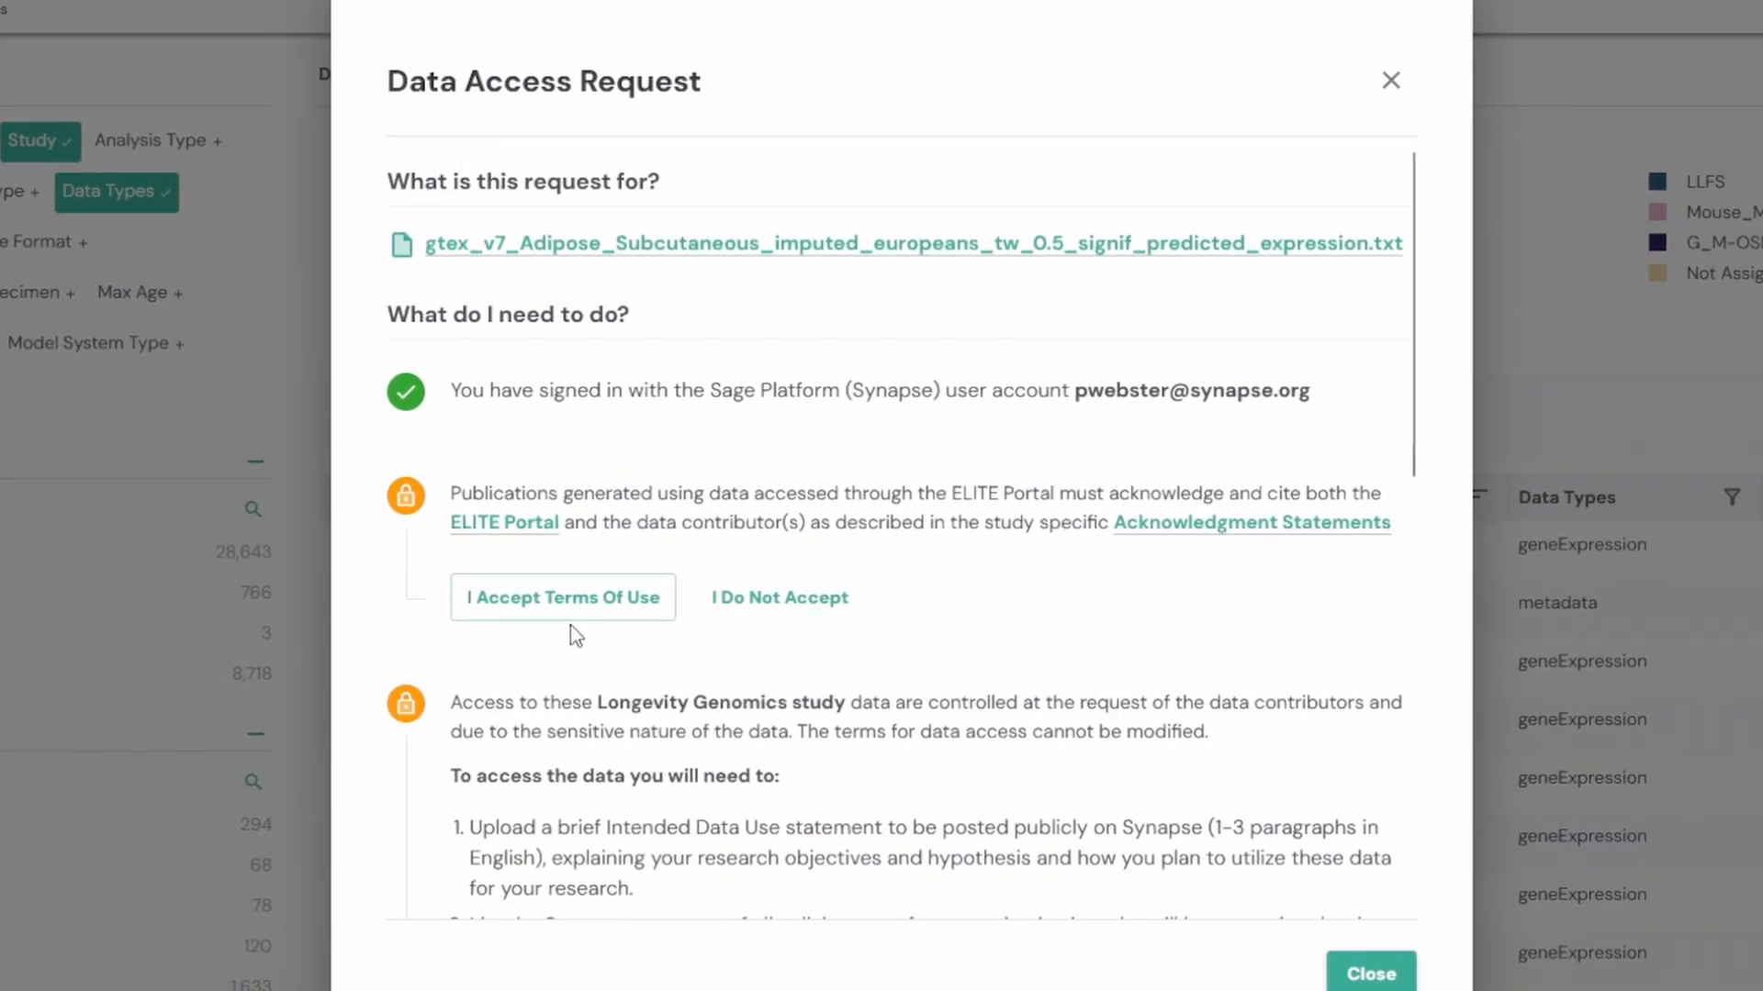
pyautogui.scroll(-10, 735, 610)
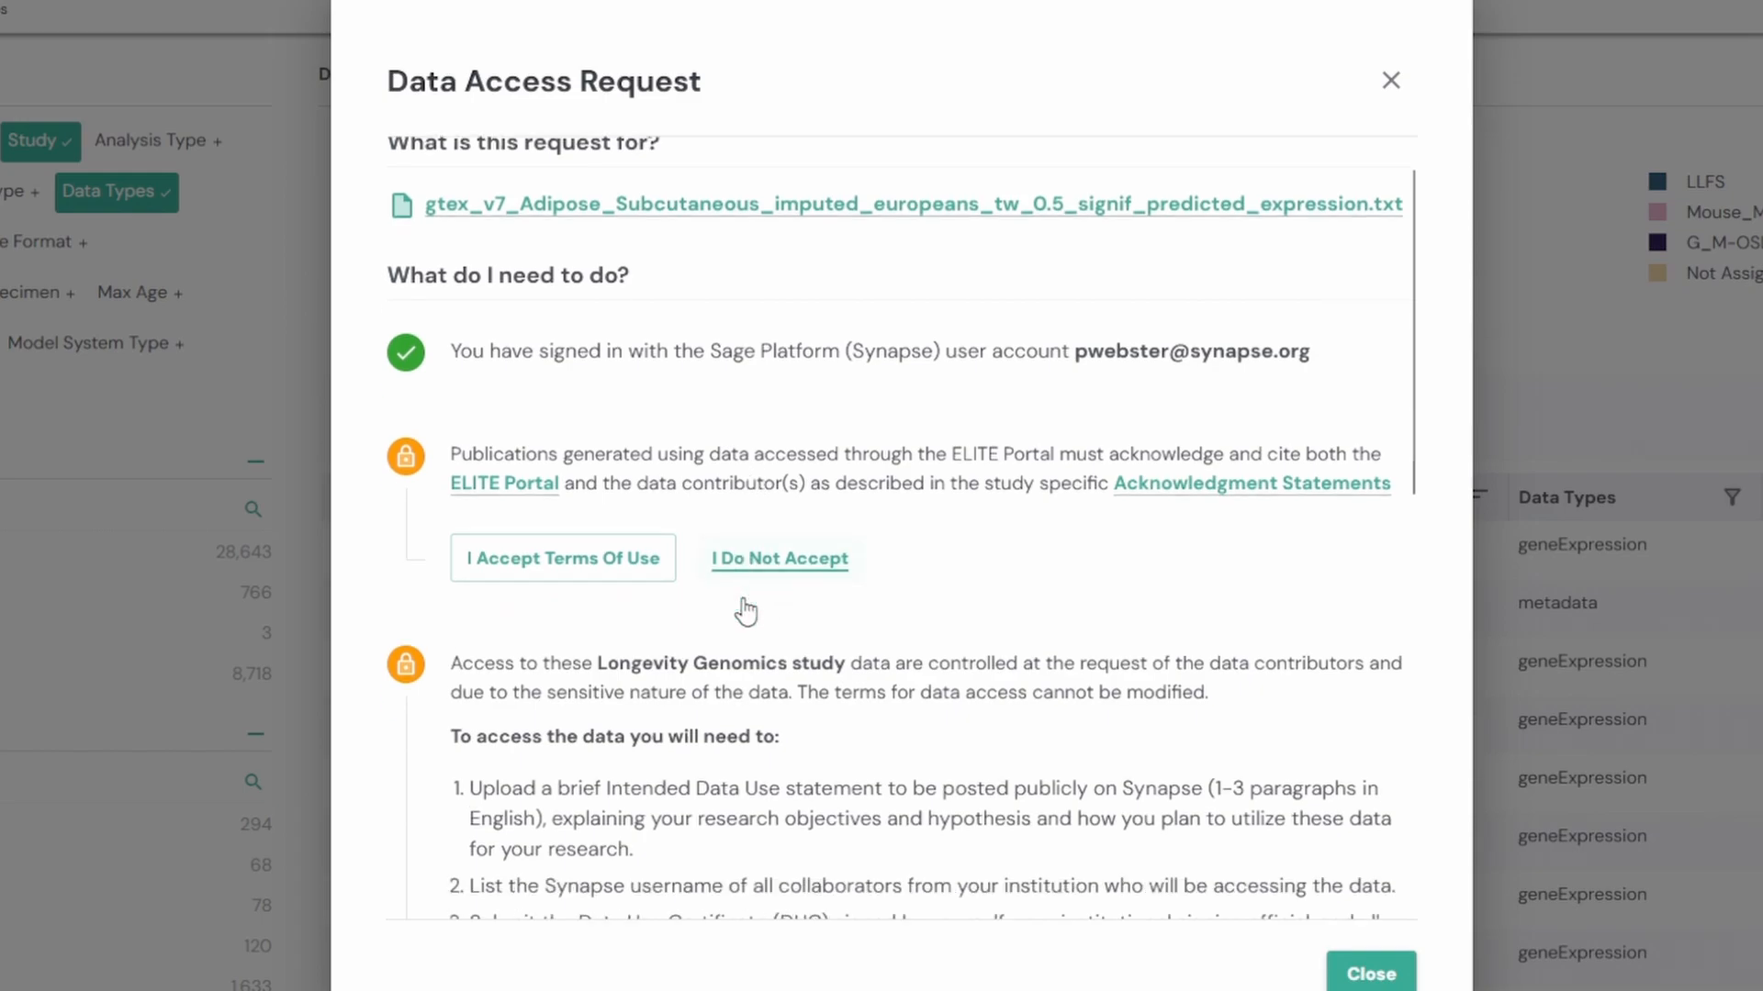
pyautogui.scroll(10, 743, 601)
pyautogui.scroll(-4, 677, 432)
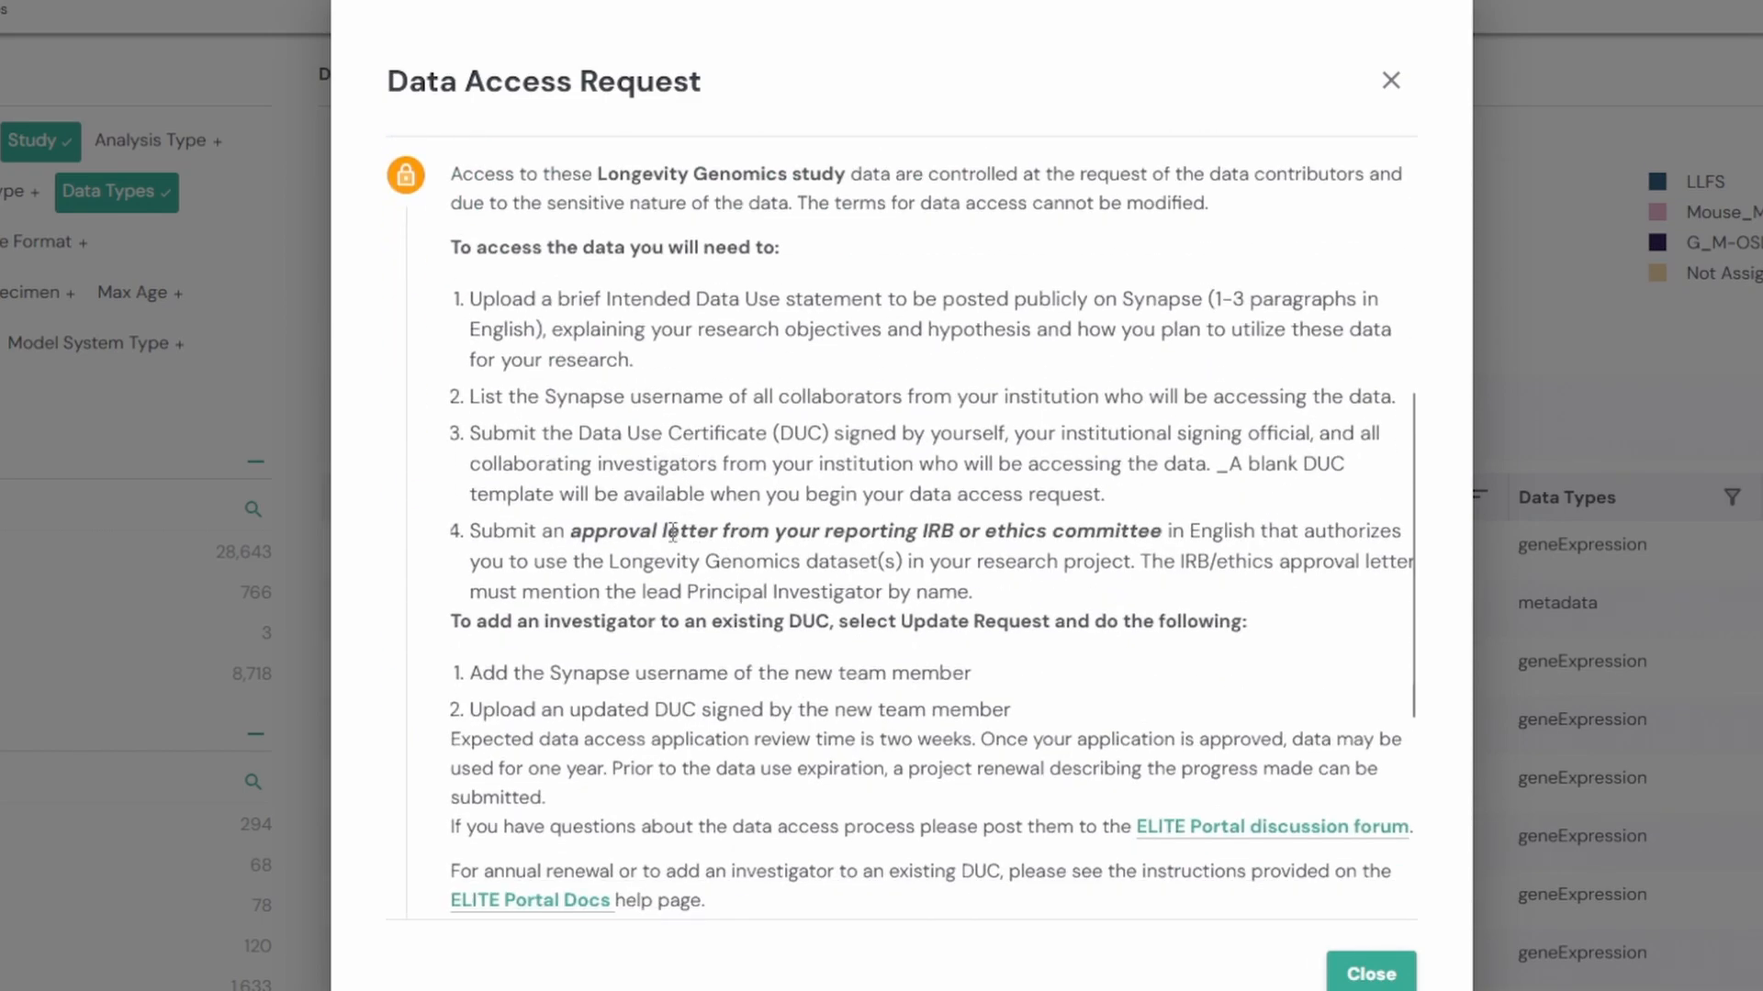
pyautogui.scroll(-4, 673, 532)
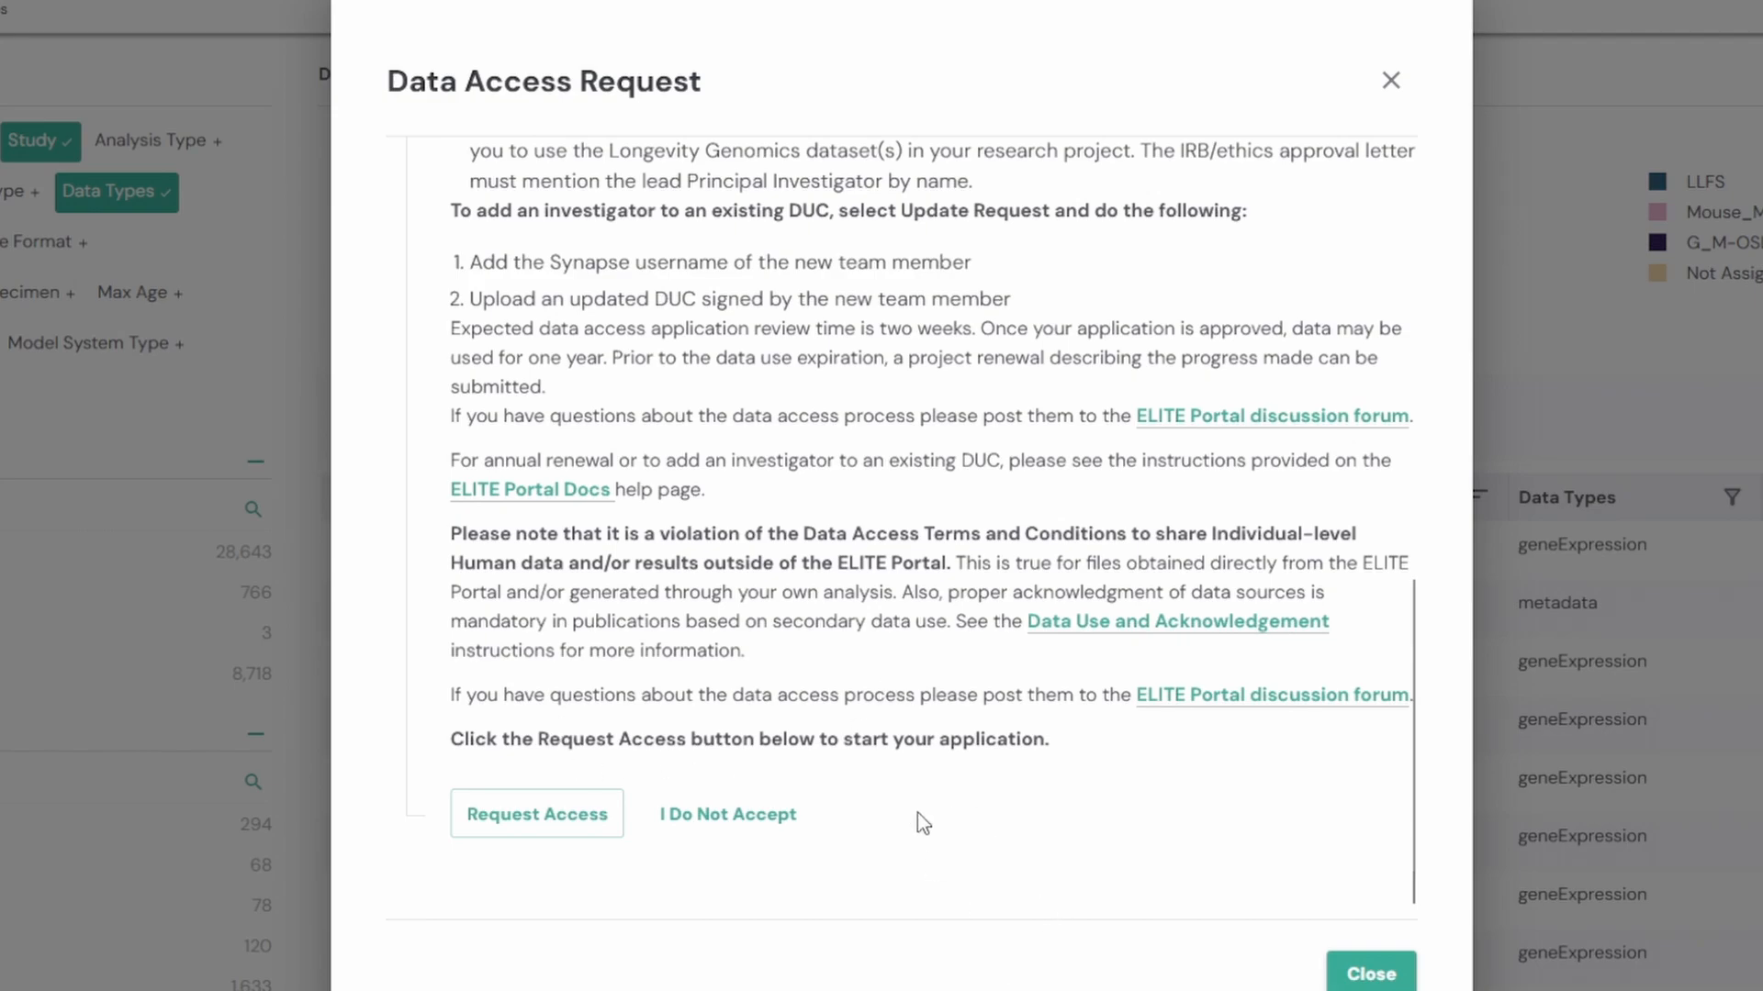
pyautogui.click(1370, 972)
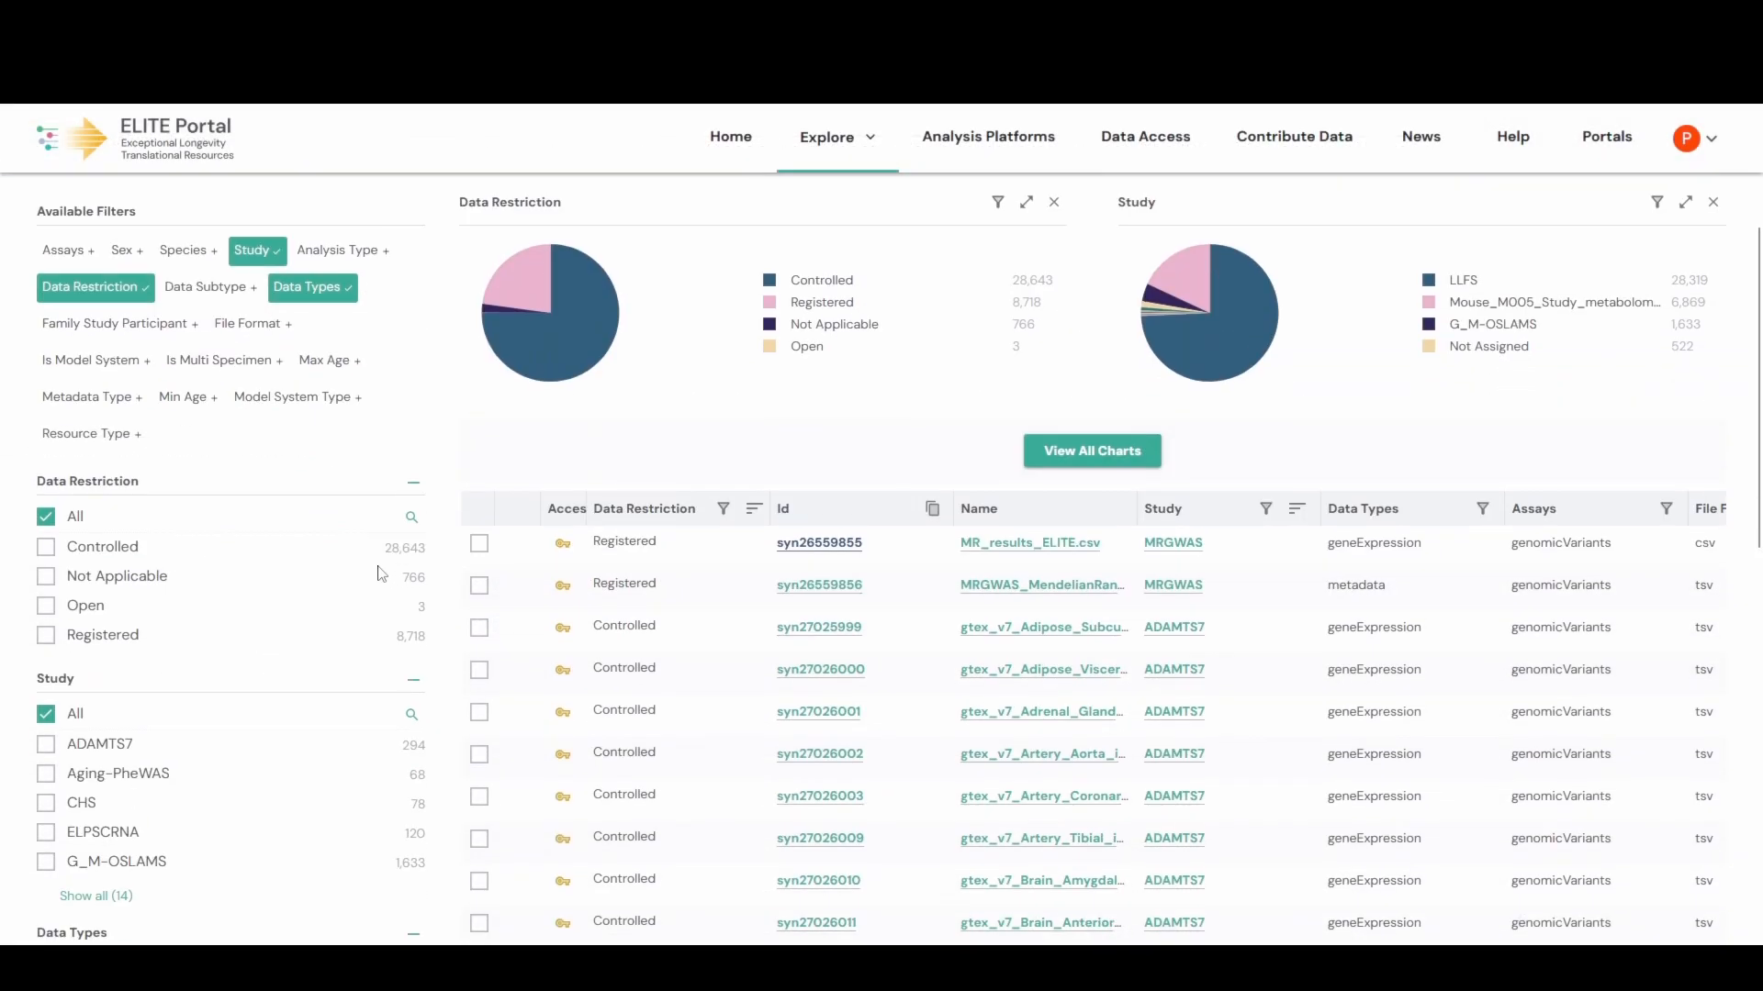
# - Filter to Open restriction and select the data dictionary, Mirador Final Report and Utility_Slide_Deck.pdf
pyautogui.click(49, 608)
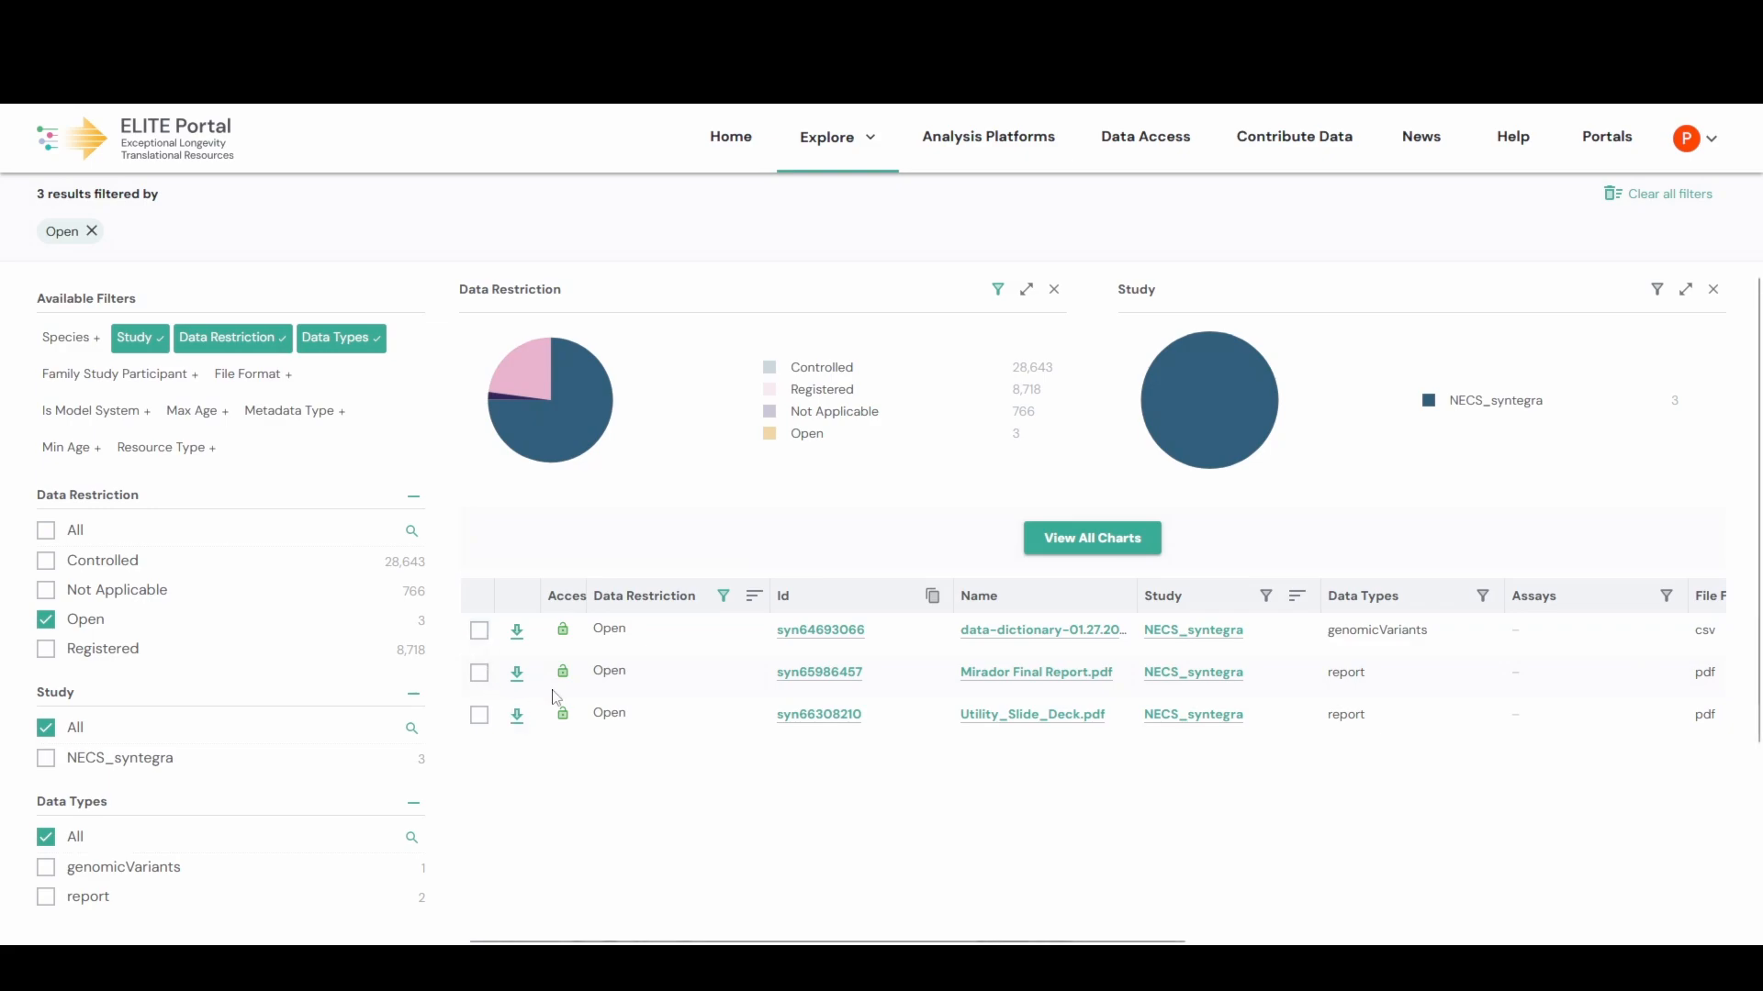
pyautogui.click(479, 630)
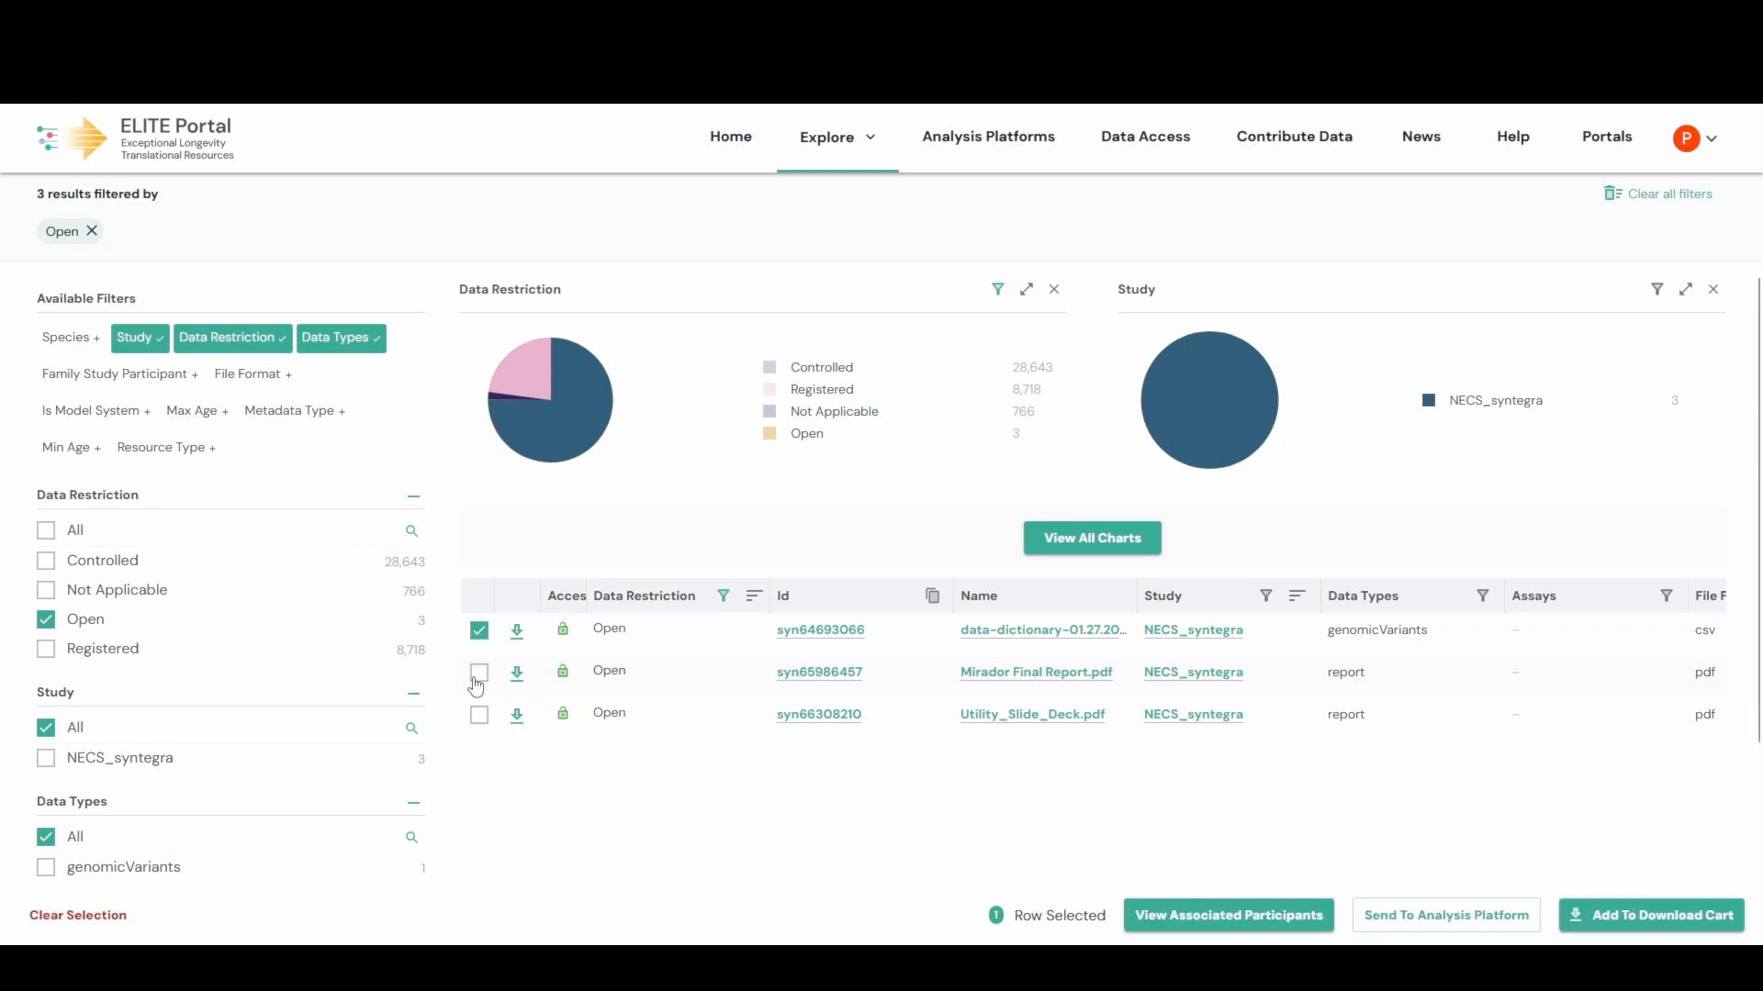
pyautogui.click(478, 673)
pyautogui.click(477, 714)
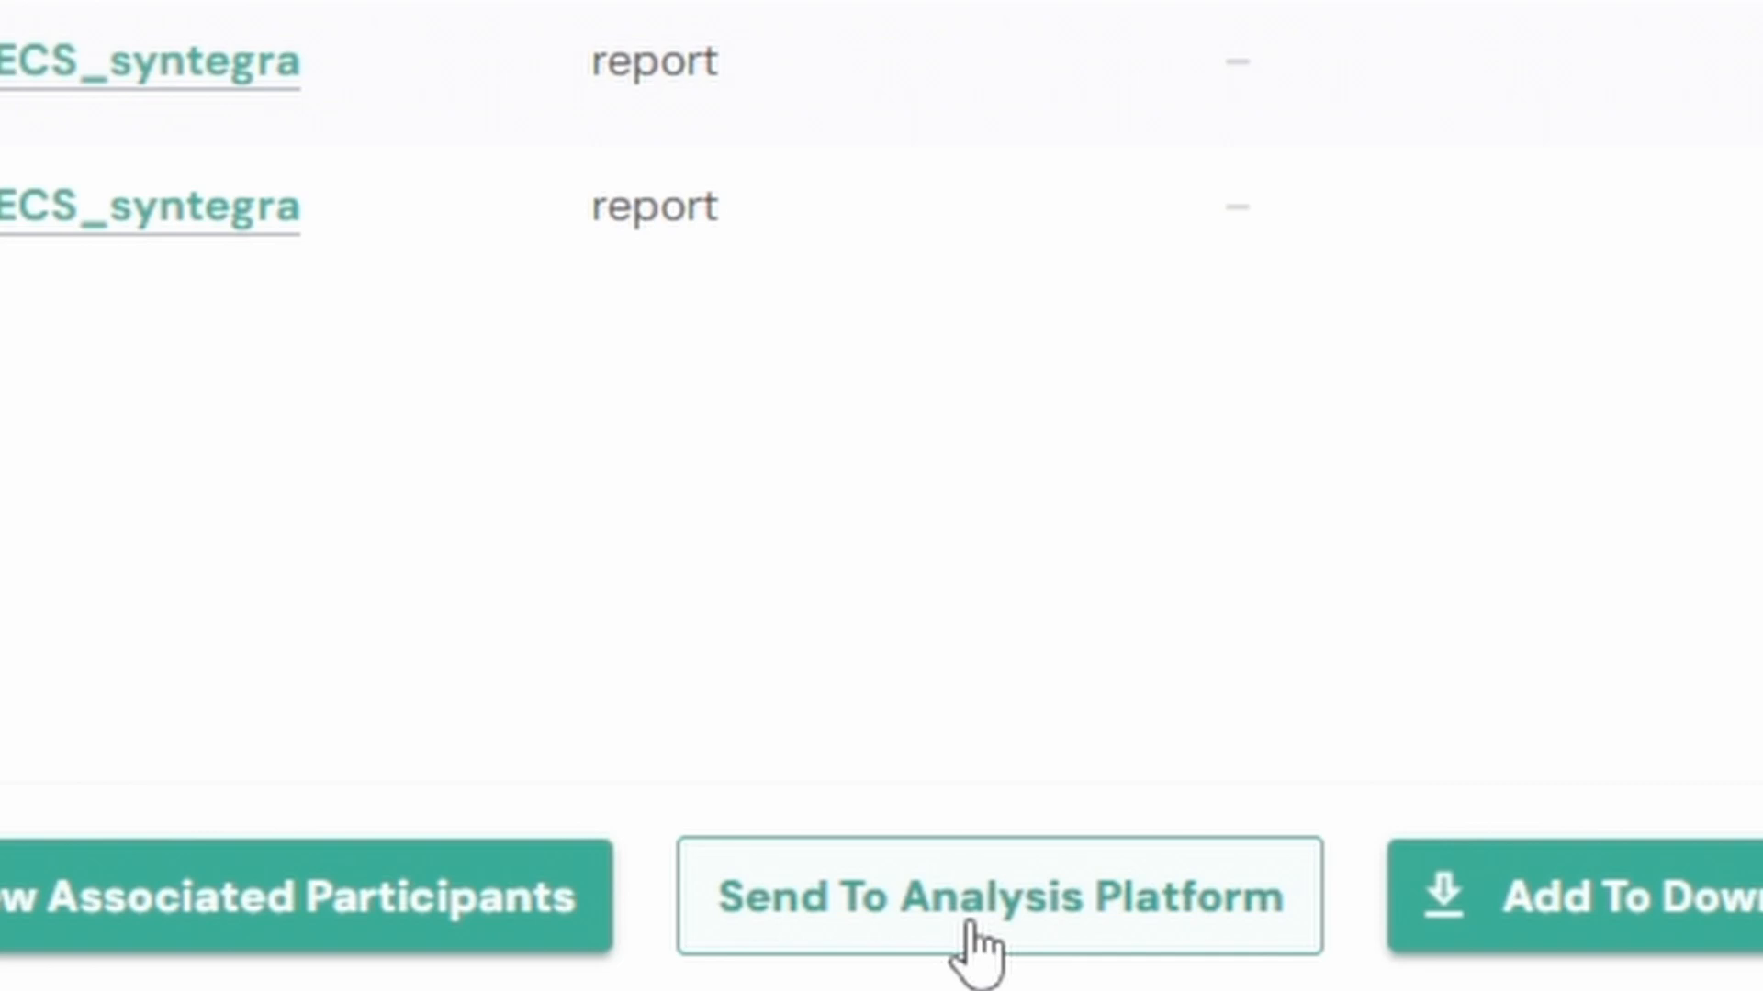
# - Send the three selected files to CAVATICA, accepting the disclaimer, and reach its sending requirements
pyautogui.click(971, 927)
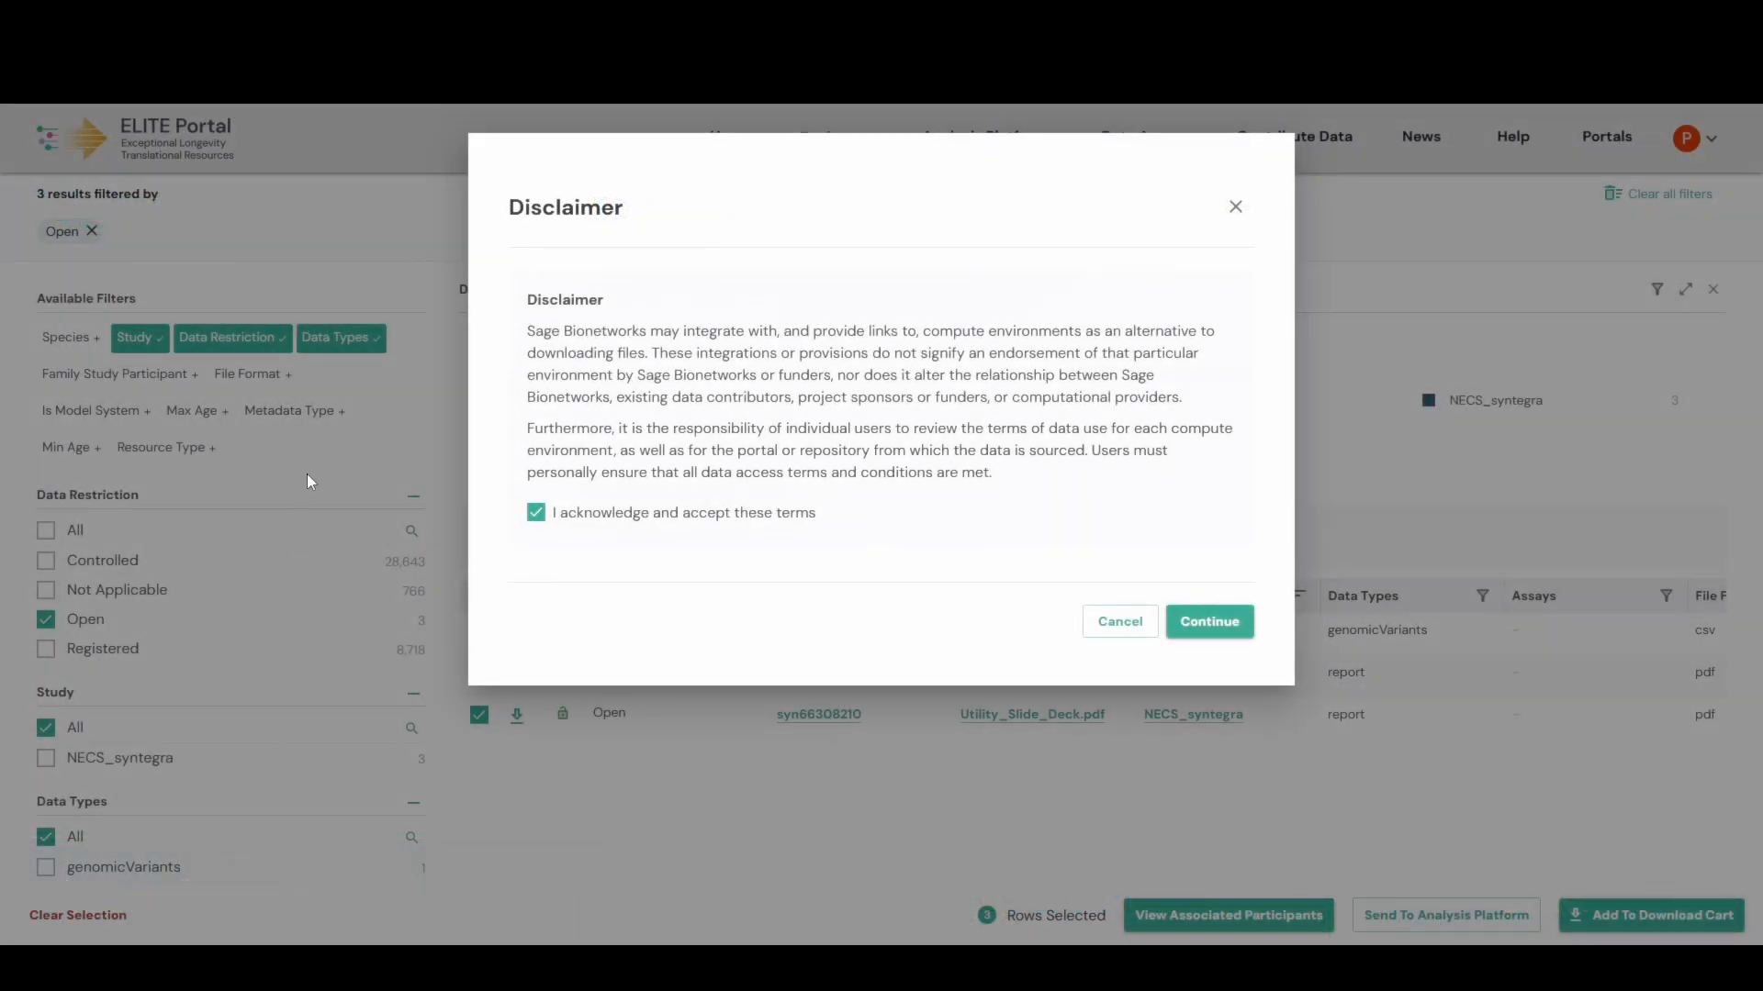
pyautogui.click(1216, 635)
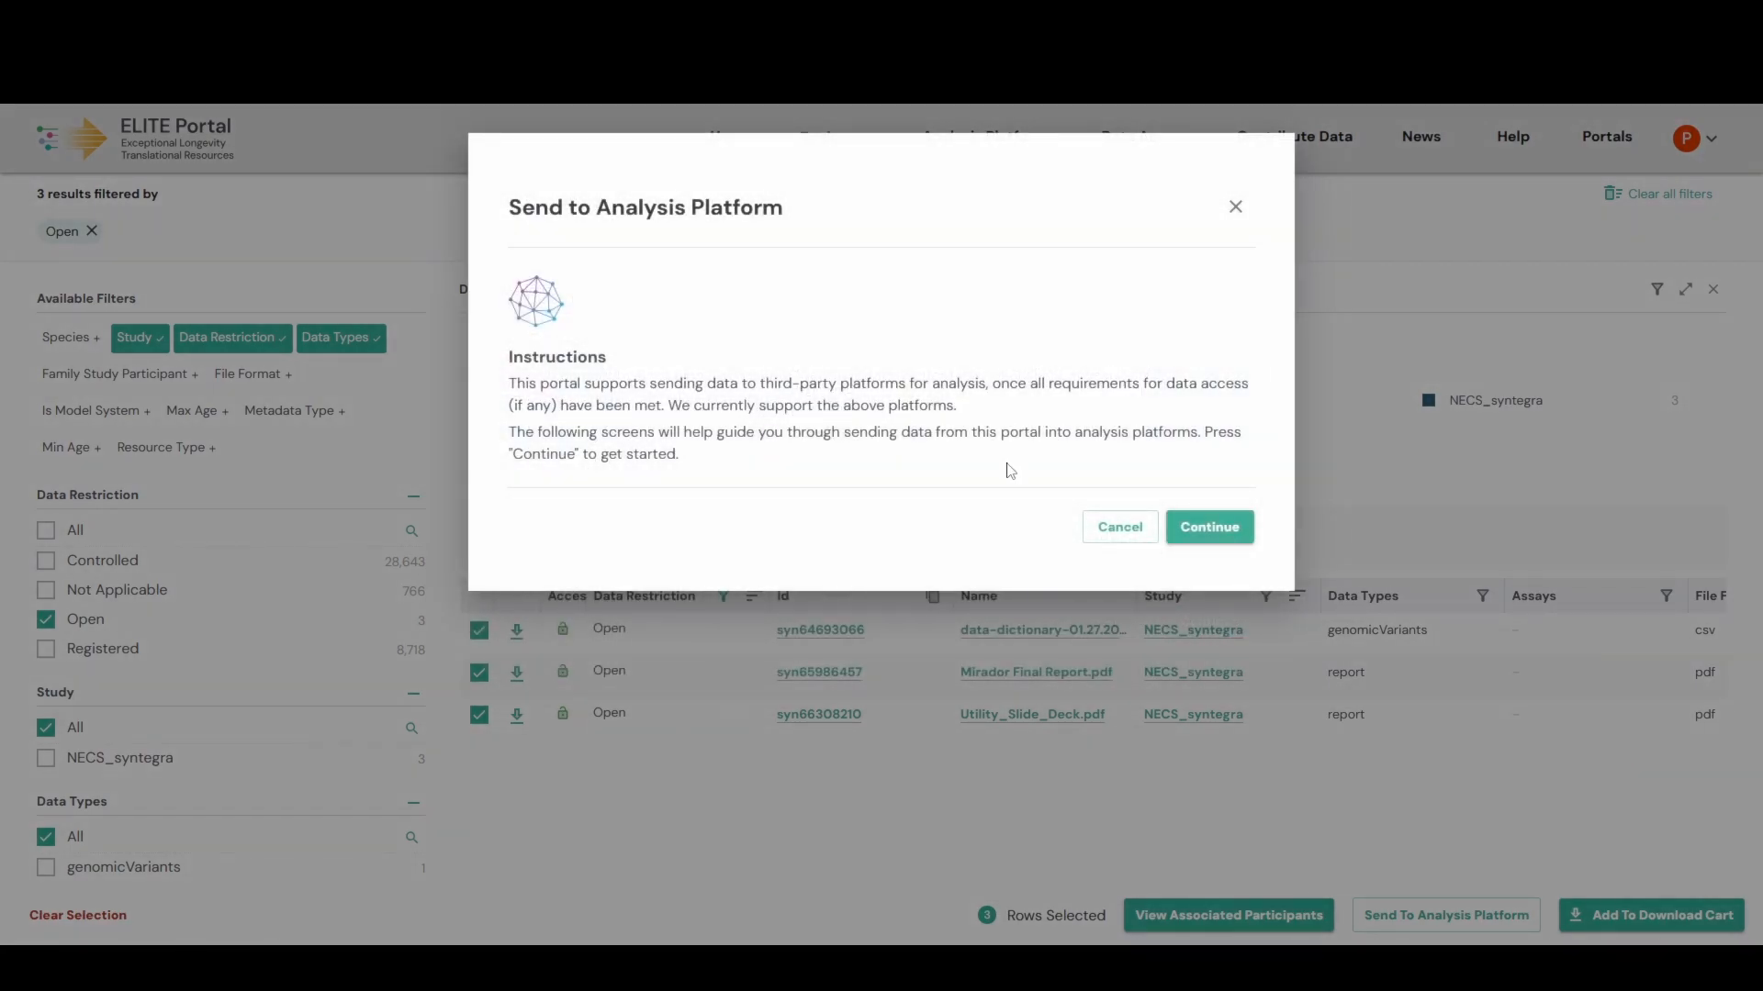
pyautogui.click(1216, 530)
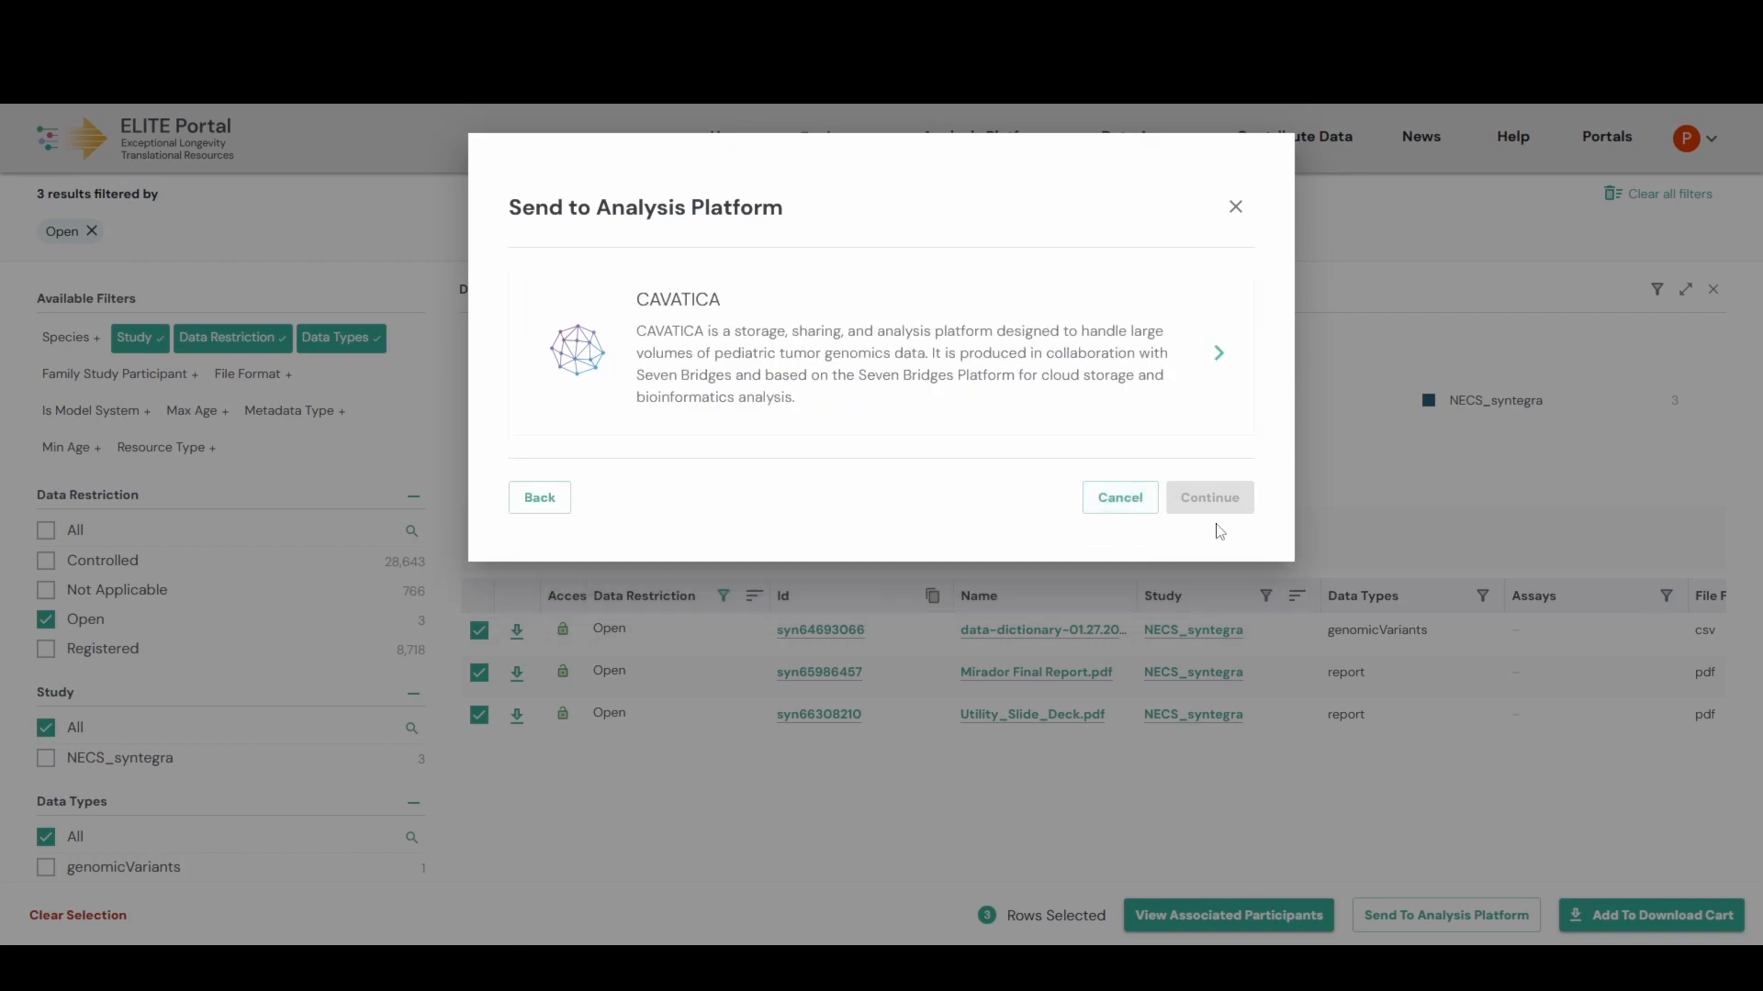
pyautogui.click(847, 353)
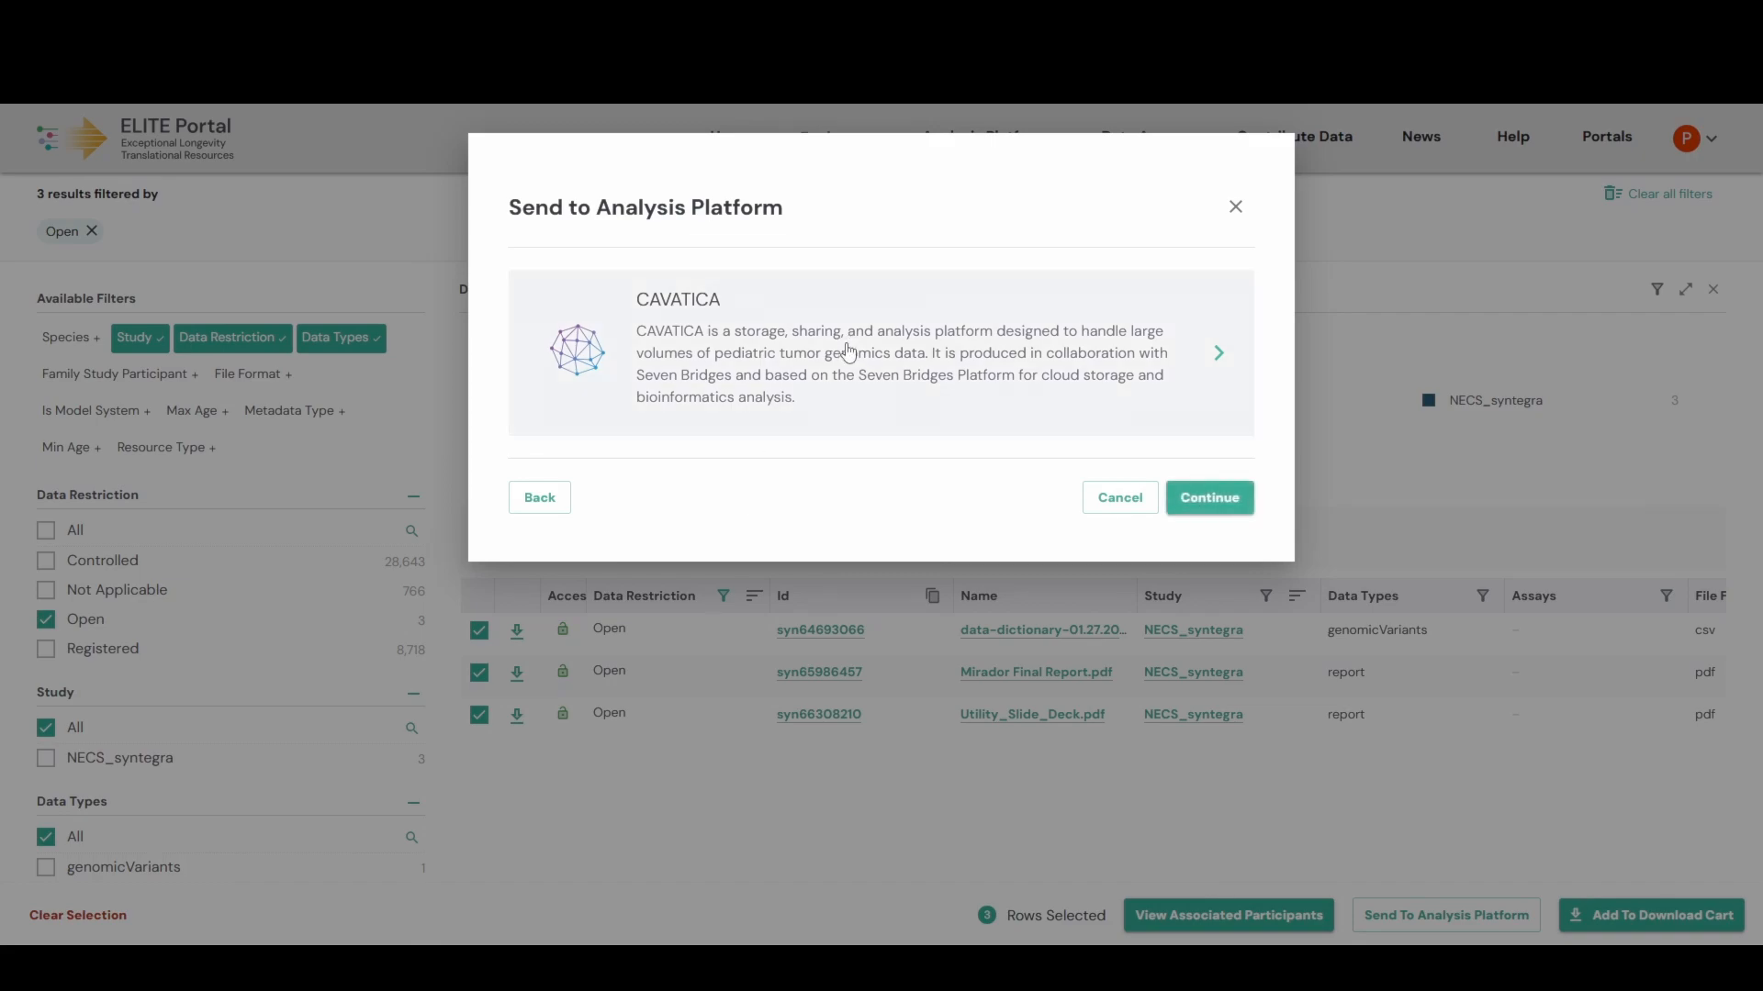
pyautogui.click(1221, 497)
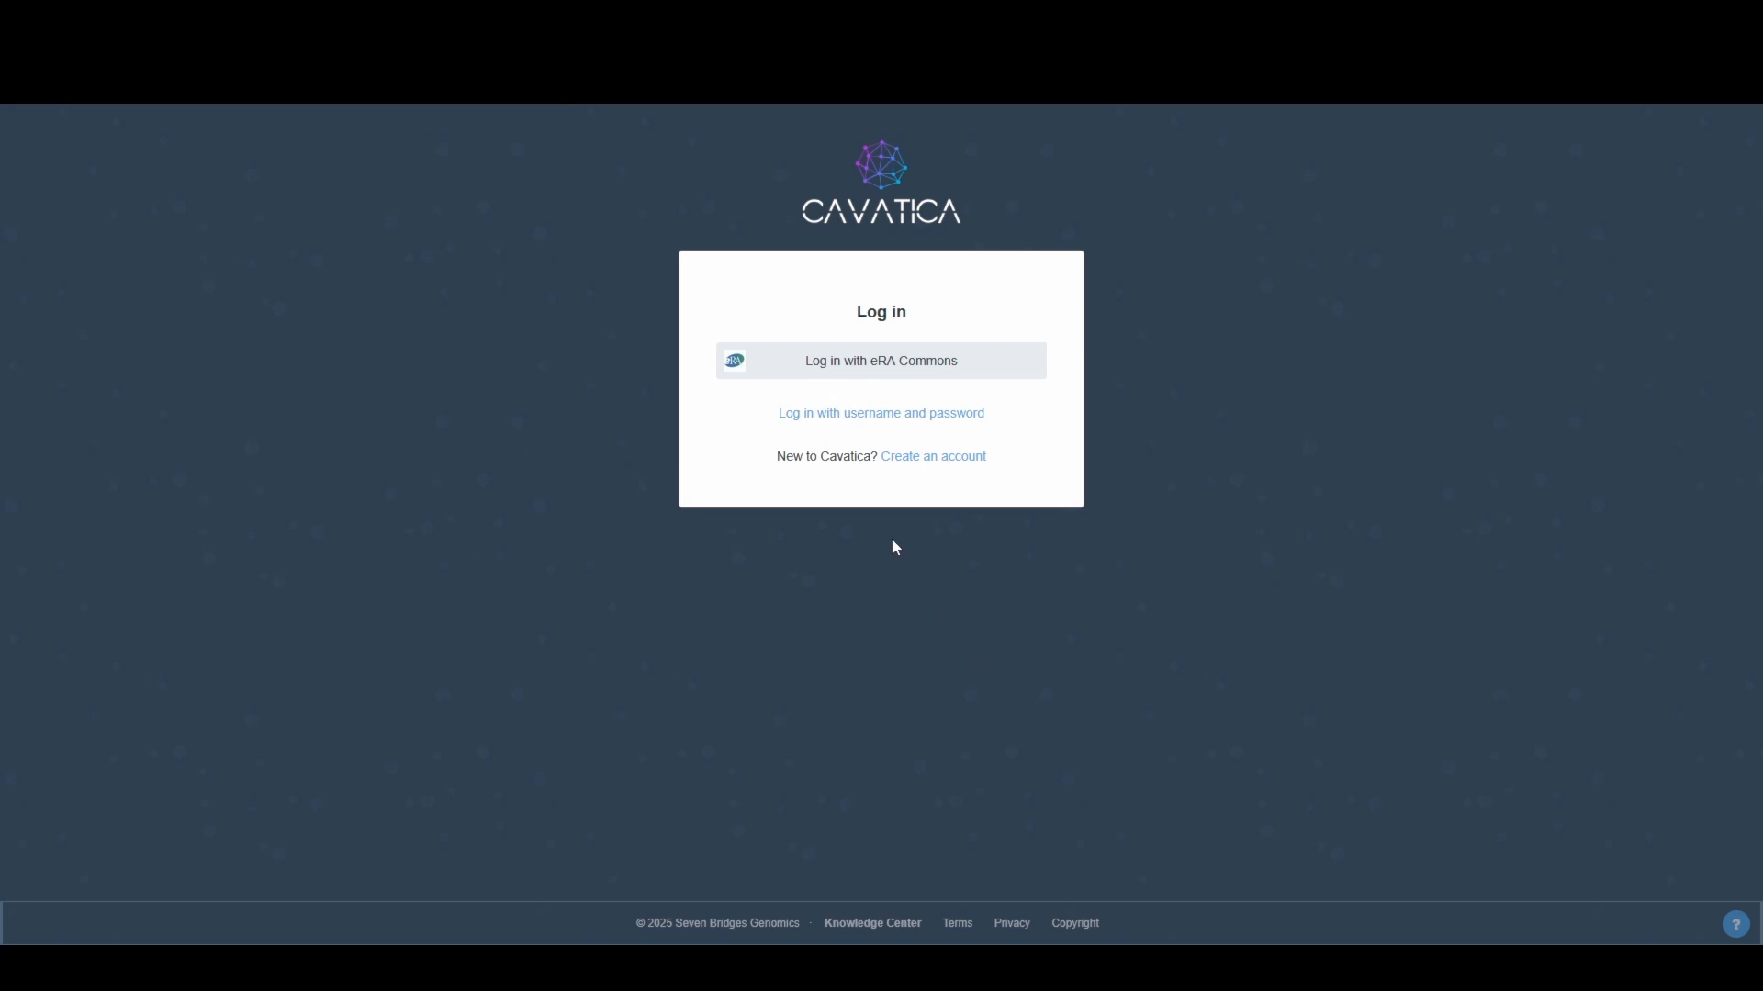
# - Choose to log in to CAVATICA with an eRA Commons account
pyautogui.click(873, 365)
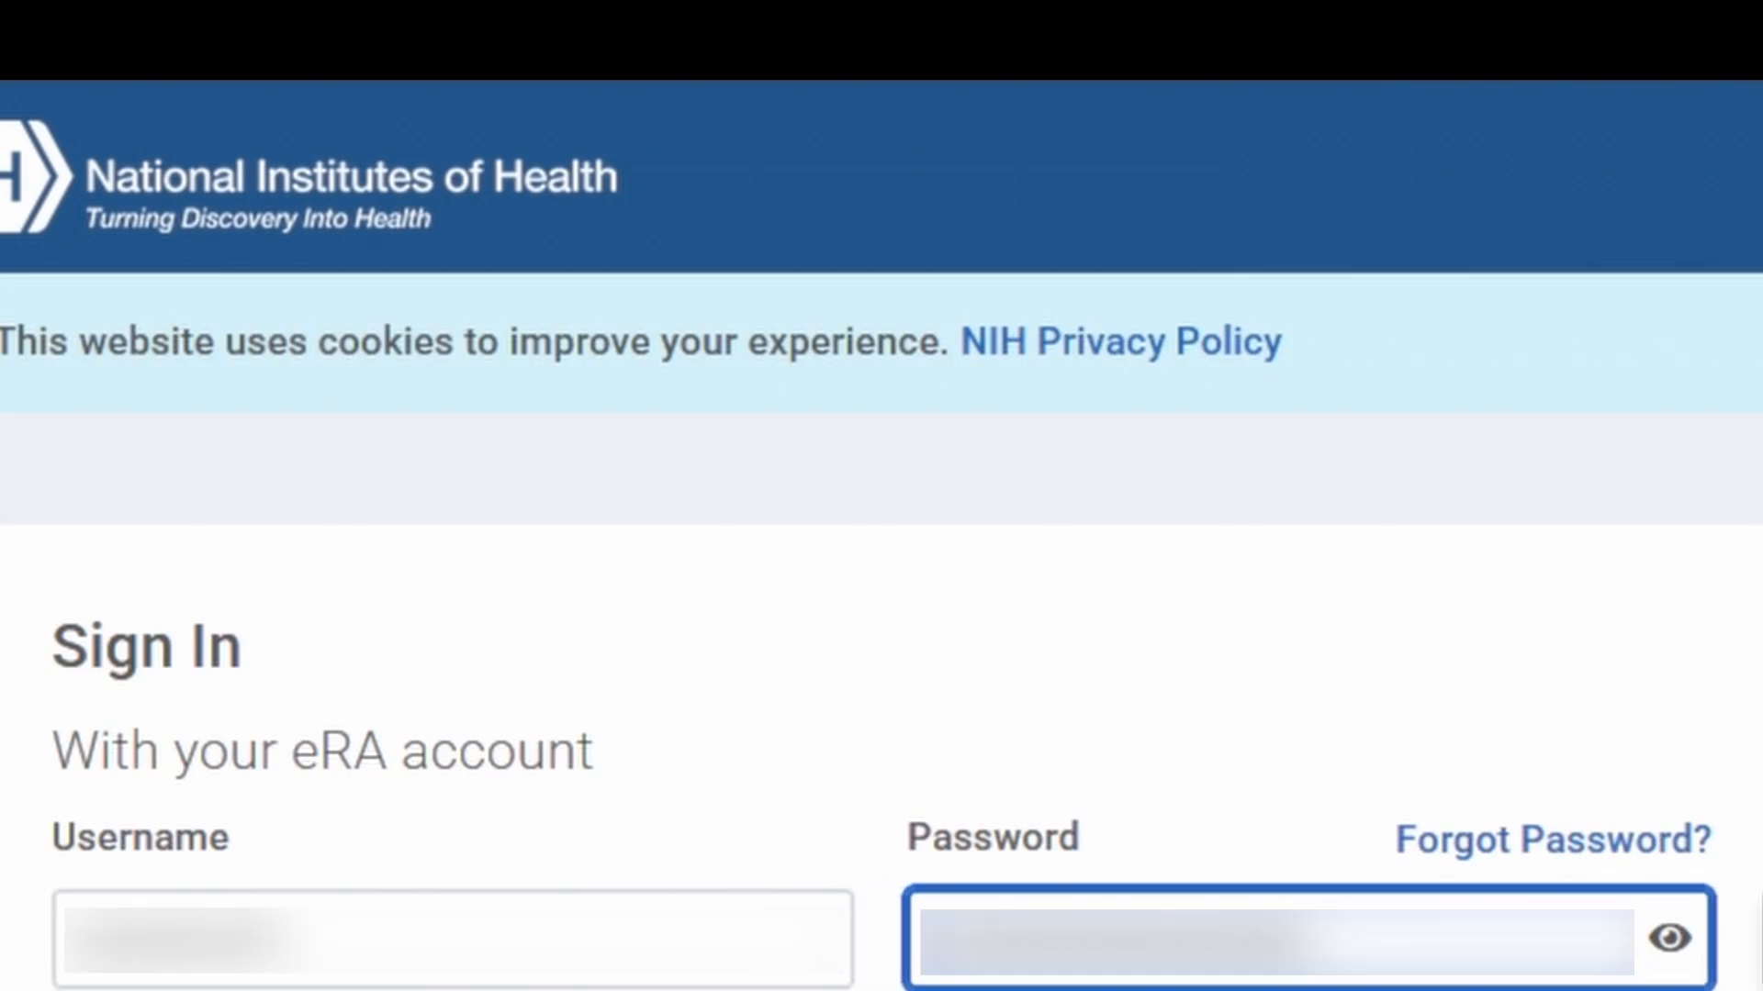
# - Sign in with the eRA account credentials and authorize CAVATICA on the Gen3 page
pyautogui.press('Tab')
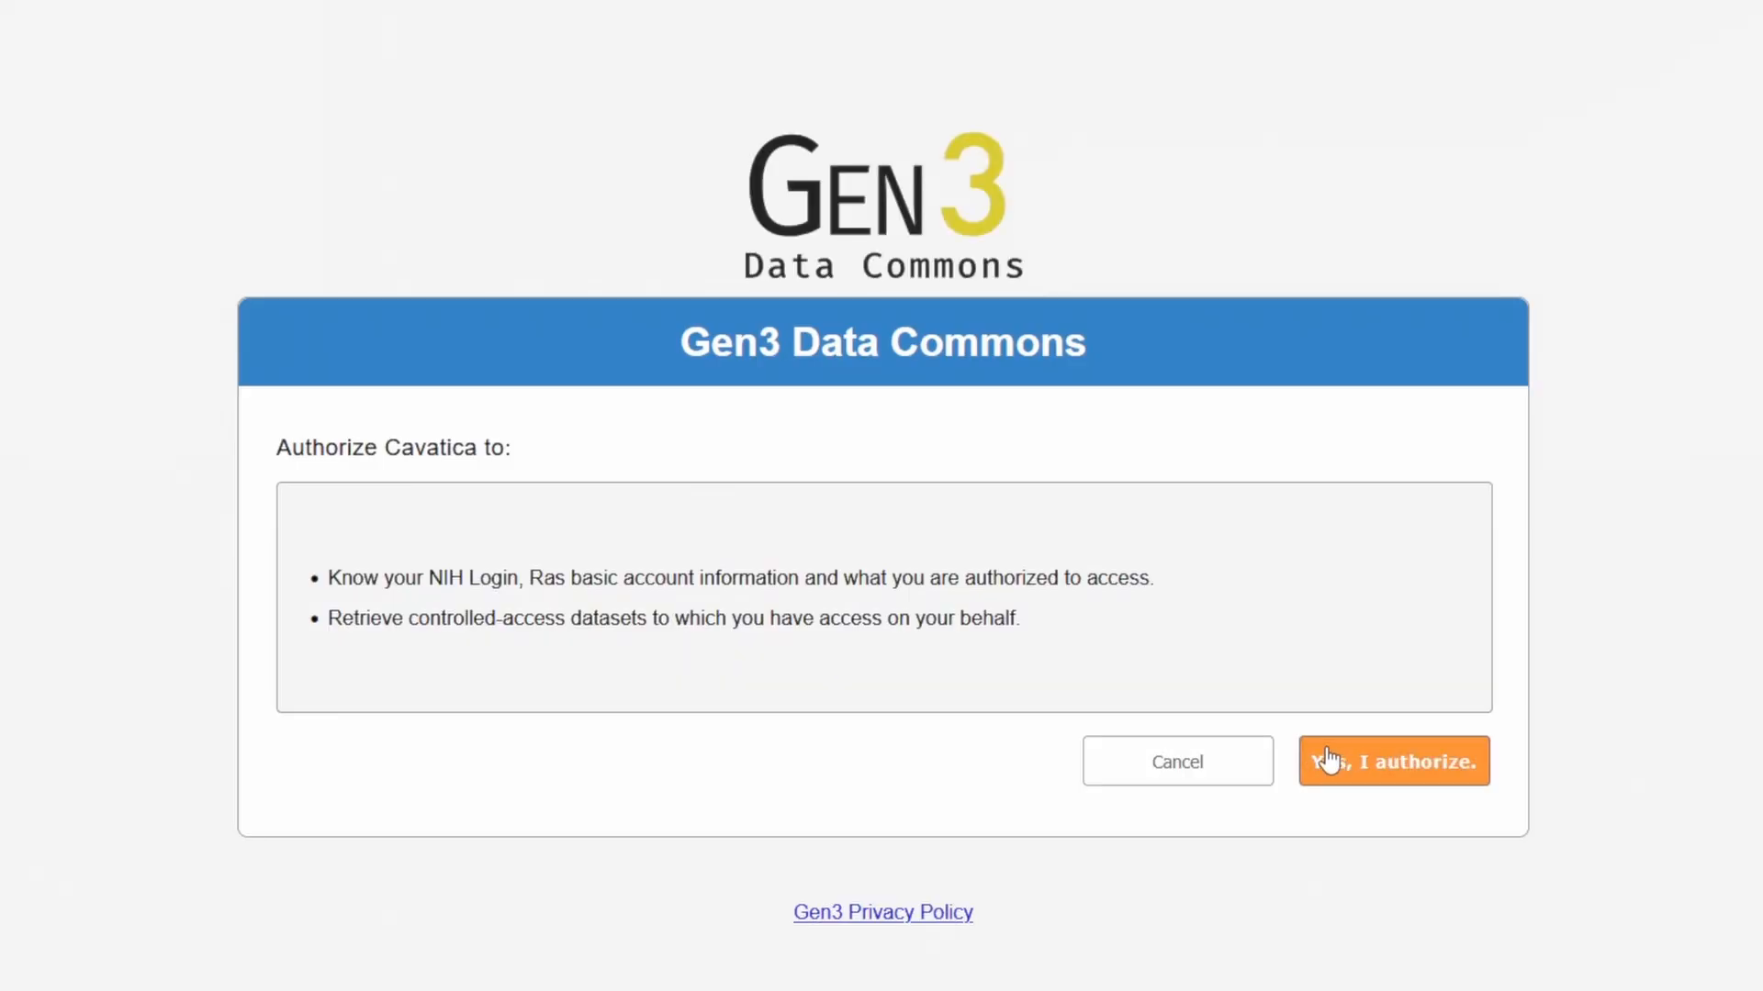
pyautogui.click(1389, 762)
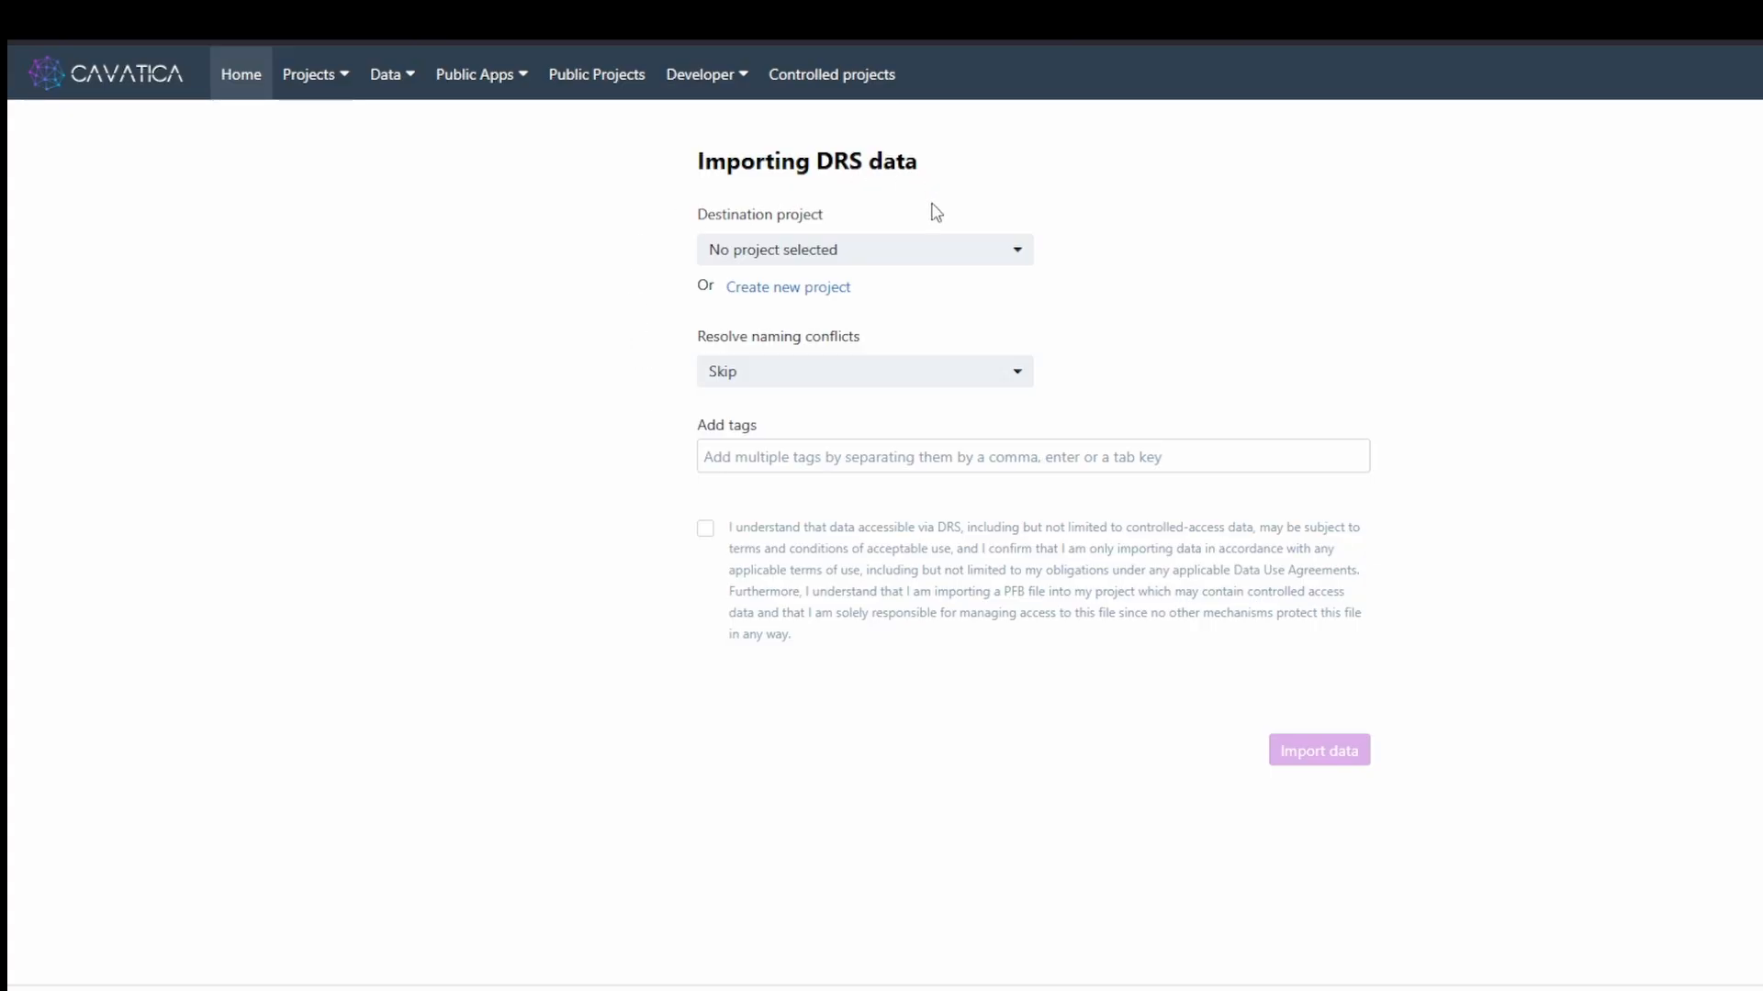
# - Fill in a new project named 'Elite Portal Data Test' with billing group SB Demo
pyautogui.click(822, 294)
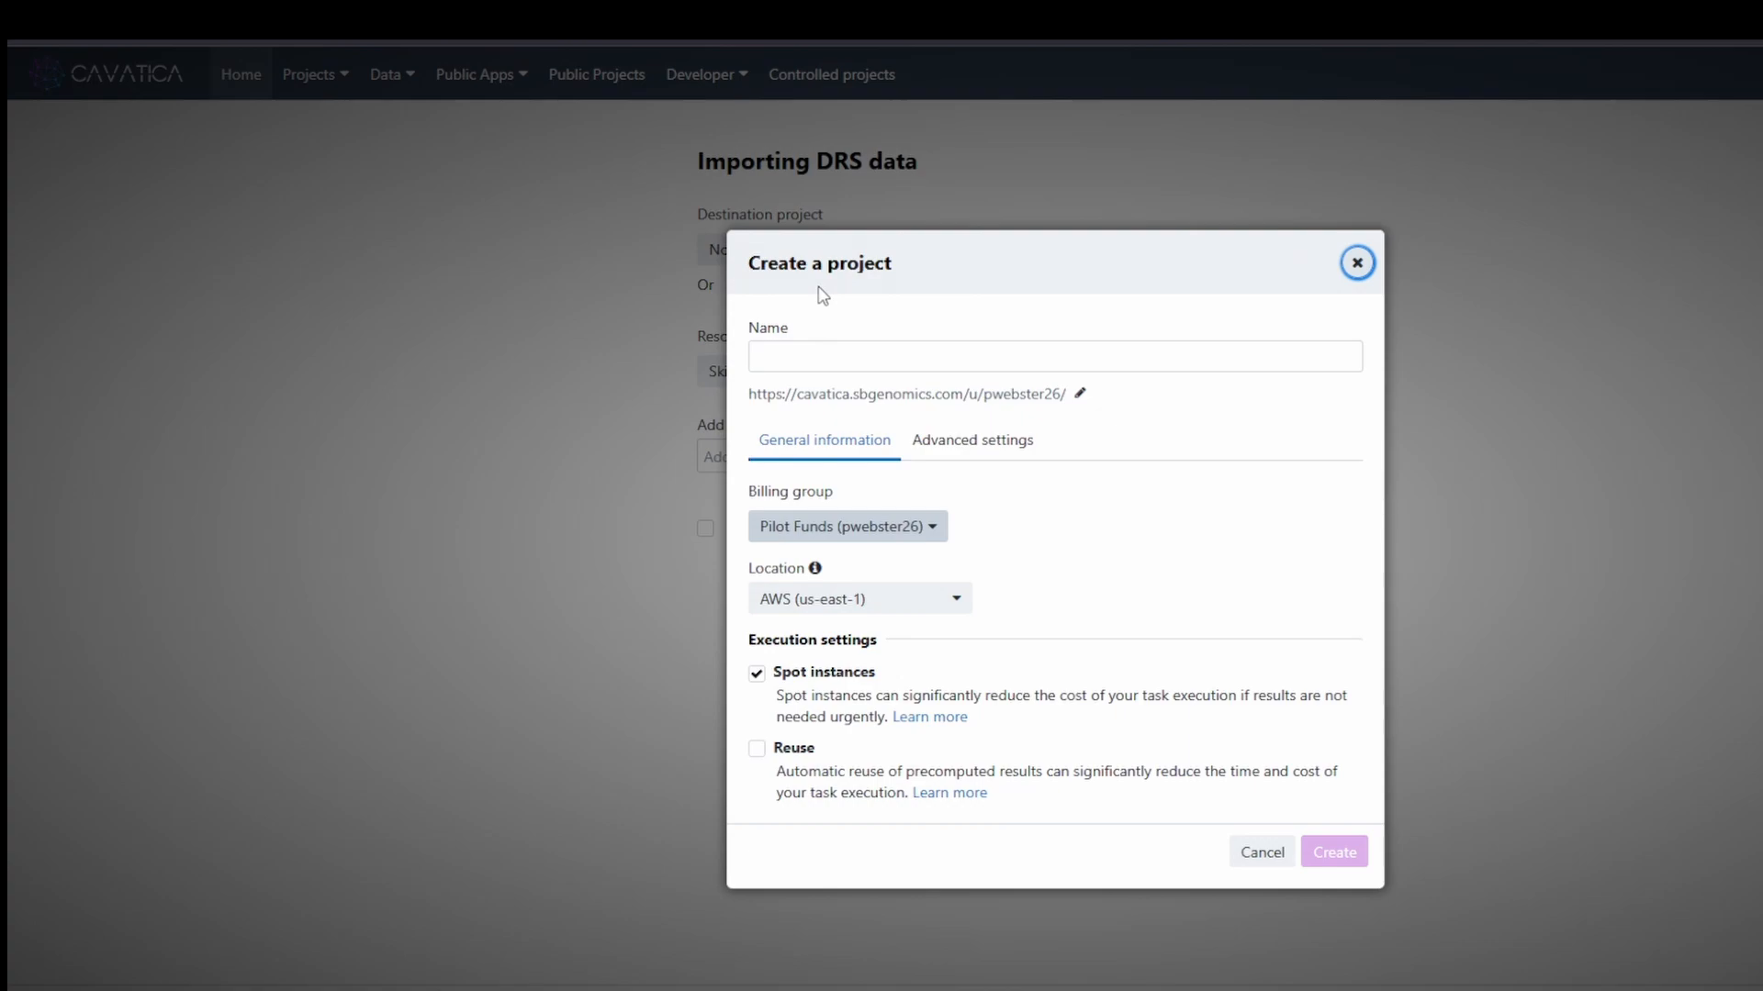
pyautogui.click(855, 362)
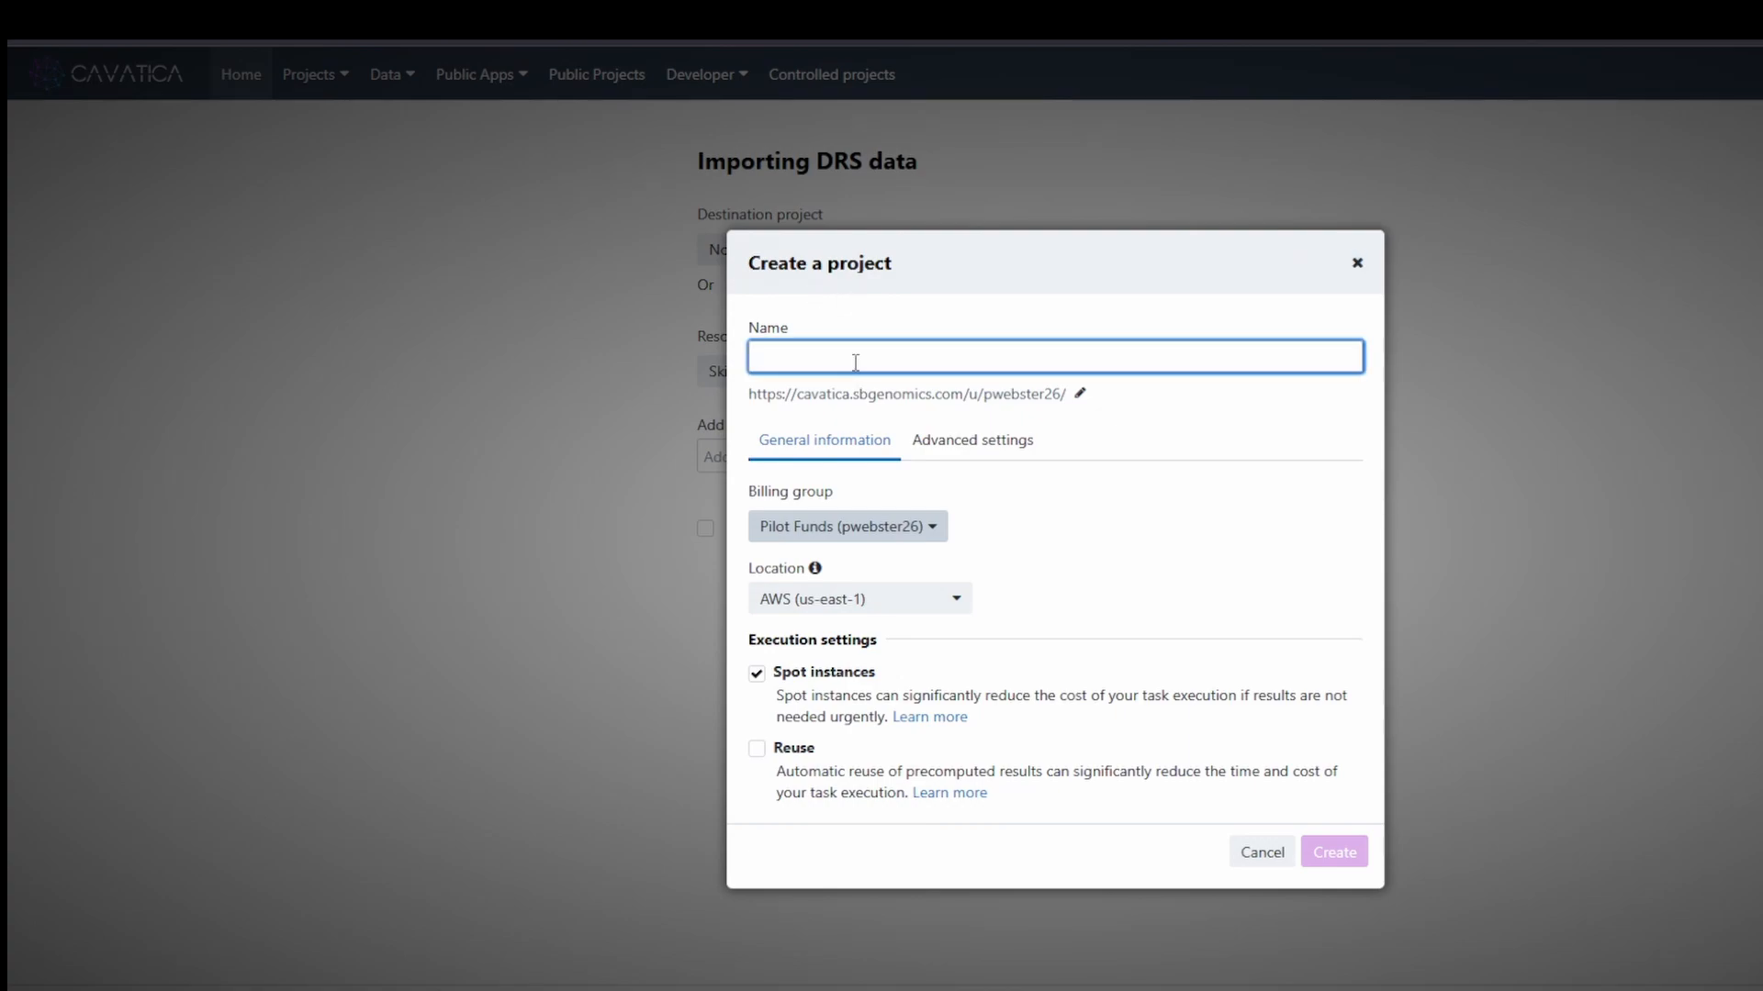
pyautogui.write('Elite Portal Data Test')
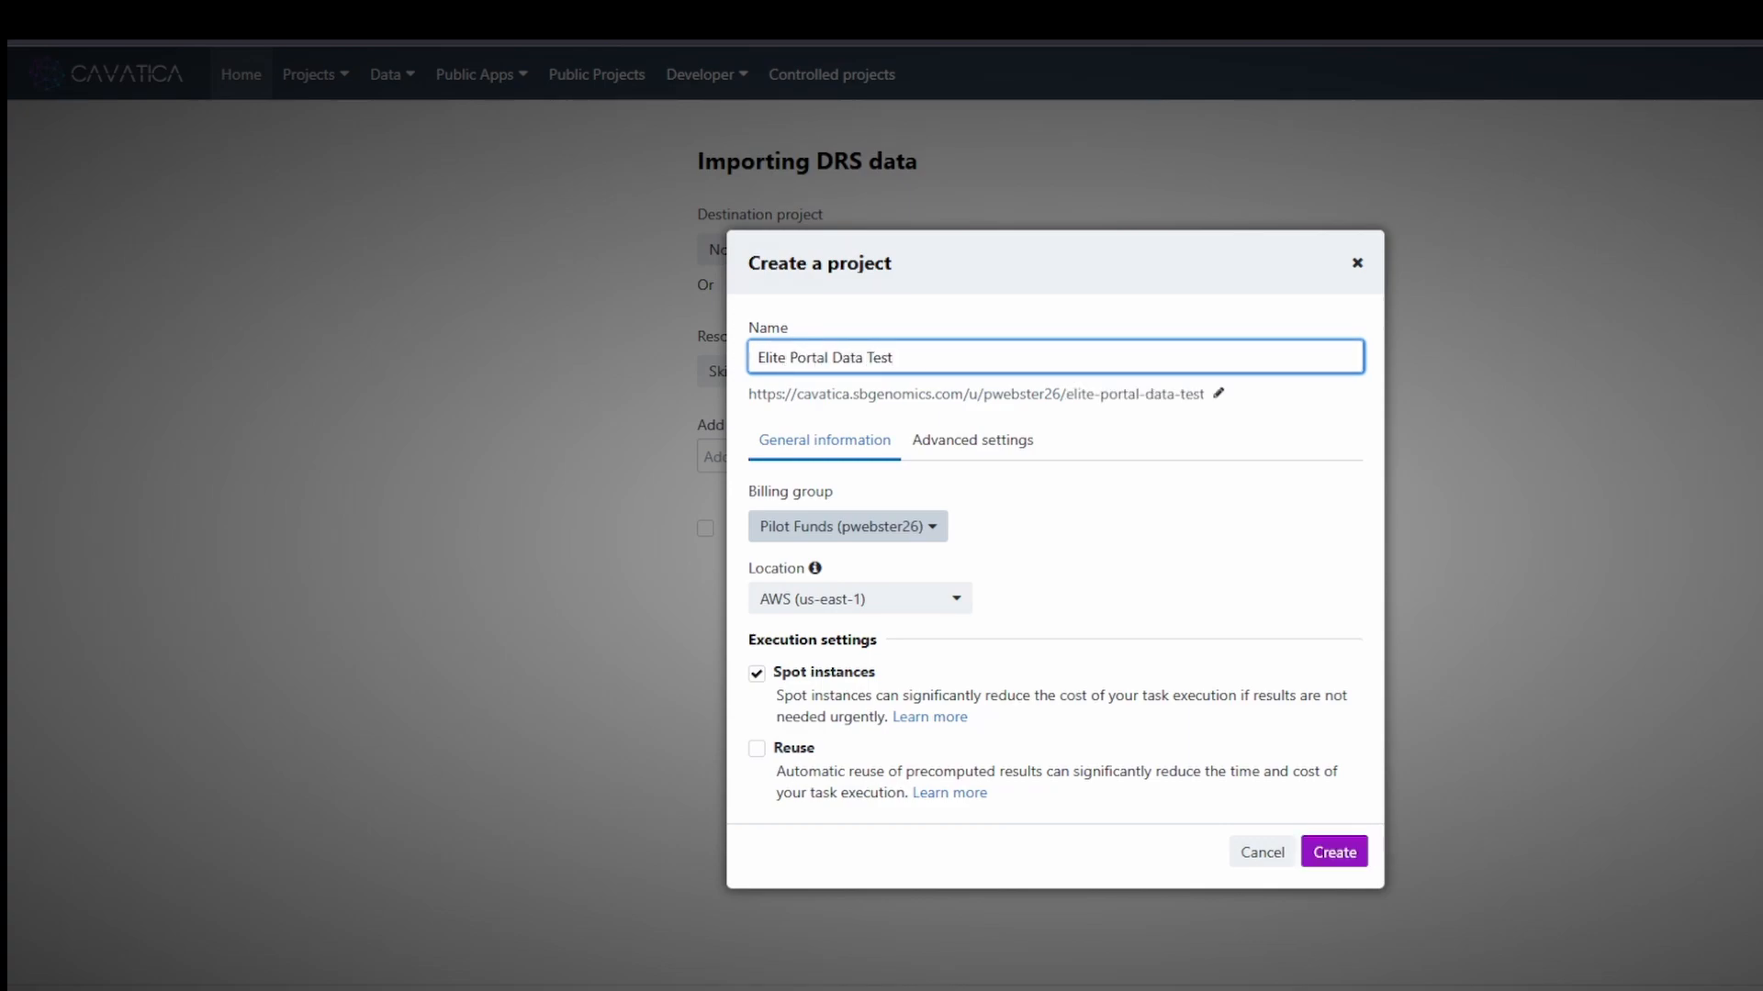
pyautogui.click(1033, 567)
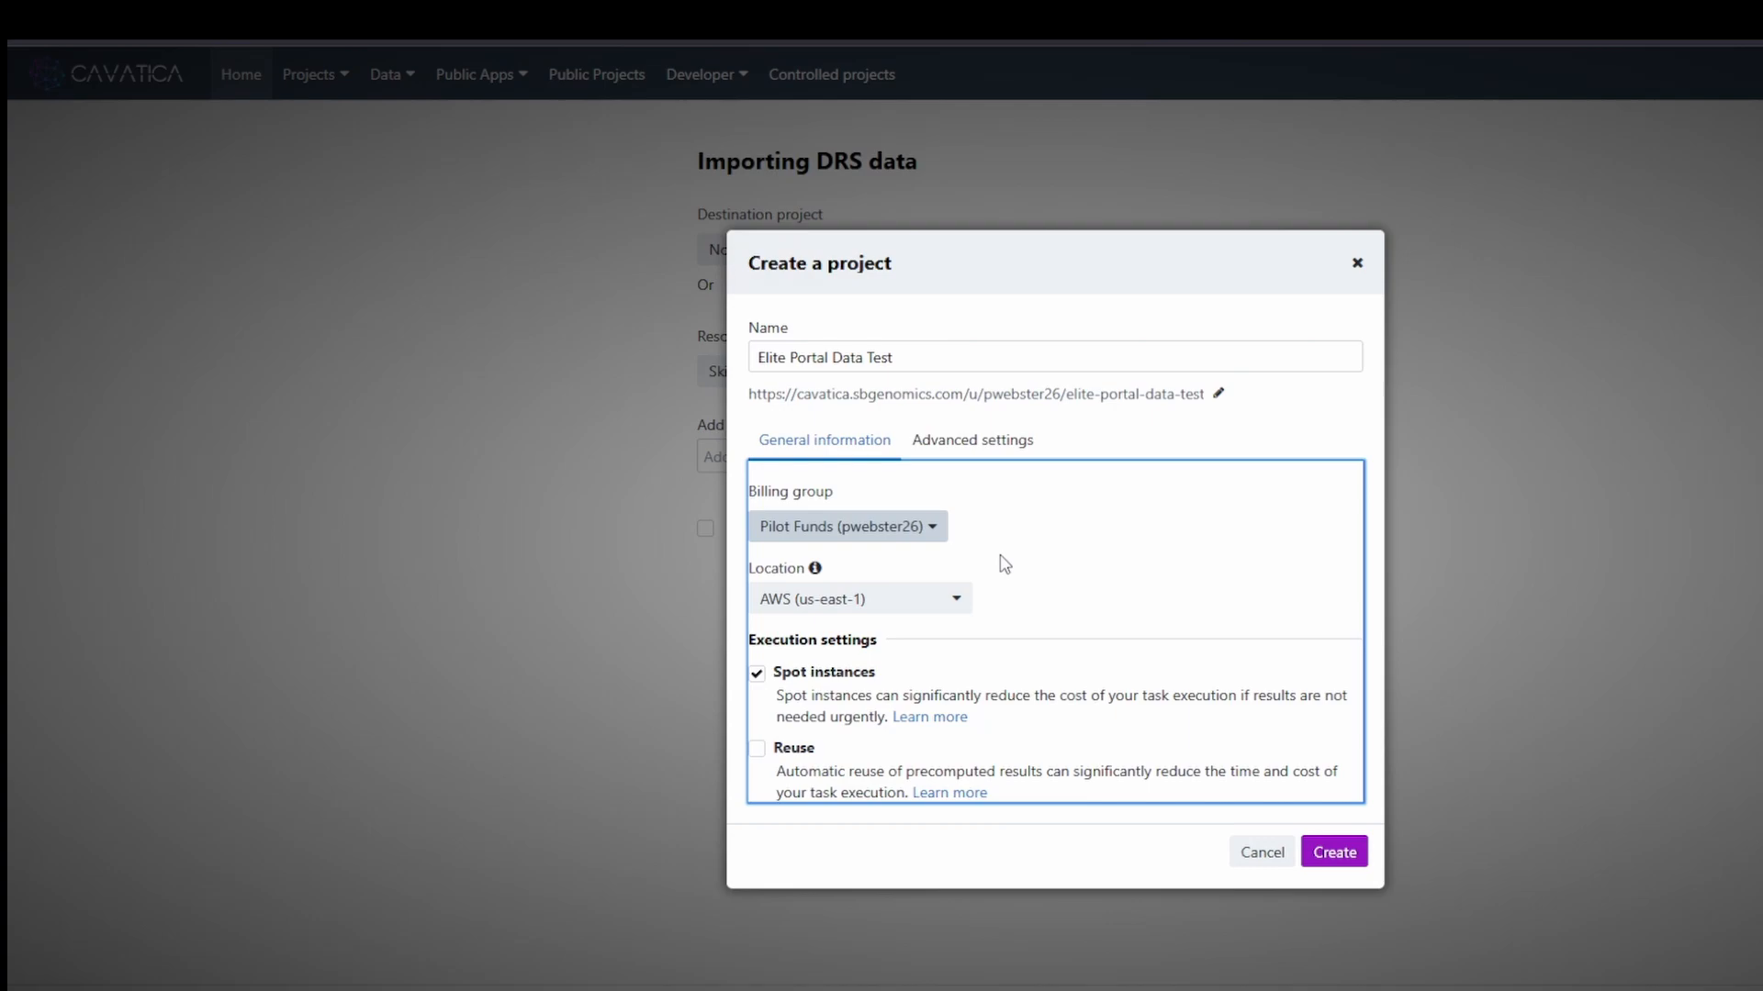
pyautogui.click(938, 528)
pyautogui.click(964, 642)
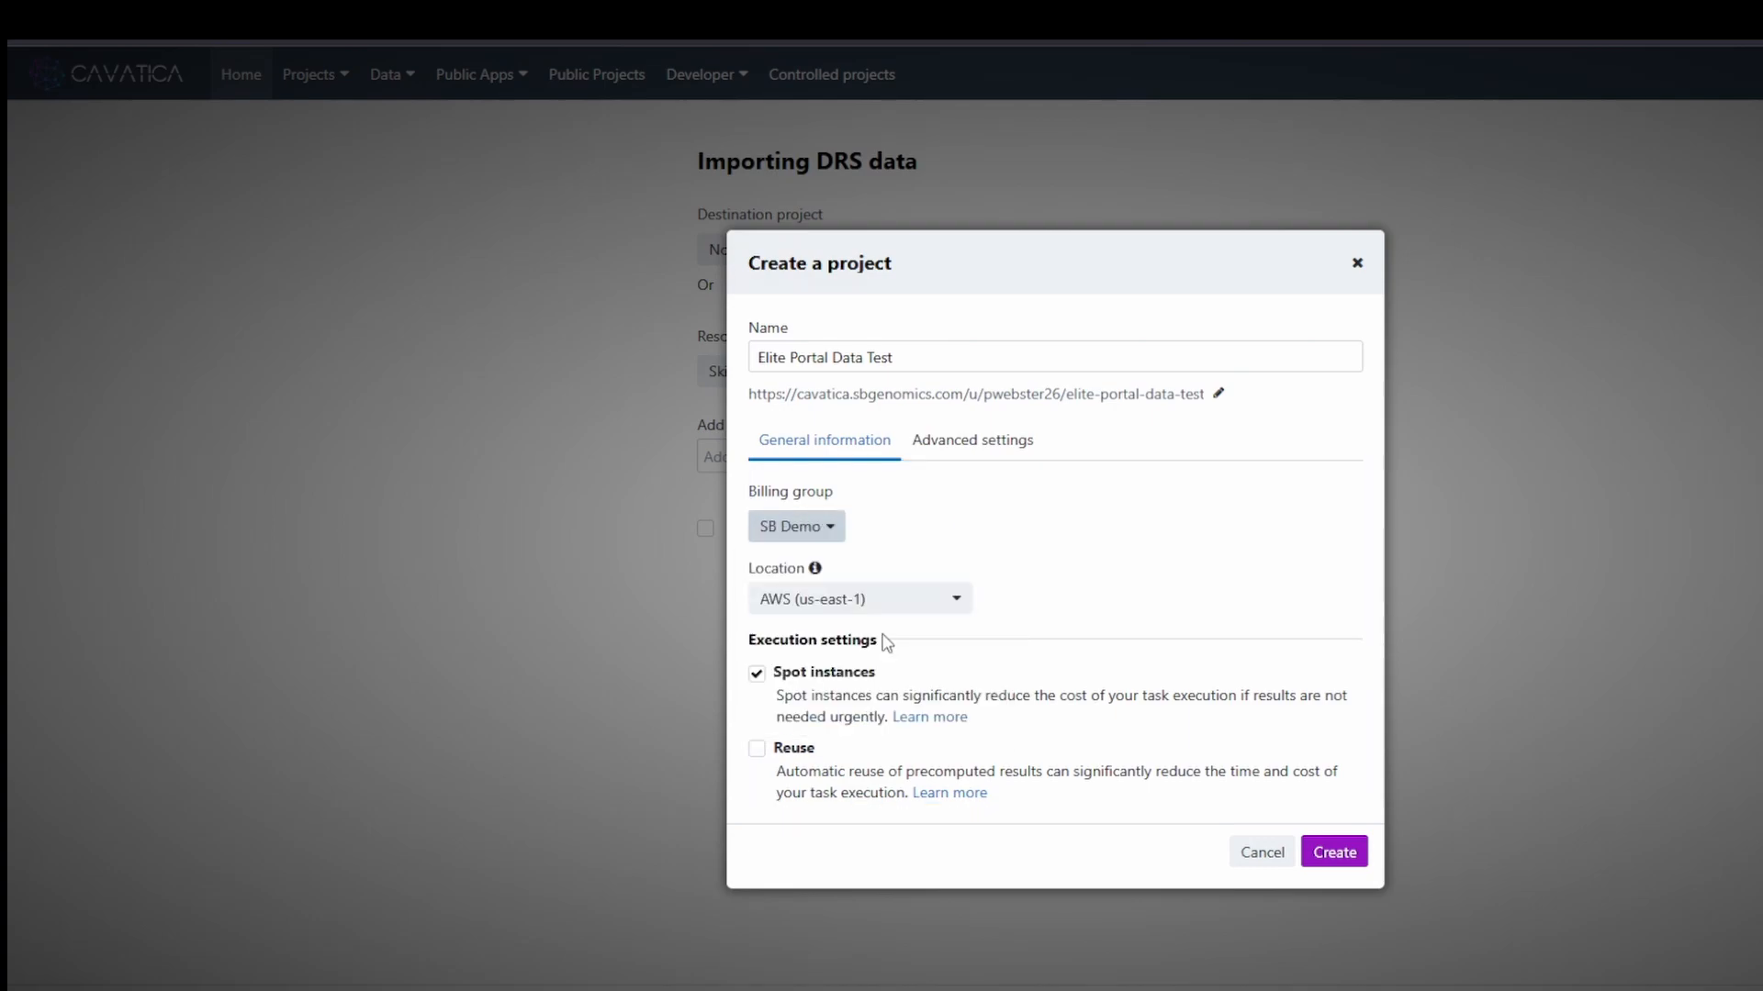
pyautogui.click(1132, 549)
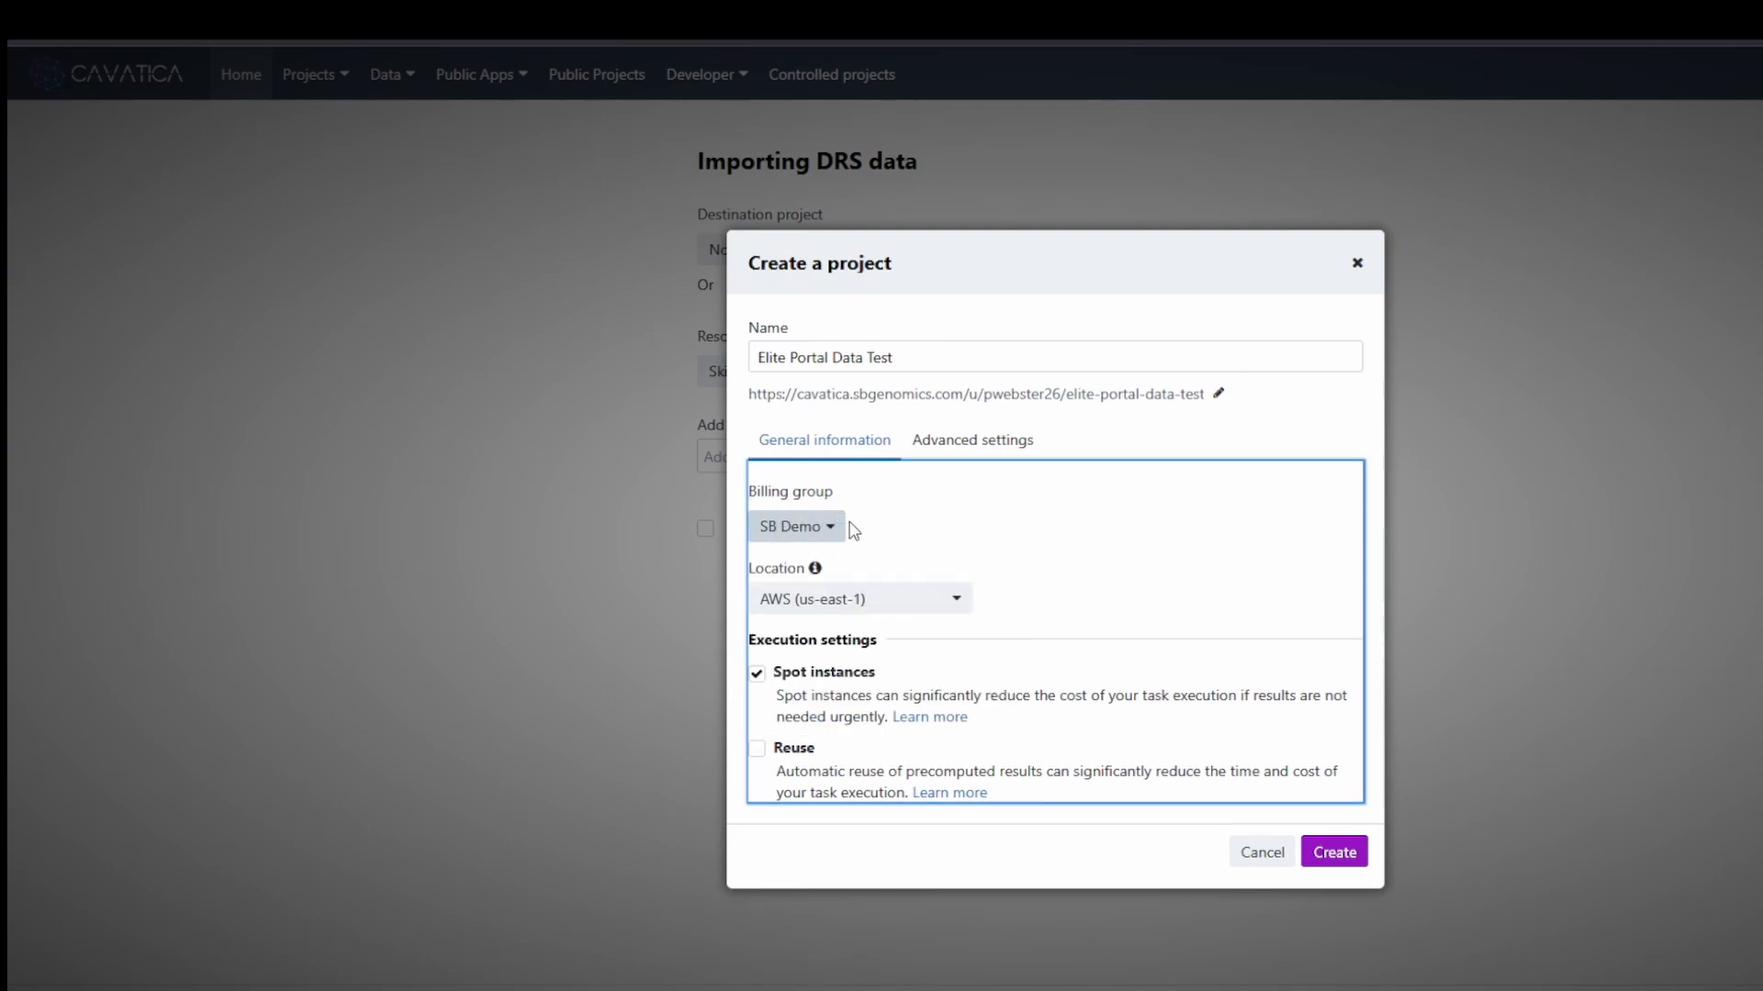
pyautogui.click(808, 526)
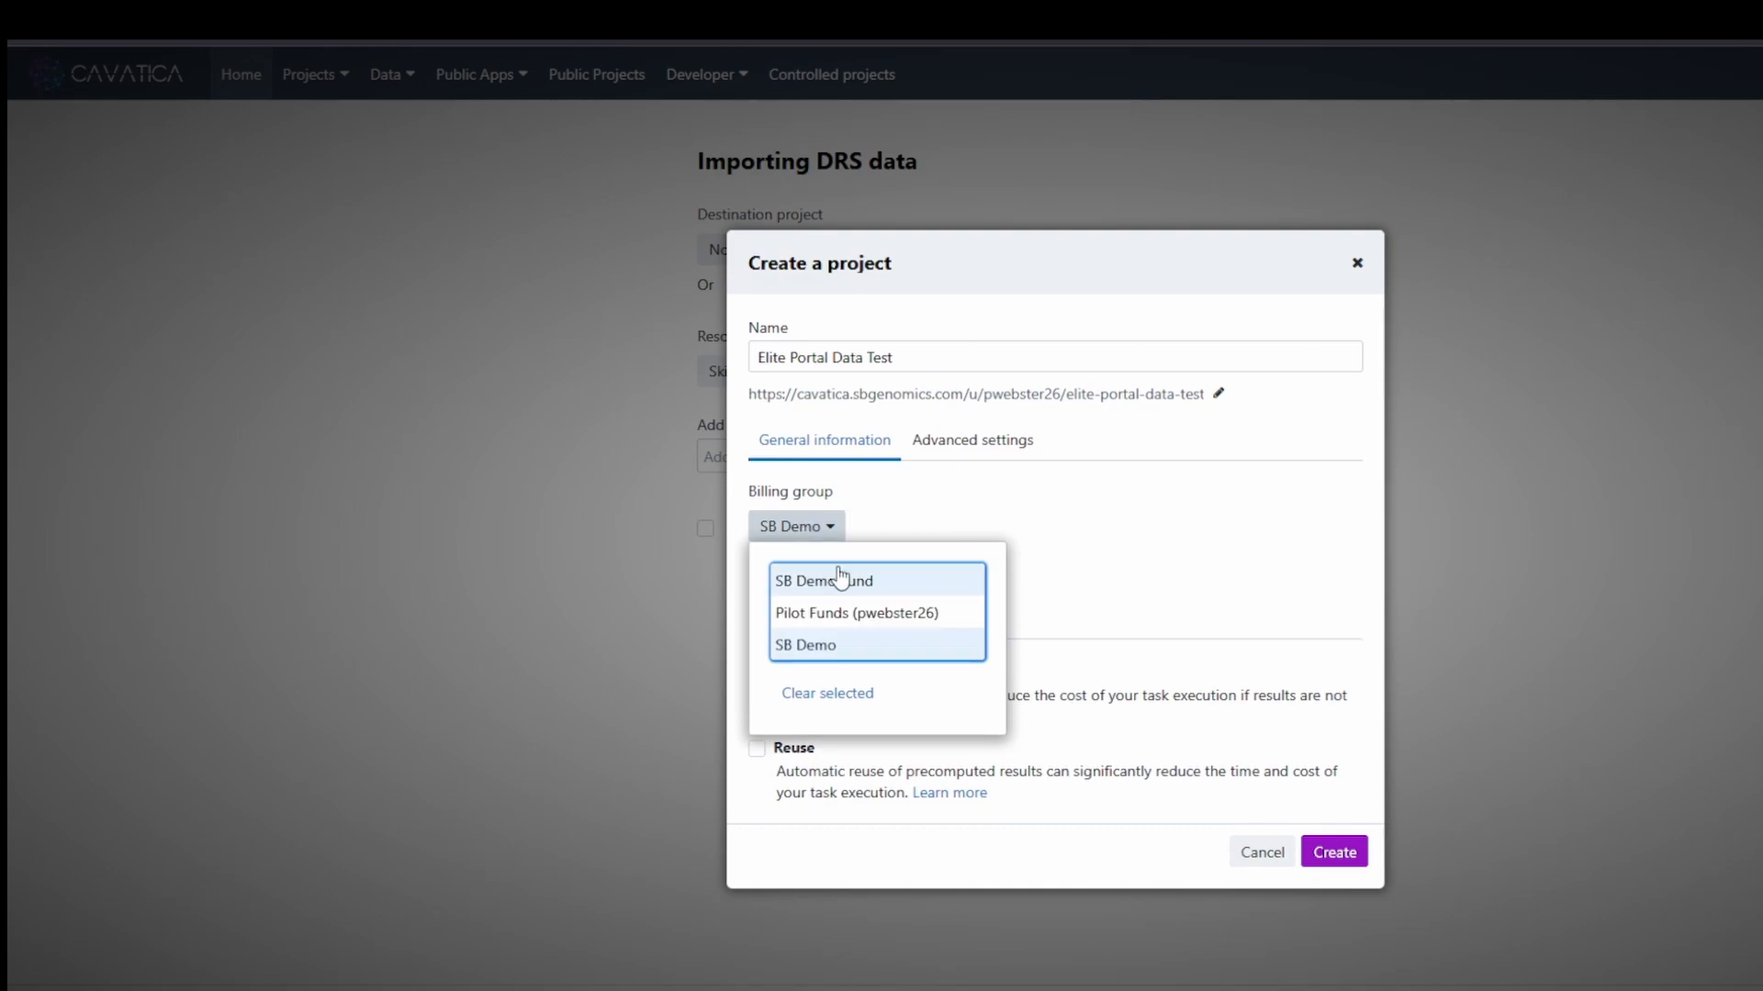
pyautogui.click(826, 525)
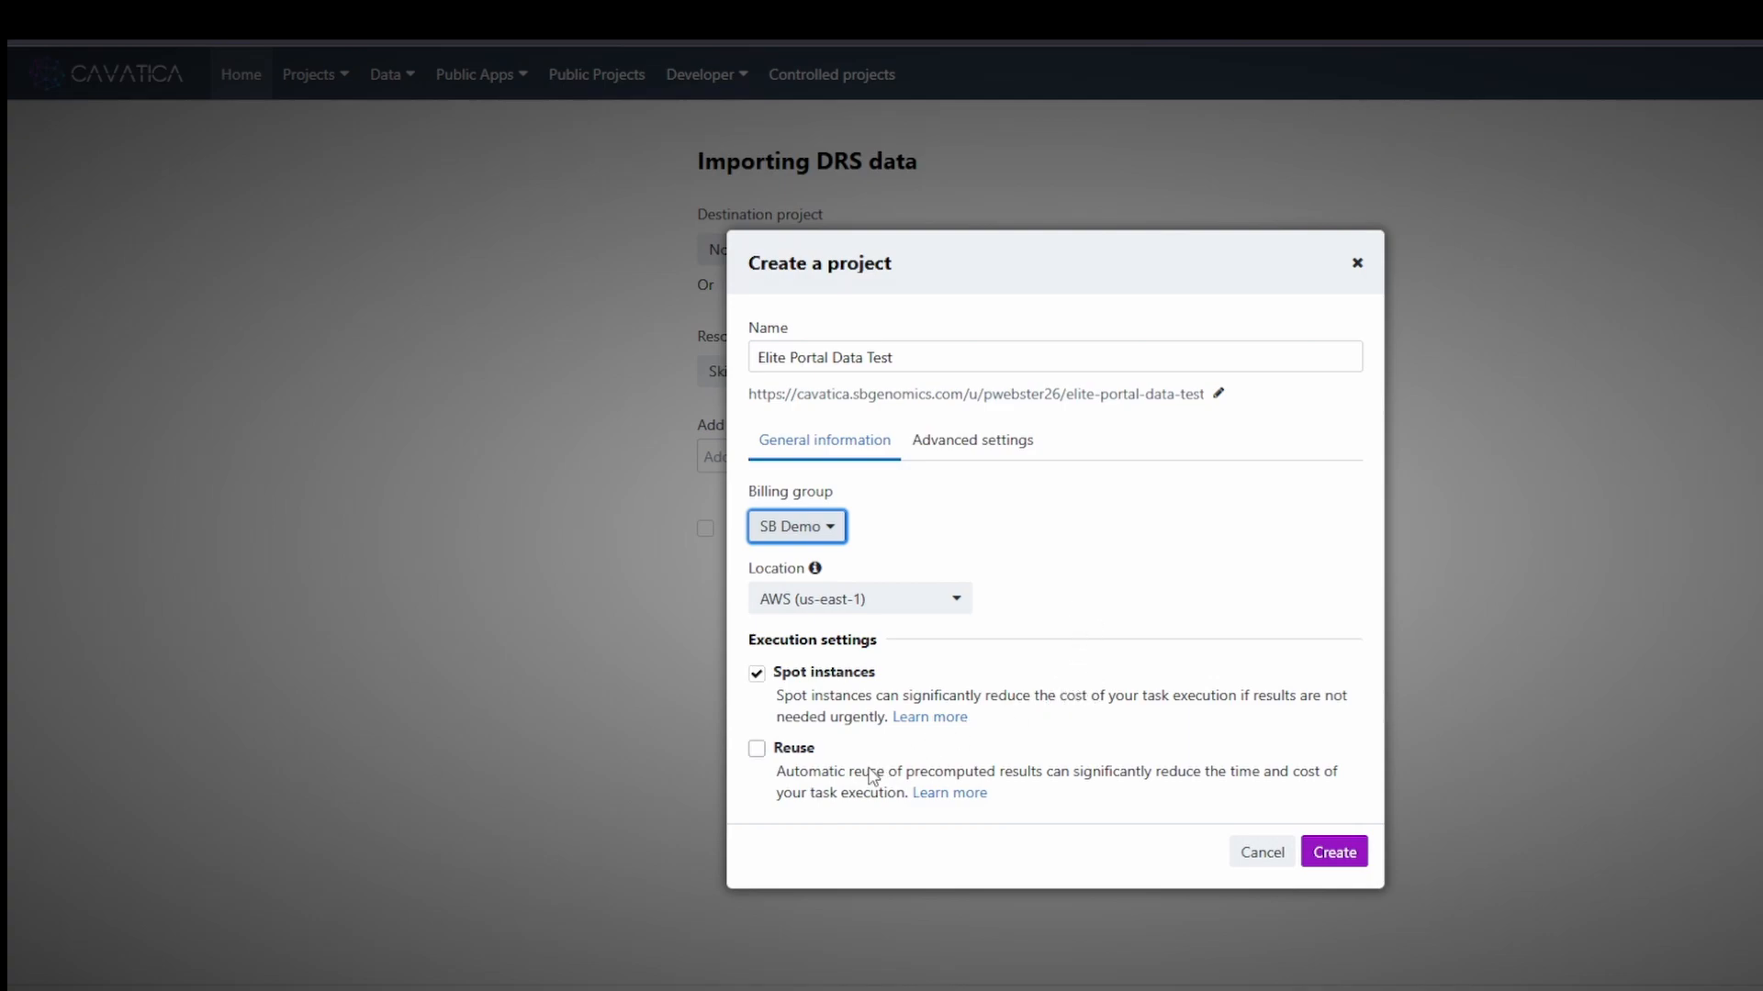
# - Enable Allow network access under Advanced settings and create the project
pyautogui.click(974, 445)
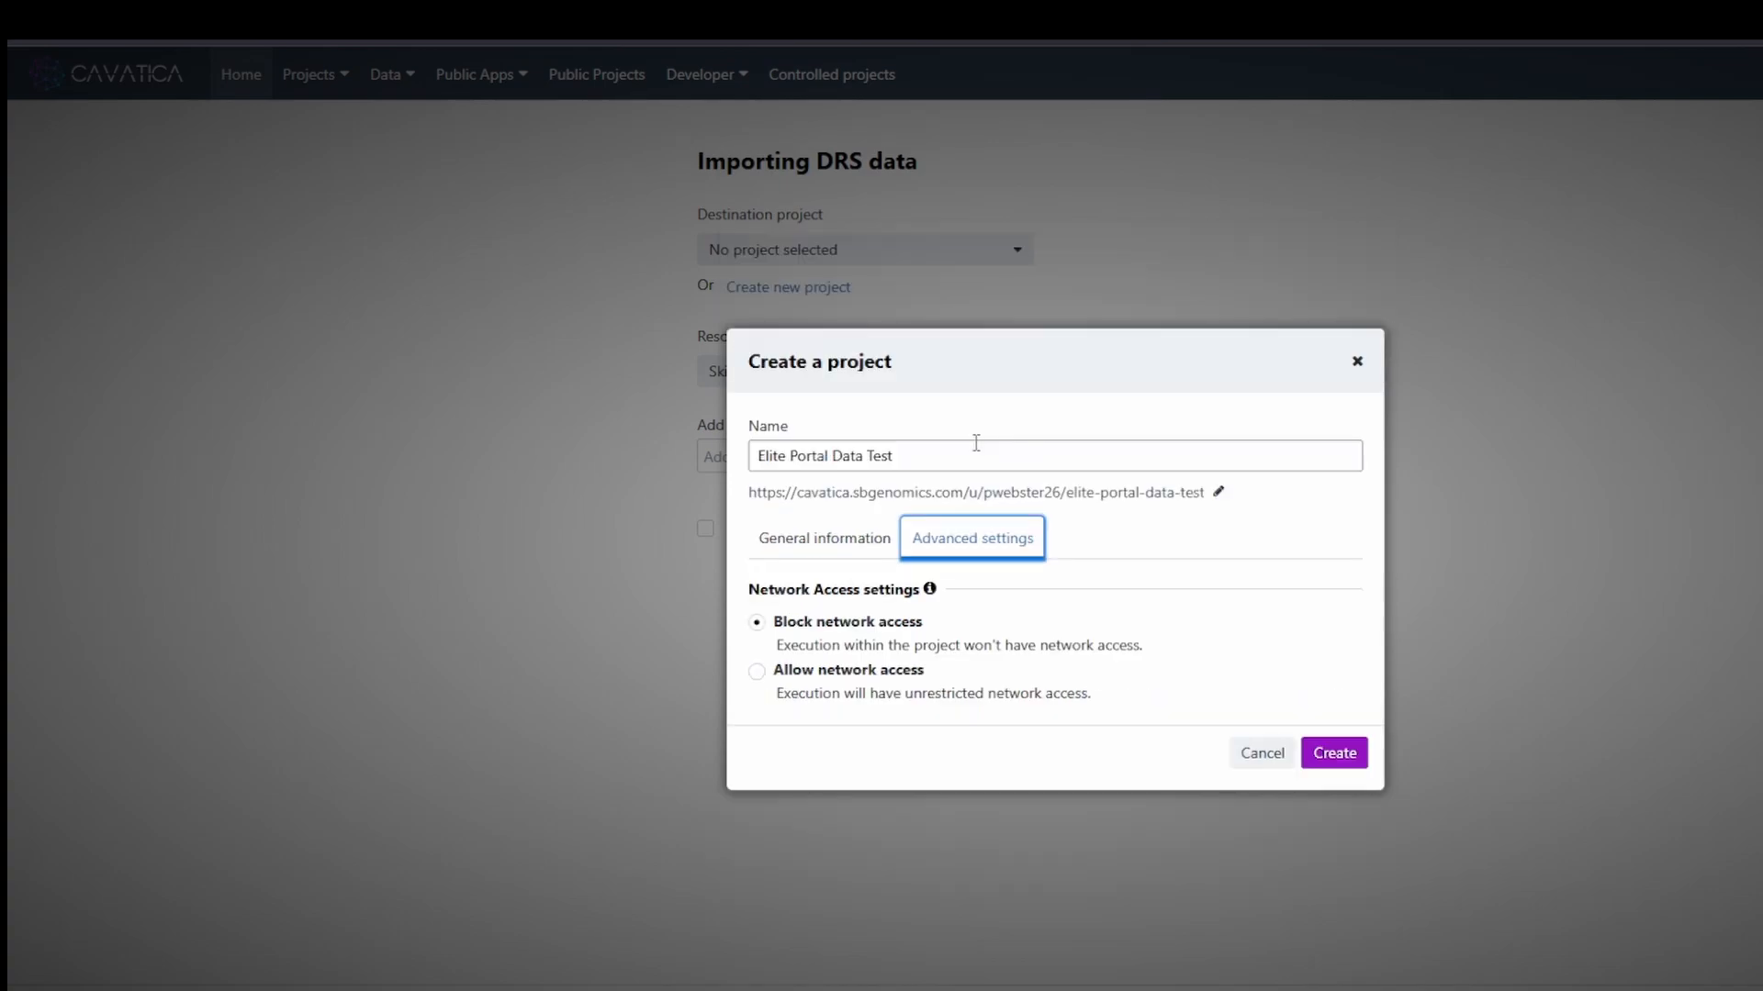
pyautogui.click(756, 673)
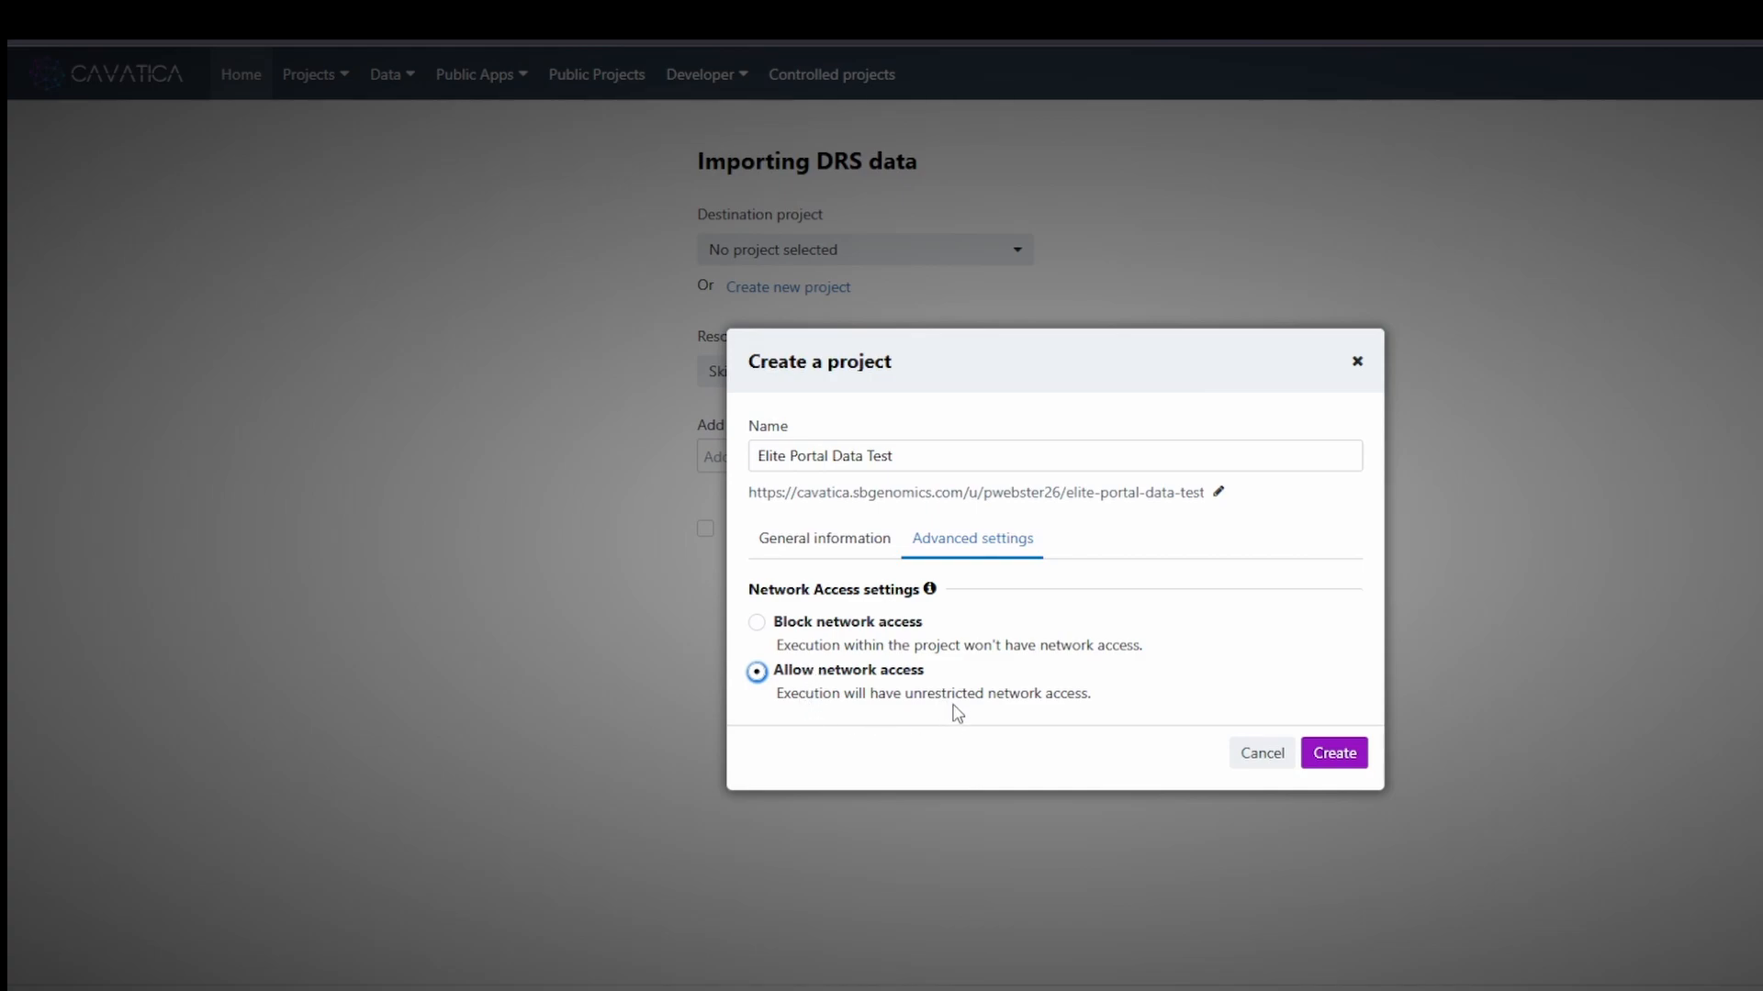
pyautogui.click(1336, 755)
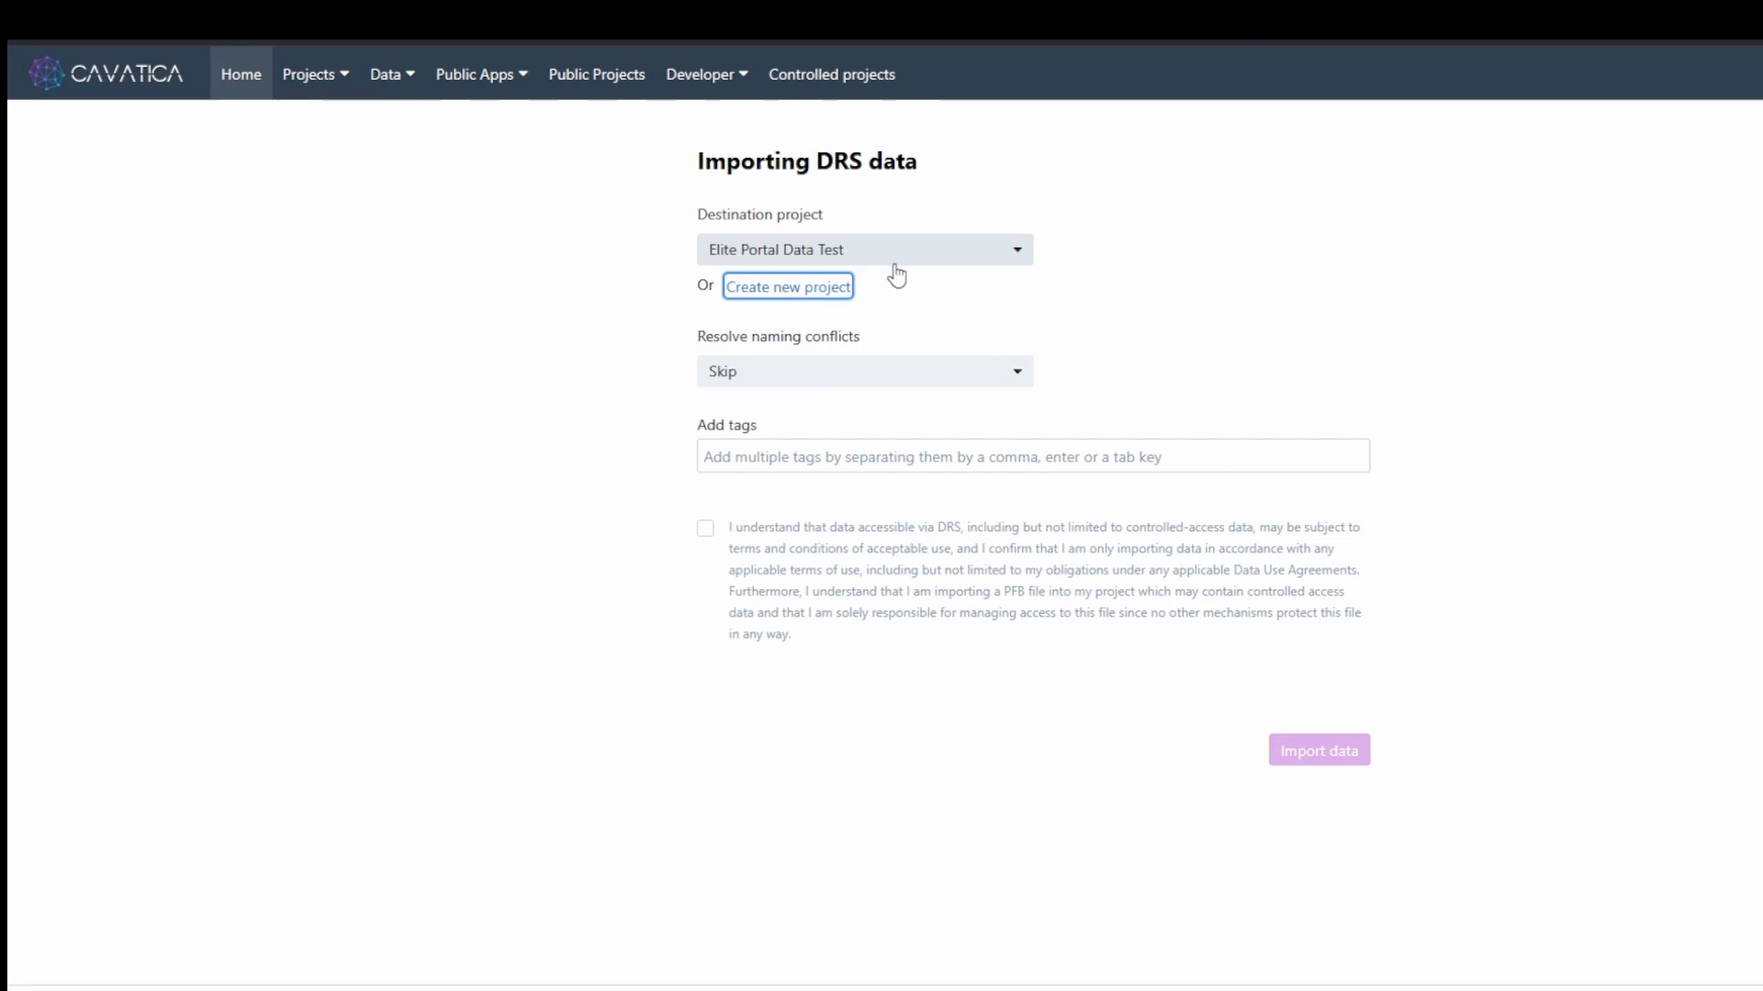
# - Tag the import 'test' and 'elite portal', accept the DRS usage terms, and start importing
pyautogui.click(861, 456)
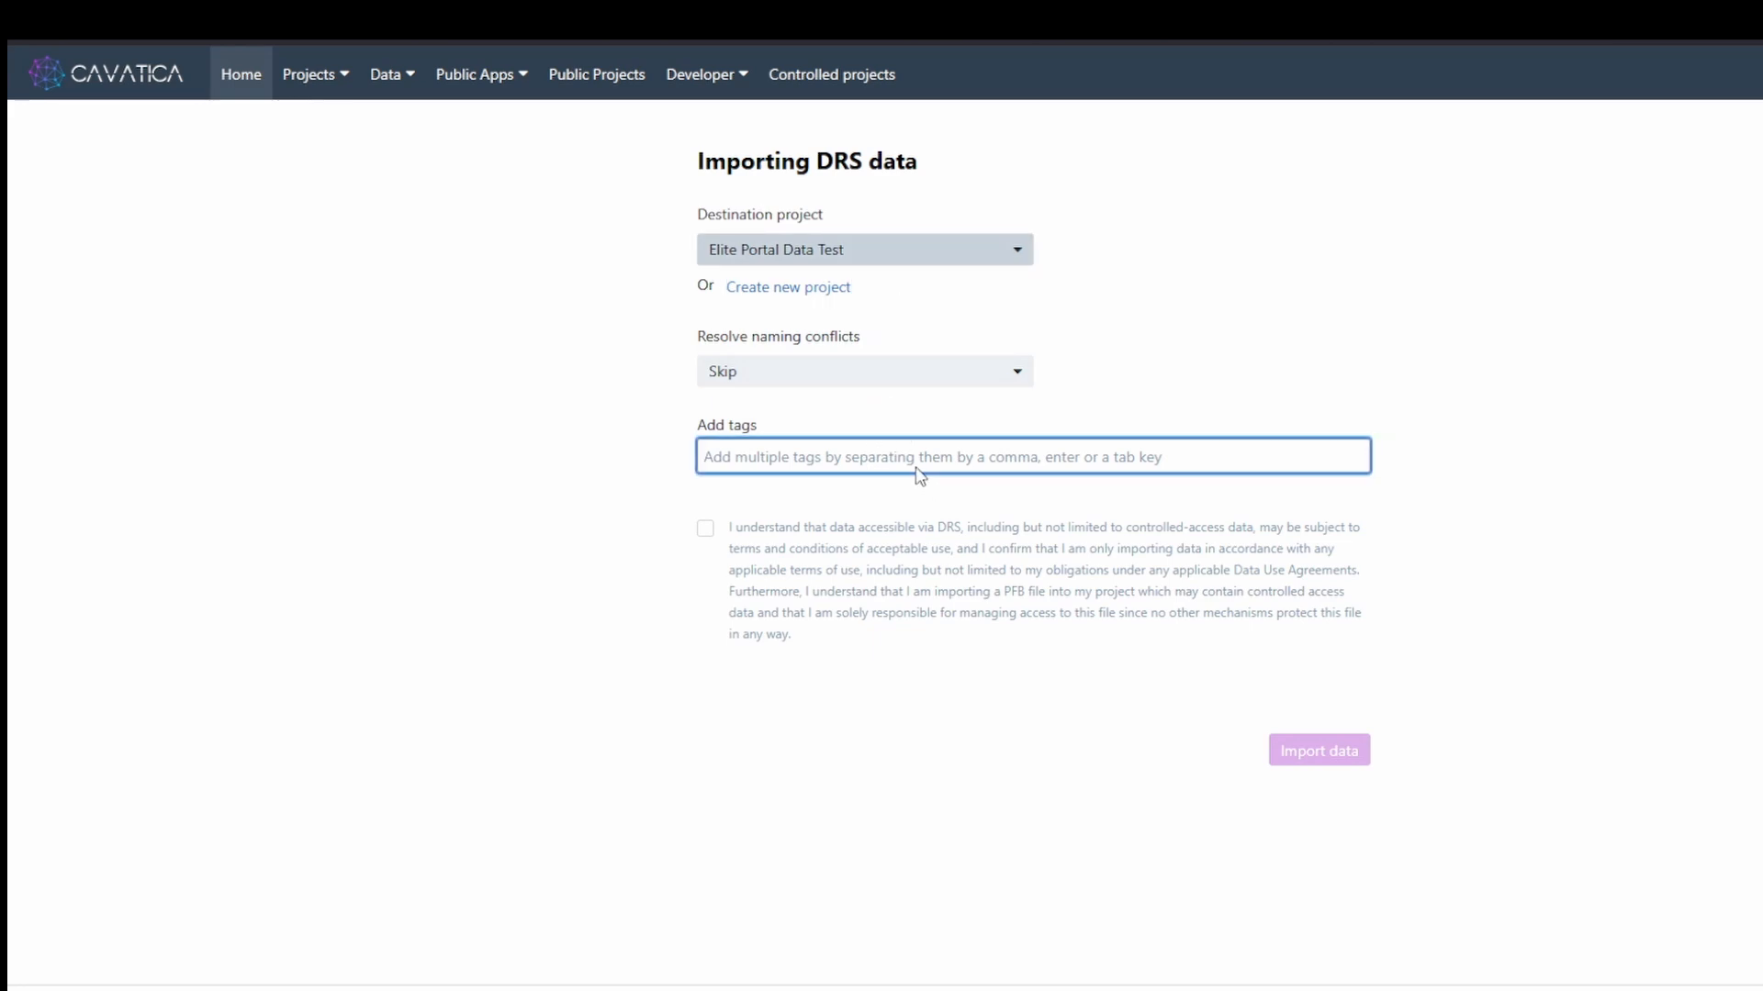
pyautogui.write('test')
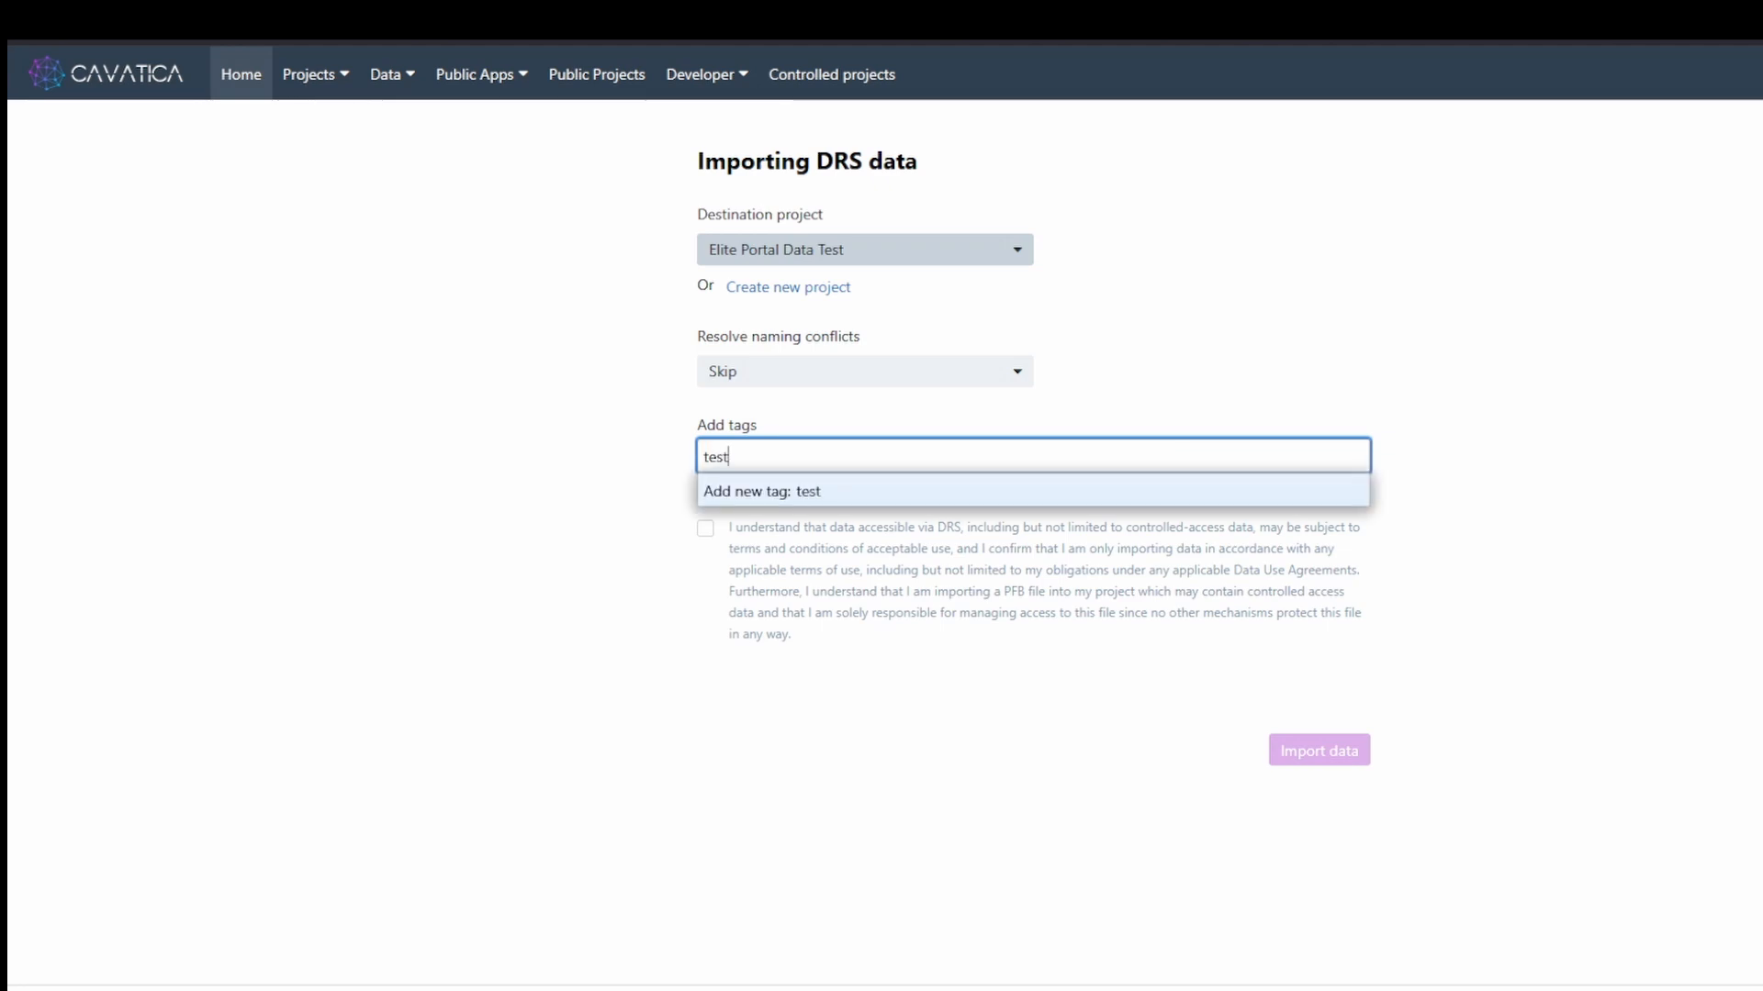
pyautogui.press('Return')
pyautogui.write('elitep')
pyautogui.press('BackSpace')
pyautogui.write('portal')
pyautogui.press('Return')
pyautogui.click(845, 847)
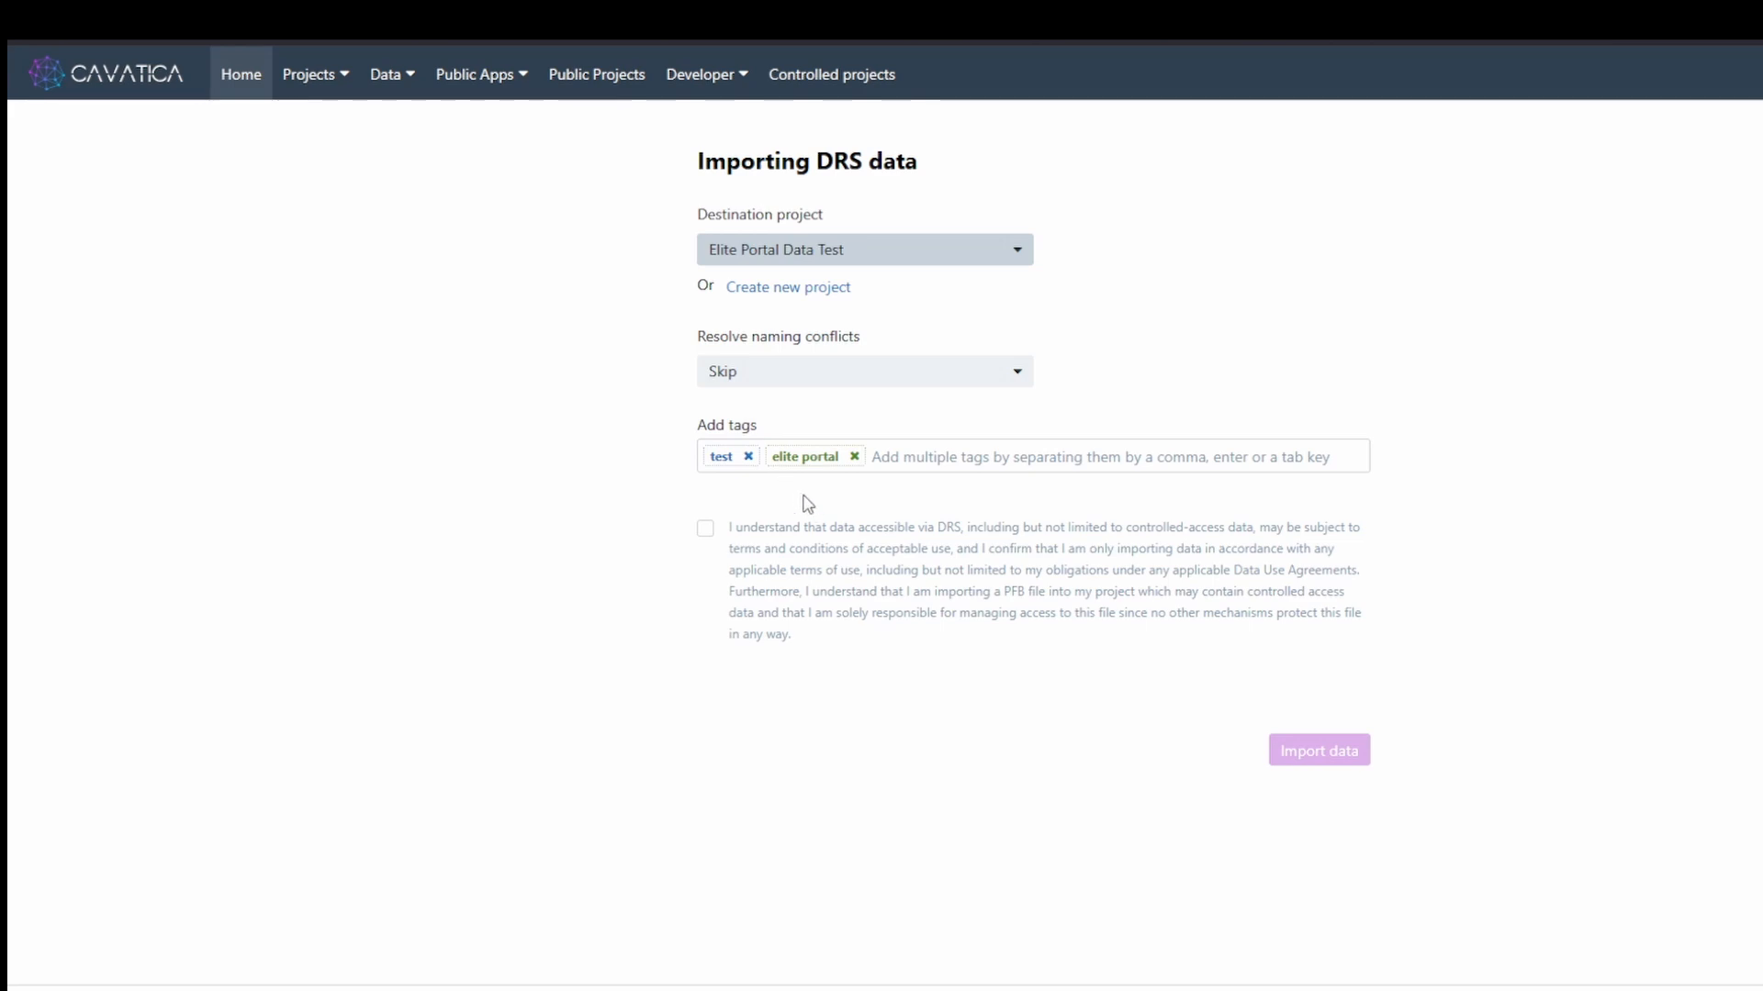
pyautogui.click(705, 533)
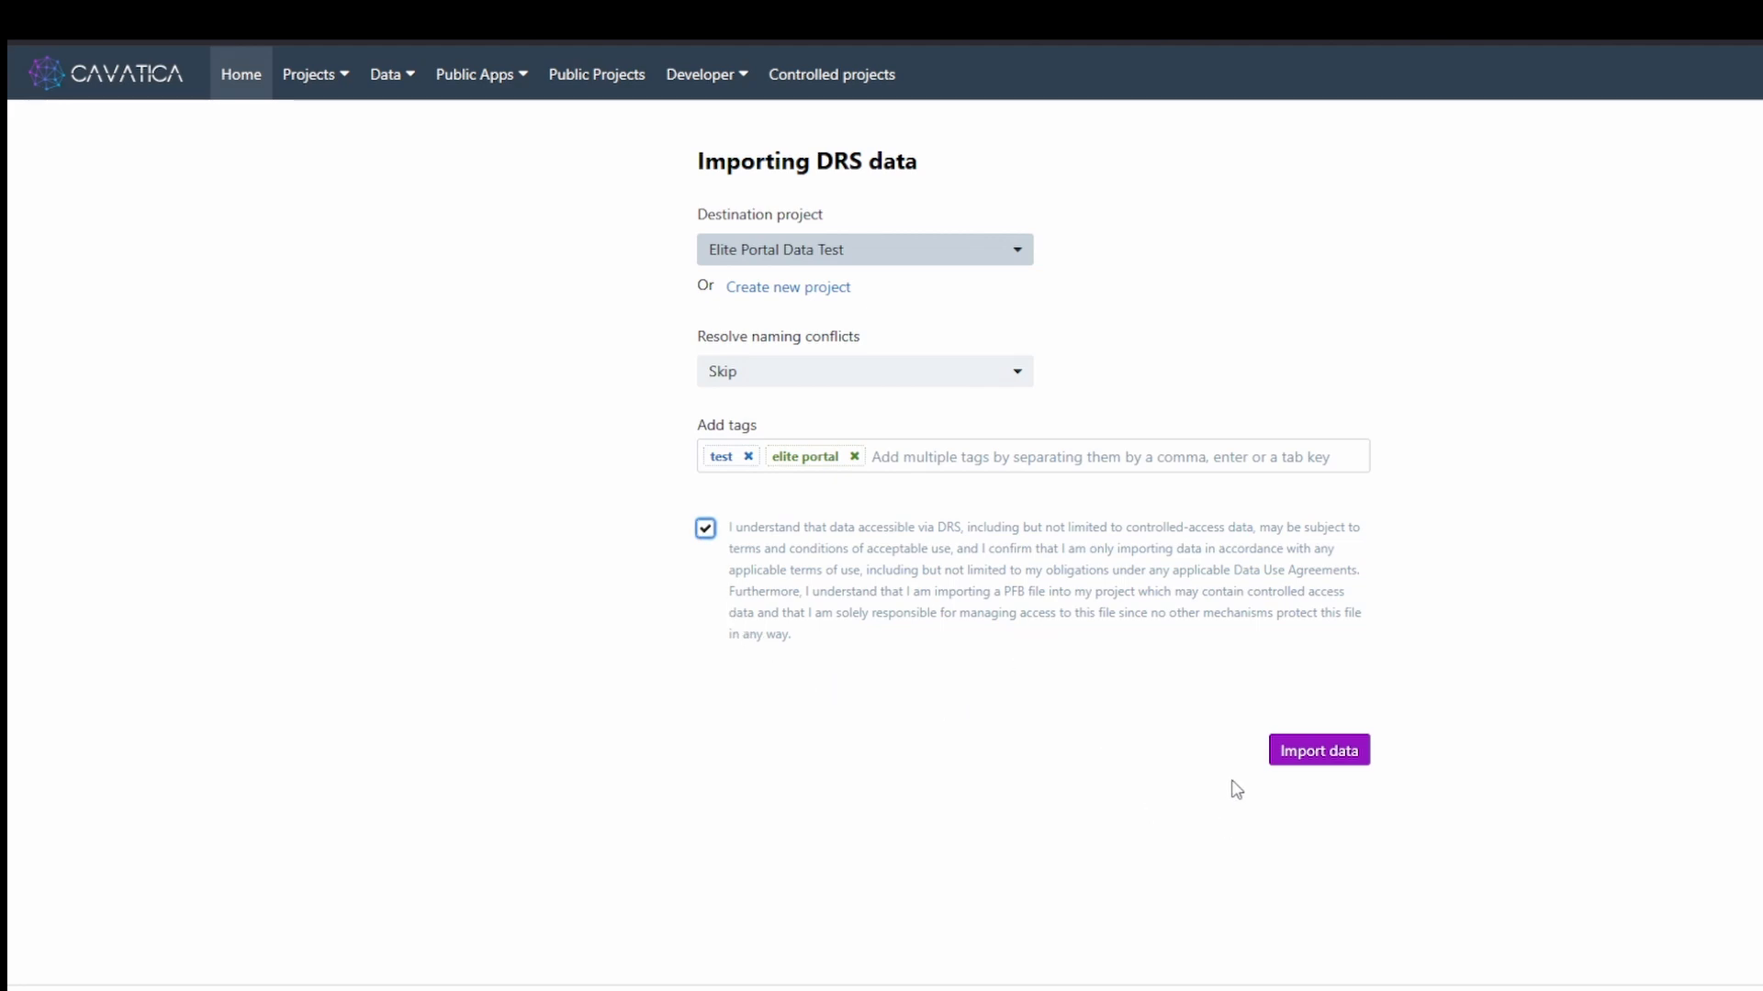
pyautogui.click(1312, 766)
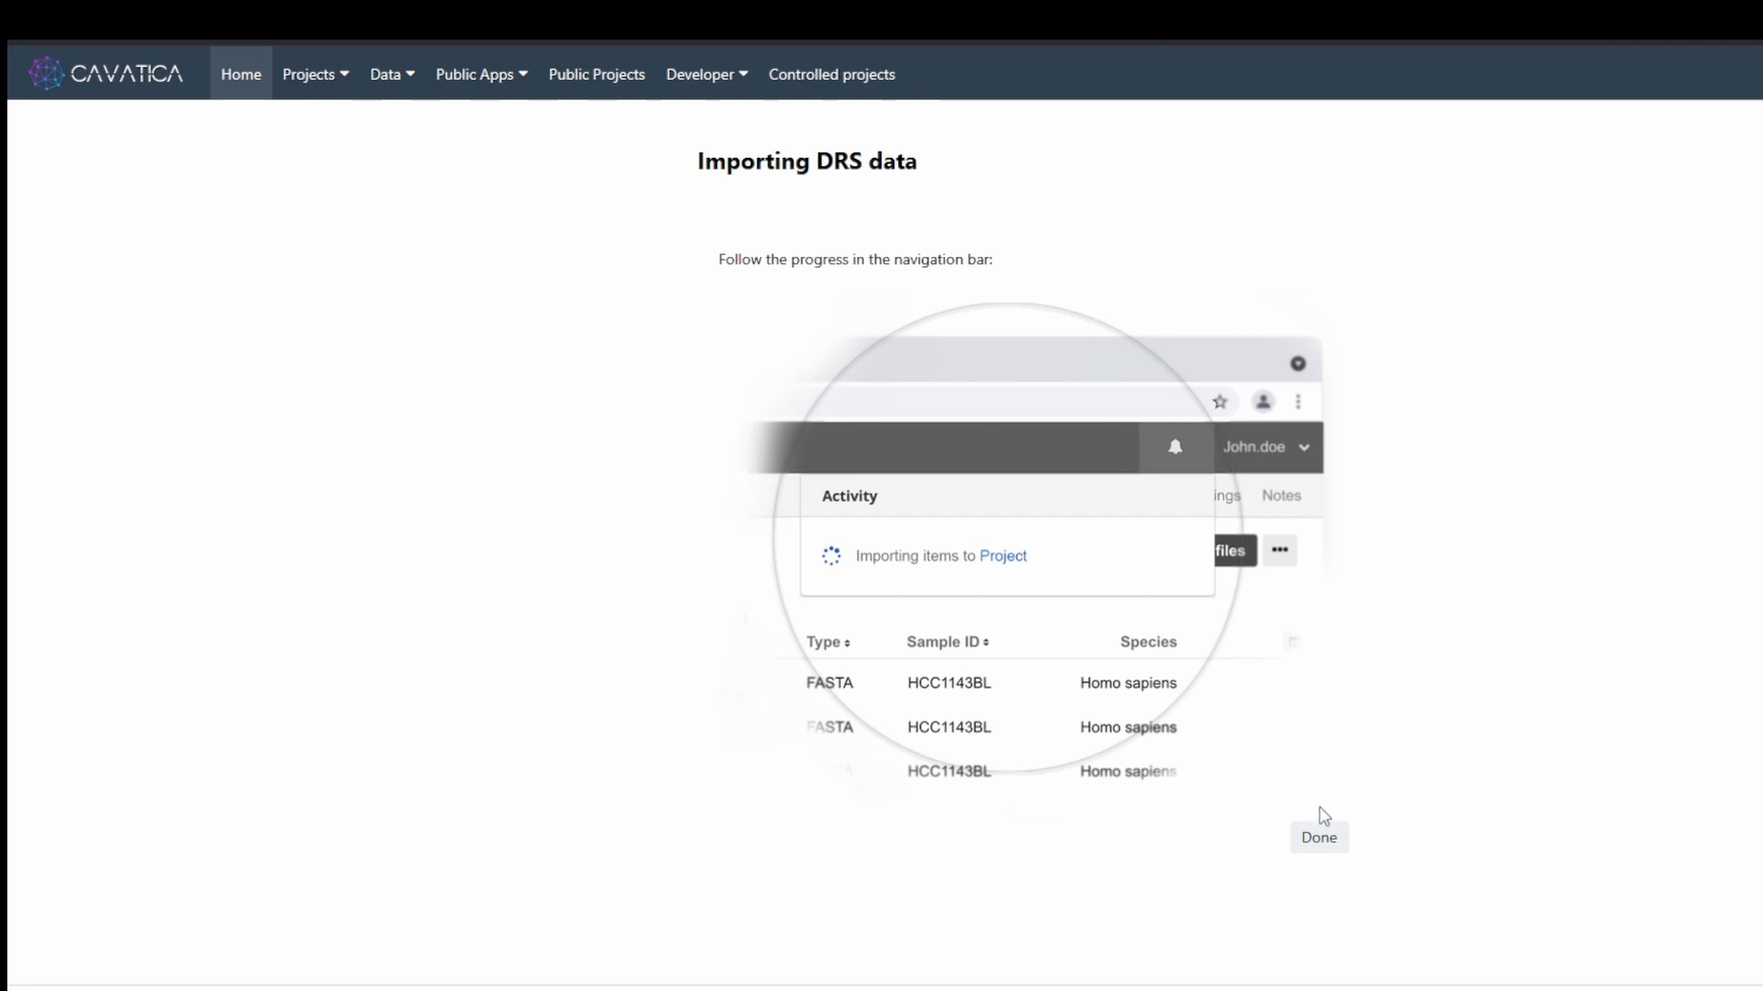
# - Confirm 3 of 3 items imported in Activity and open the Elite Portal Data Test project
pyautogui.click(1332, 854)
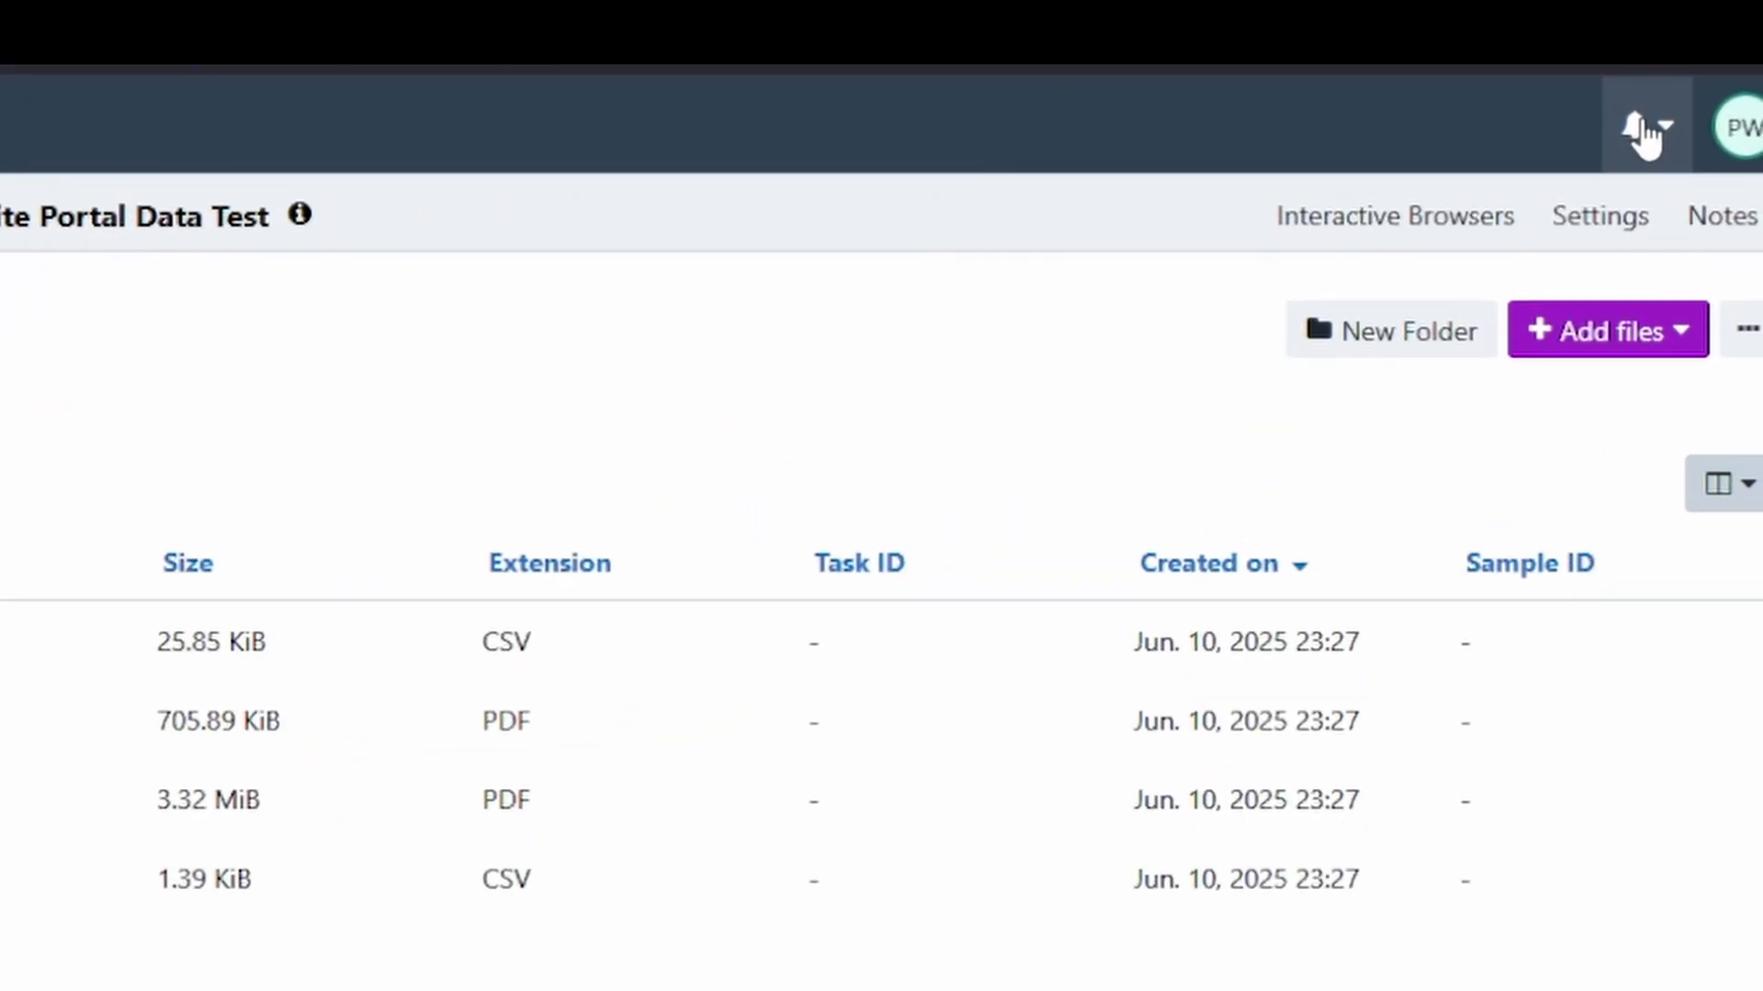
pyautogui.click(1715, 123)
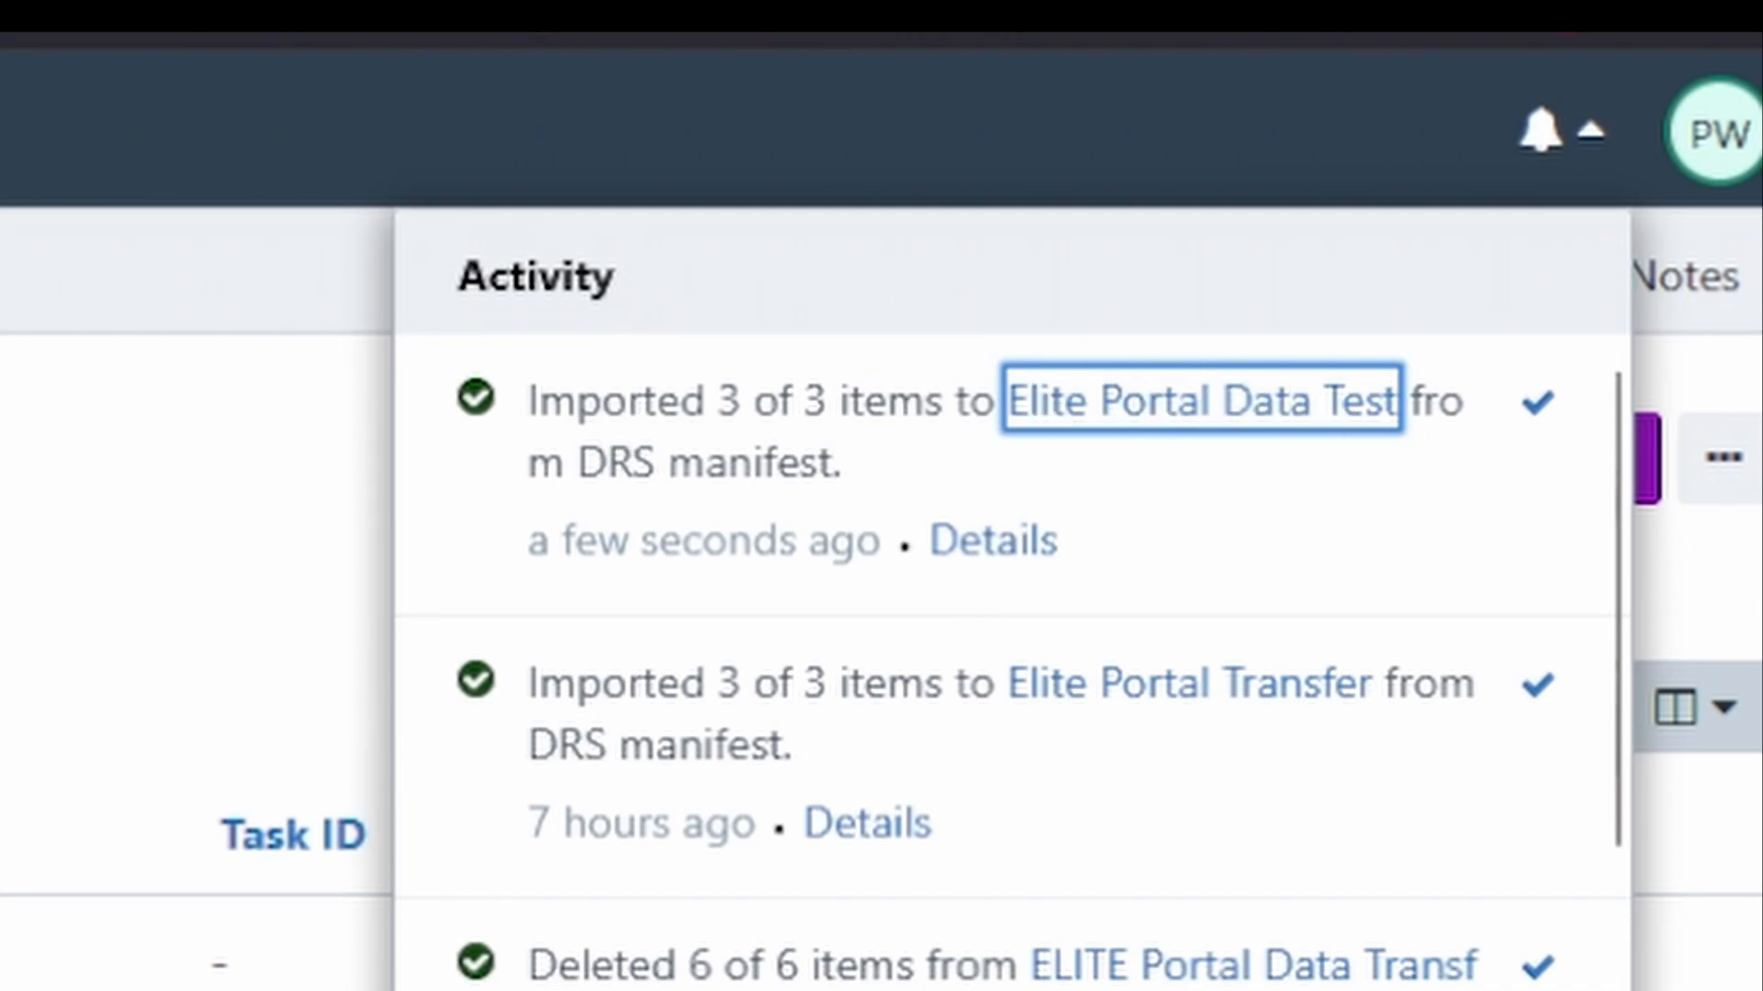
pyautogui.click(790, 624)
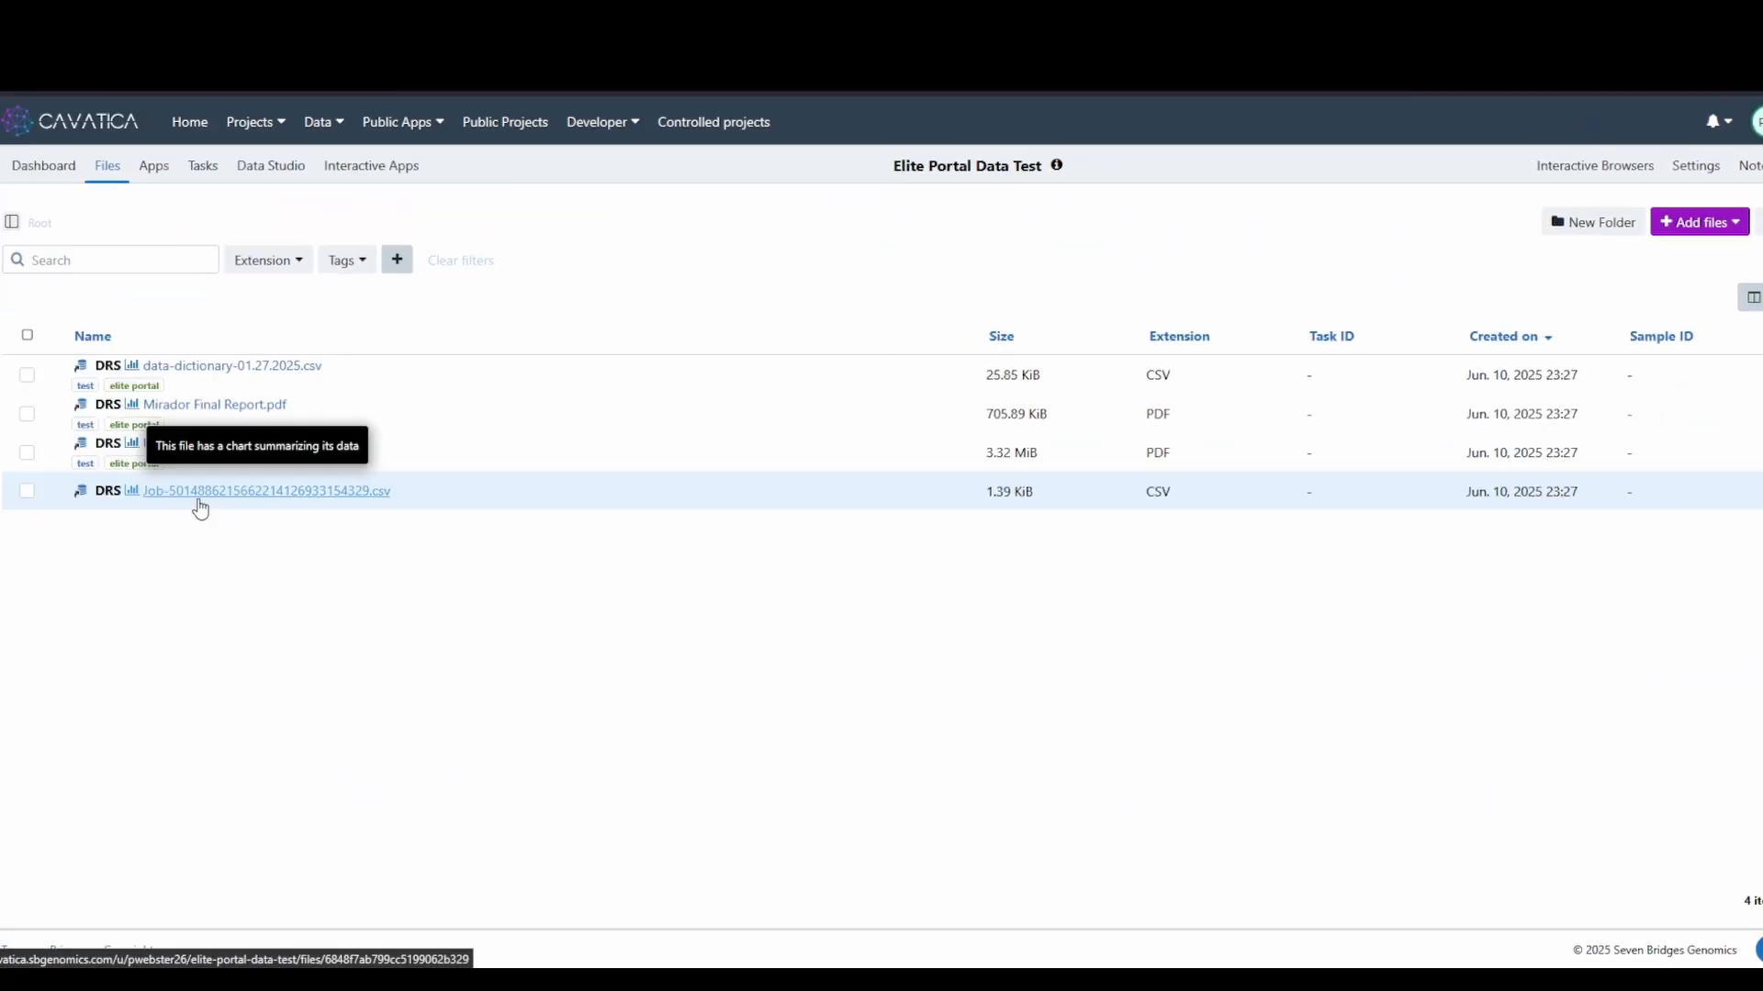
# - Check the Job csv manifest preview, then scroll through the Mirador Final Report.pdf preview
pyautogui.click(199, 503)
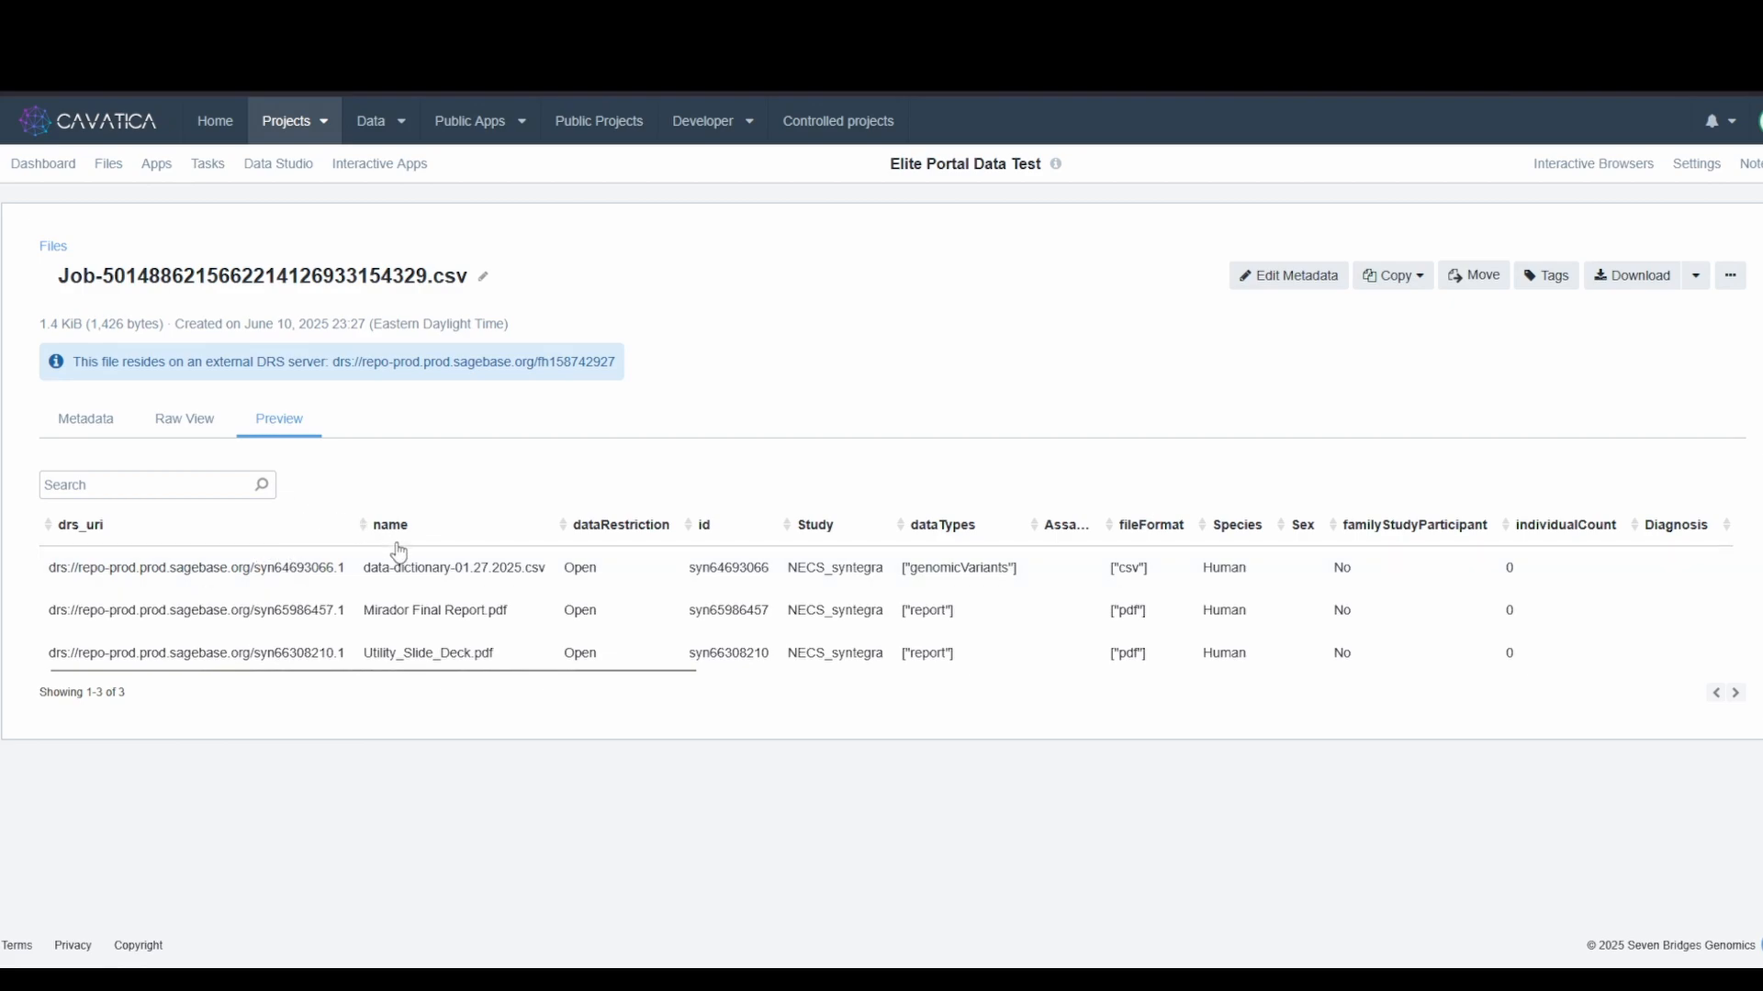
pyautogui.click(55, 248)
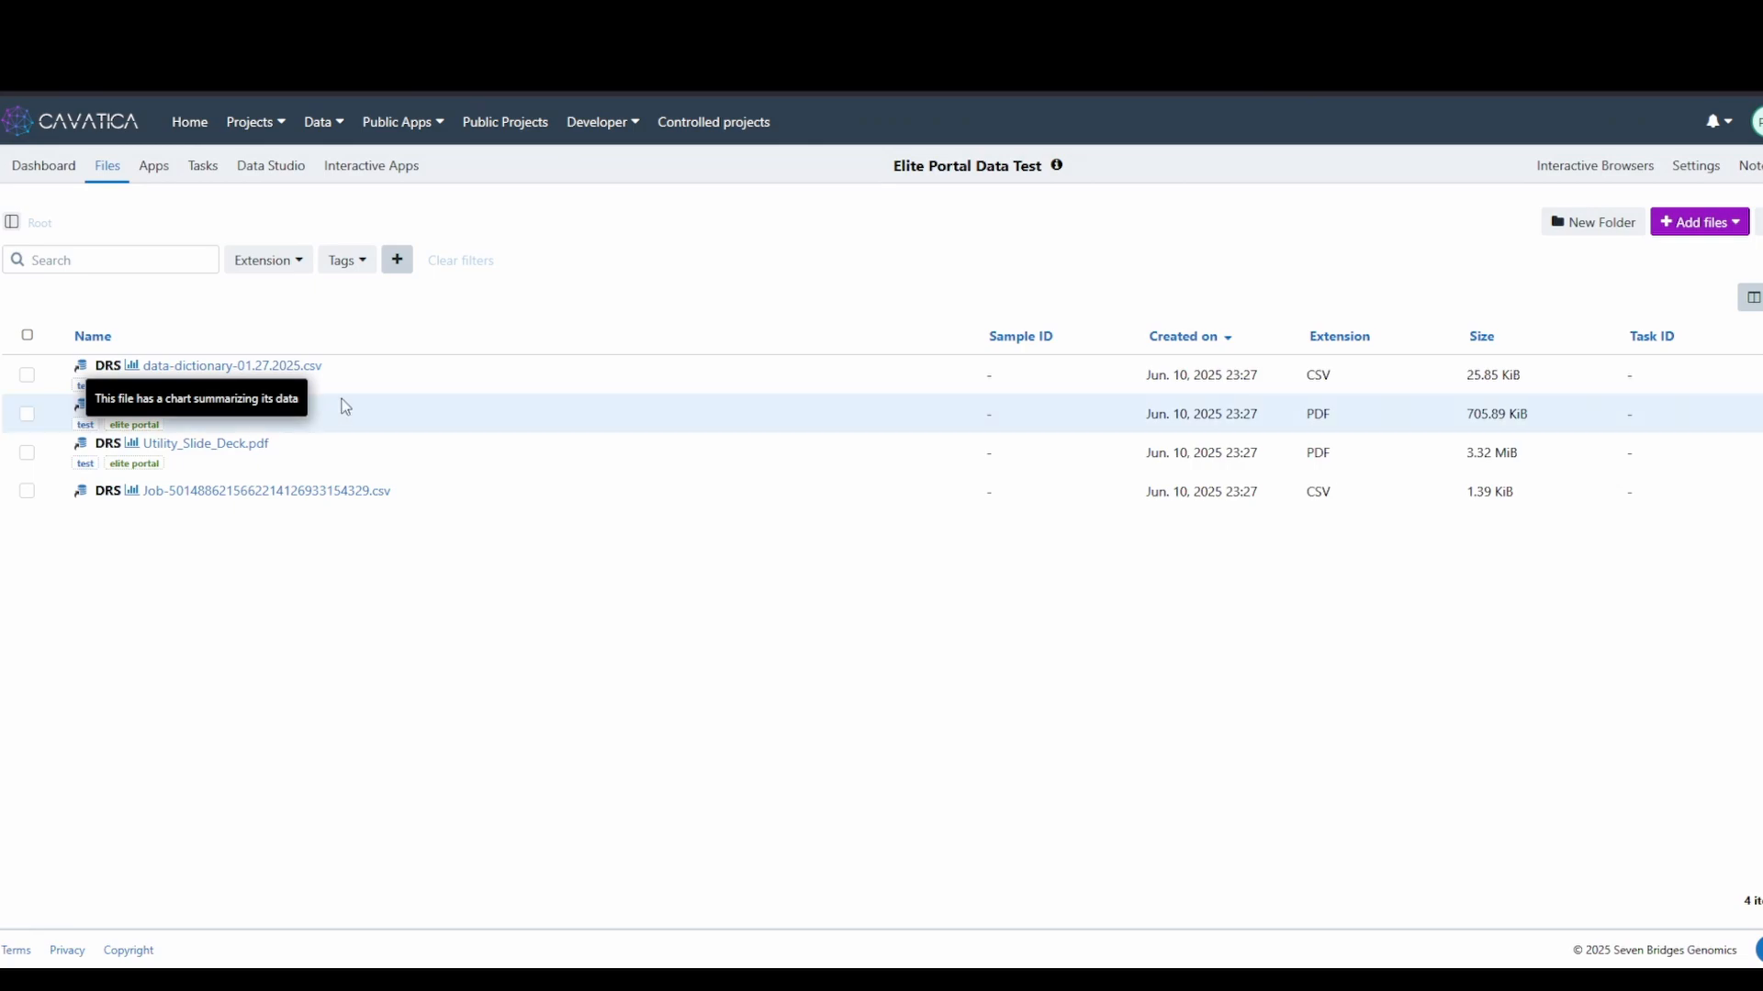
pyautogui.click(273, 412)
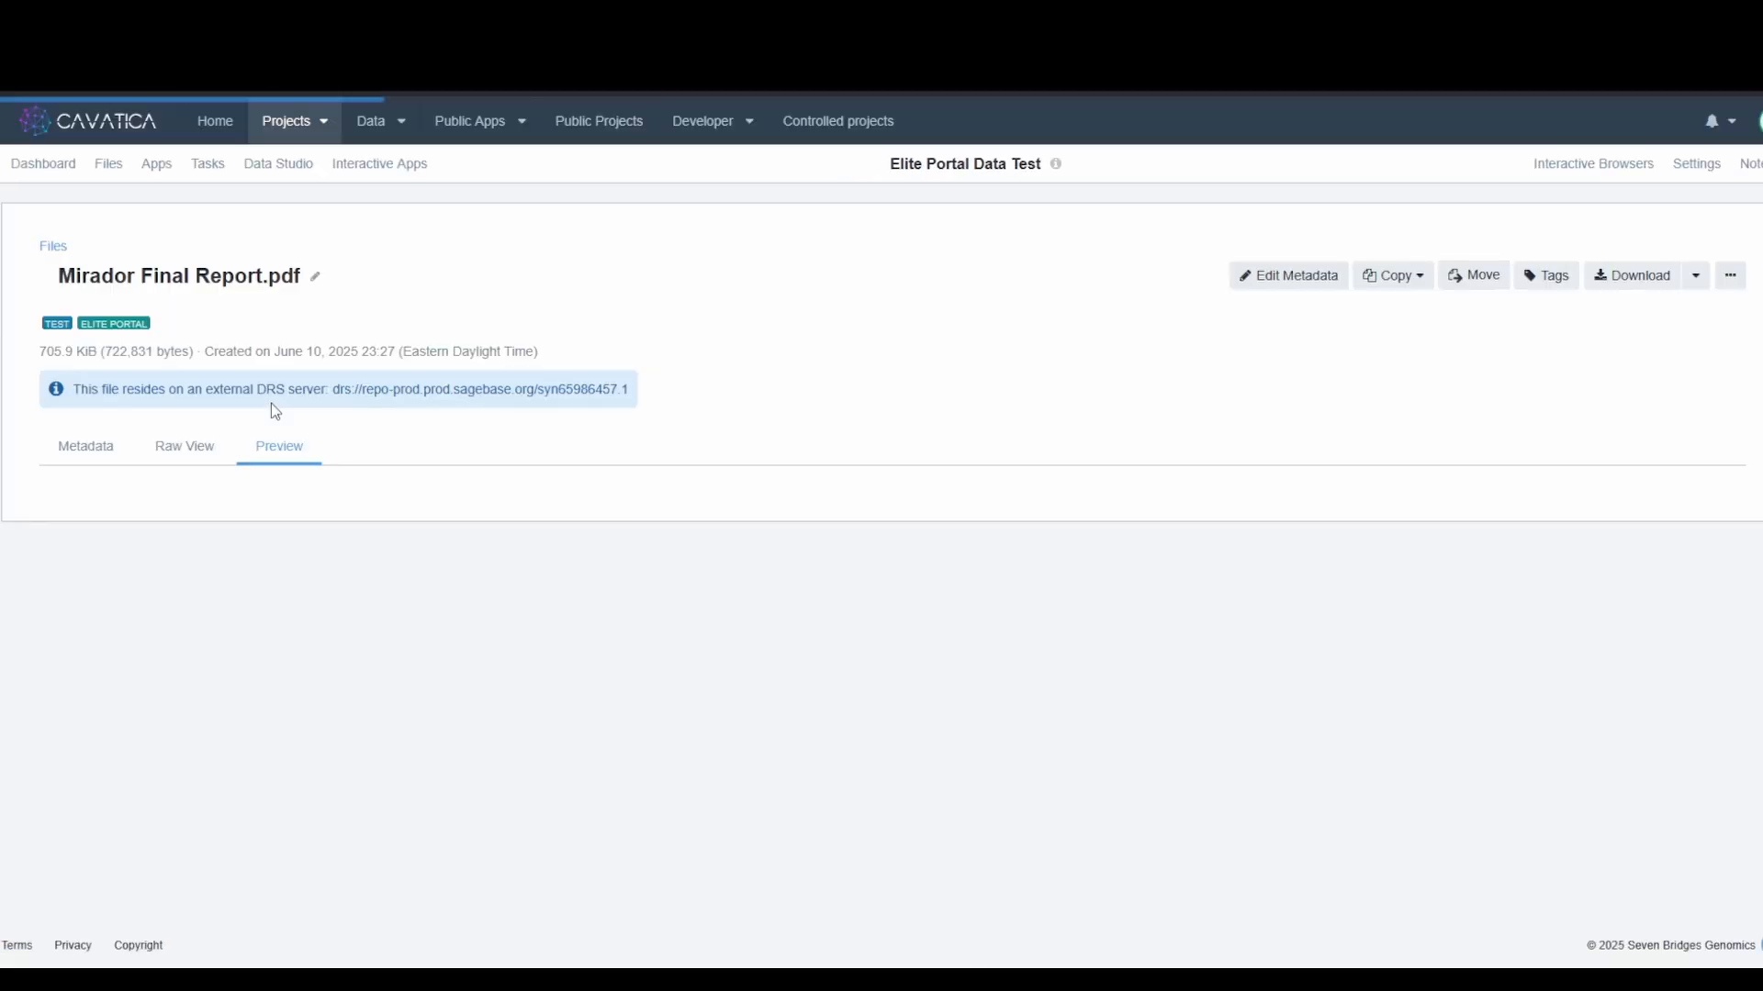
pyautogui.scroll(-3, 622, 665)
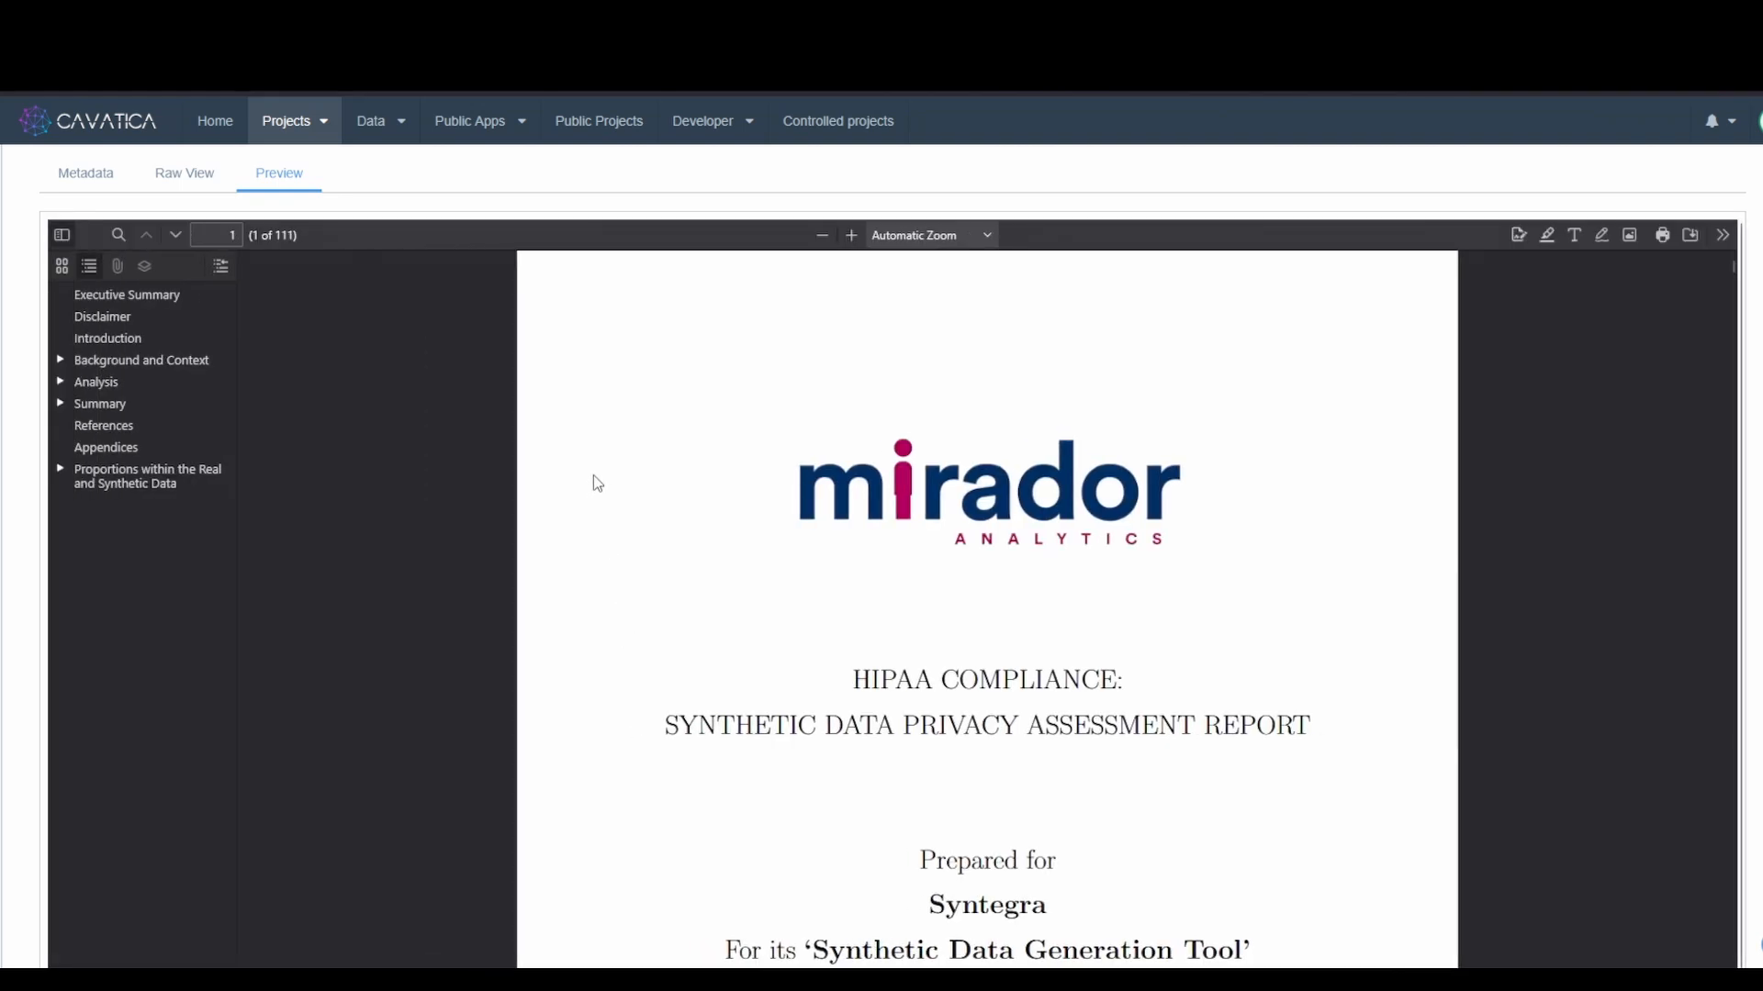
pyautogui.scroll(3, 492, 295)
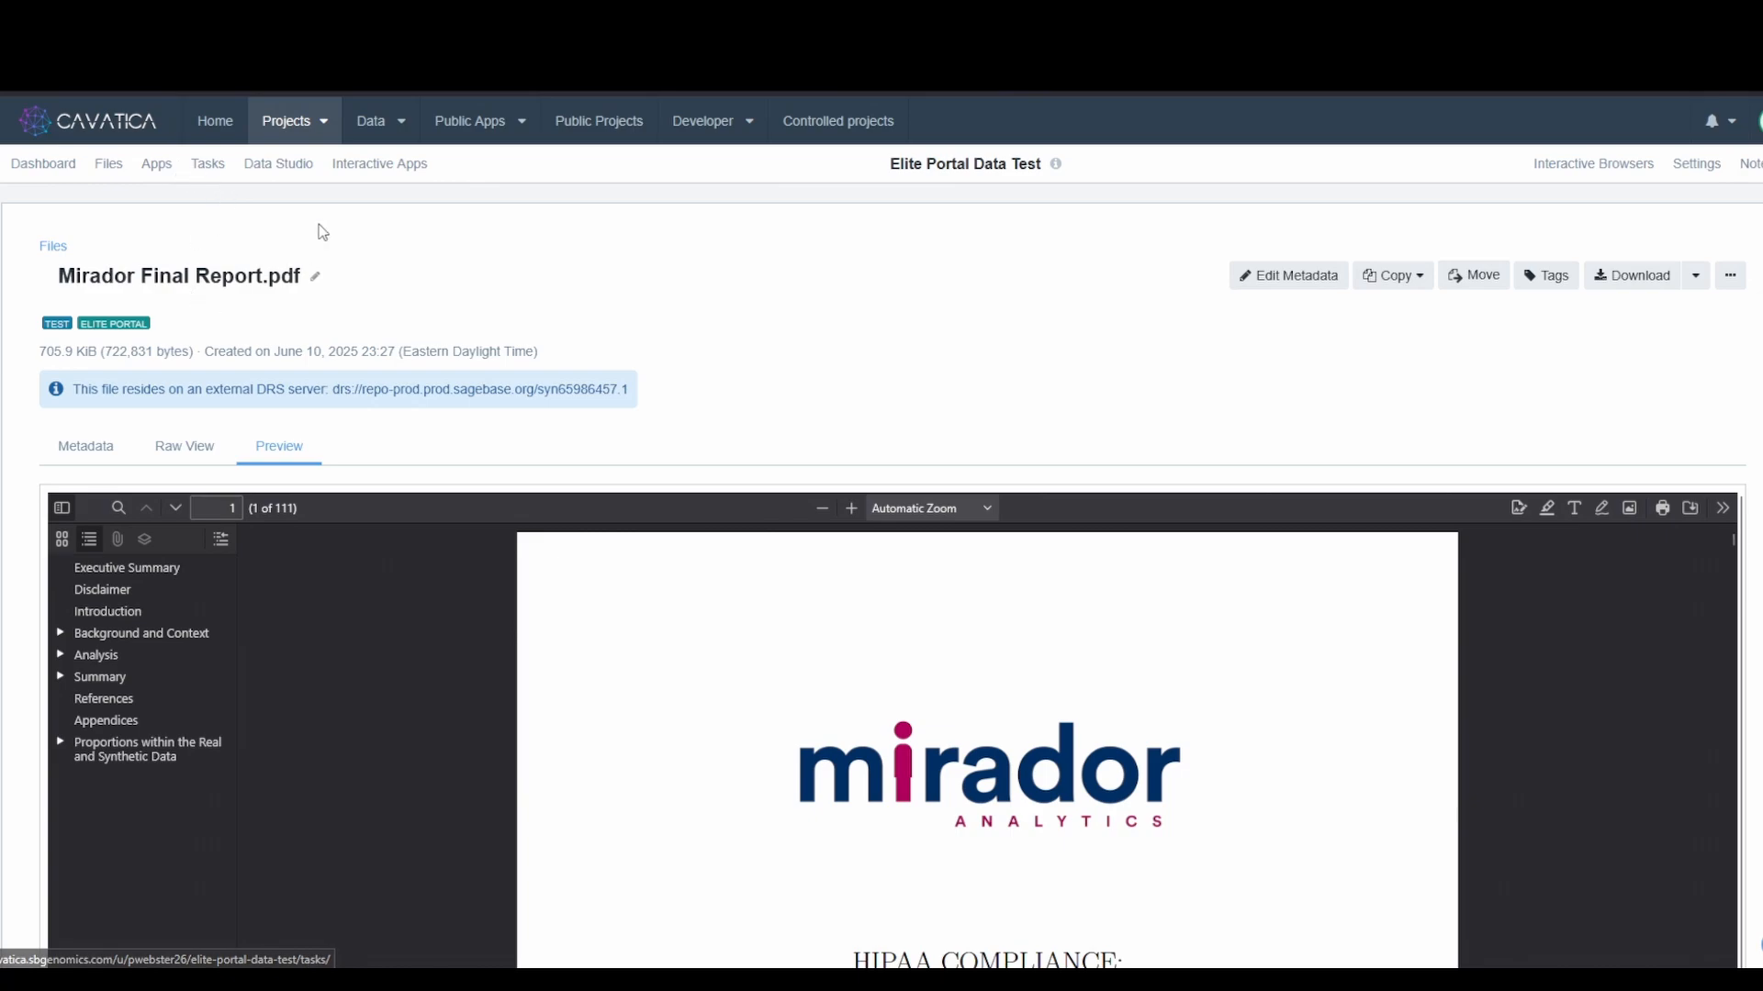
# - Look over the Create new analysis form in the project's Data Studio, then close it
pyautogui.click(157, 167)
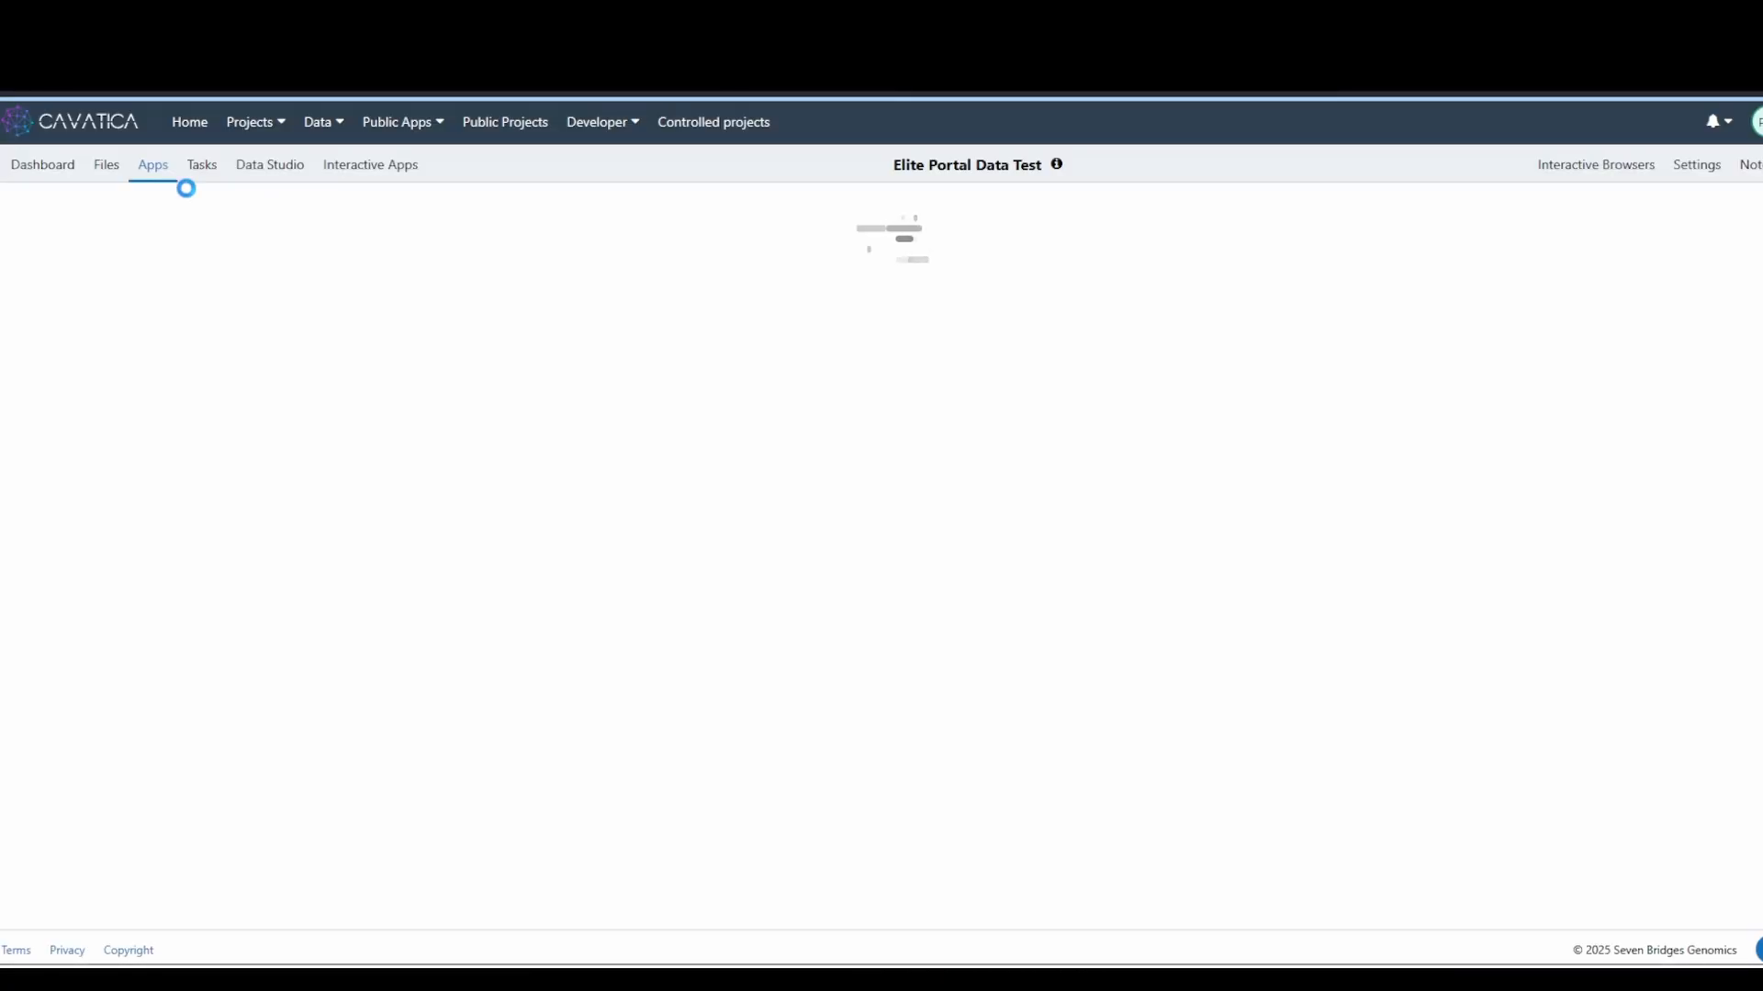
pyautogui.click(307, 177)
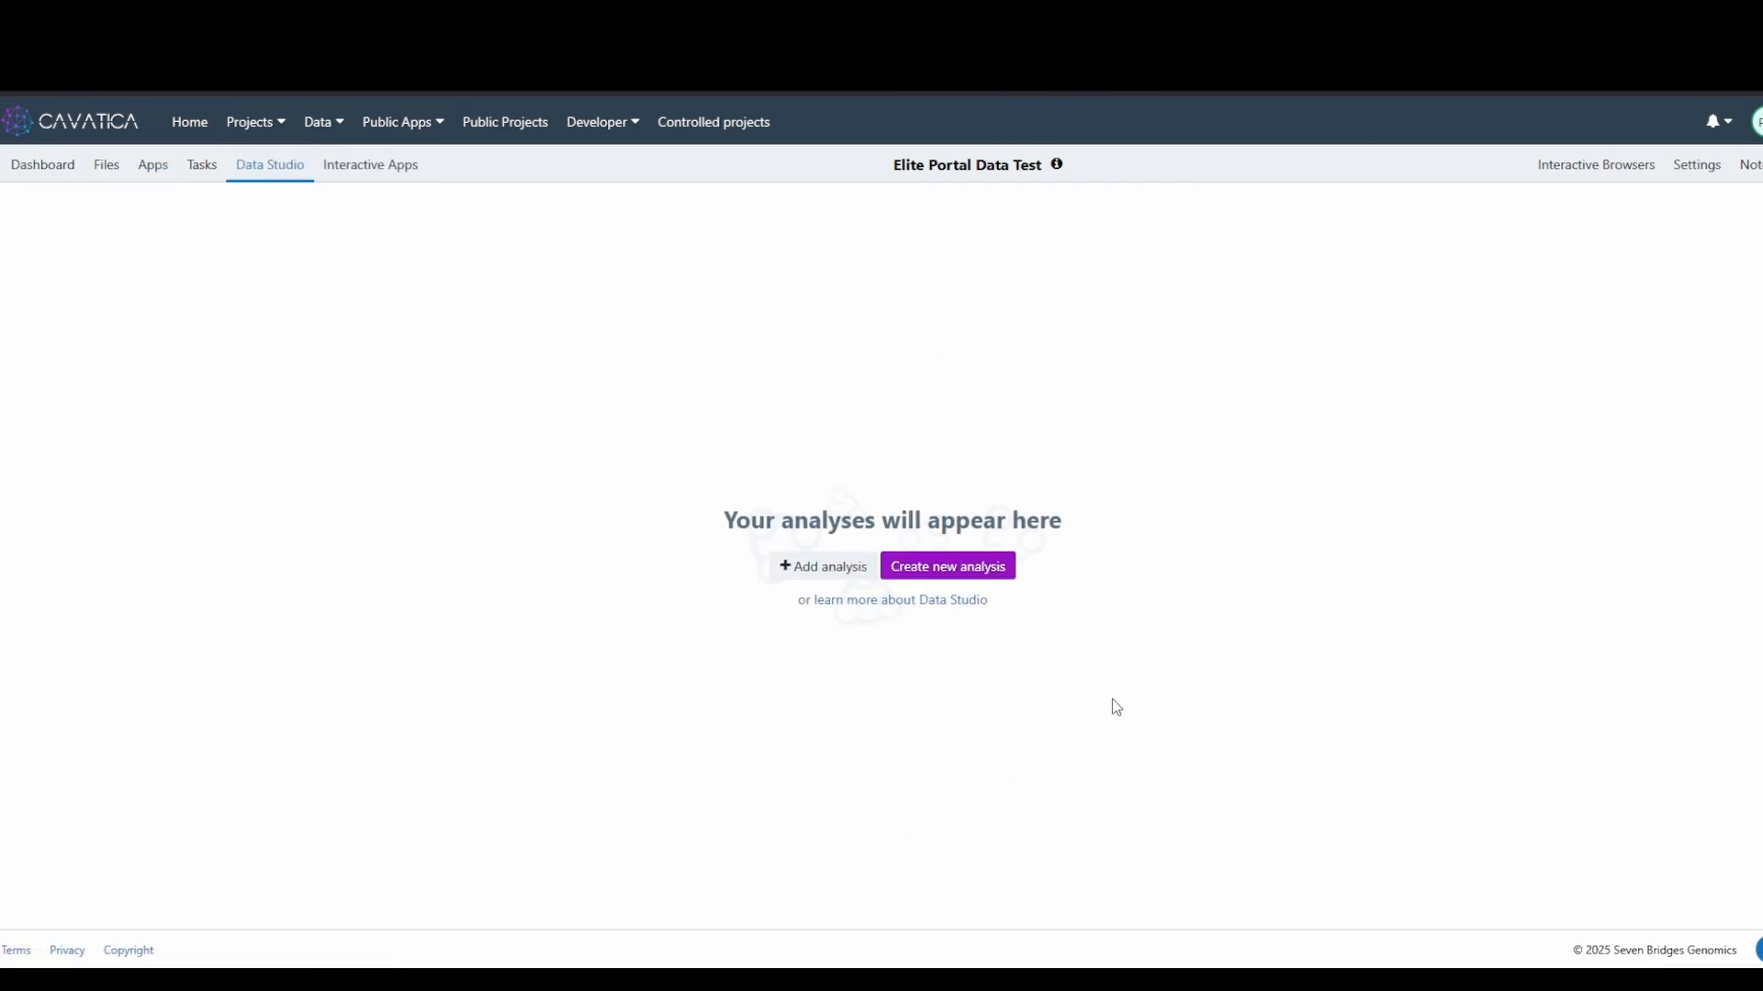
pyautogui.click(936, 571)
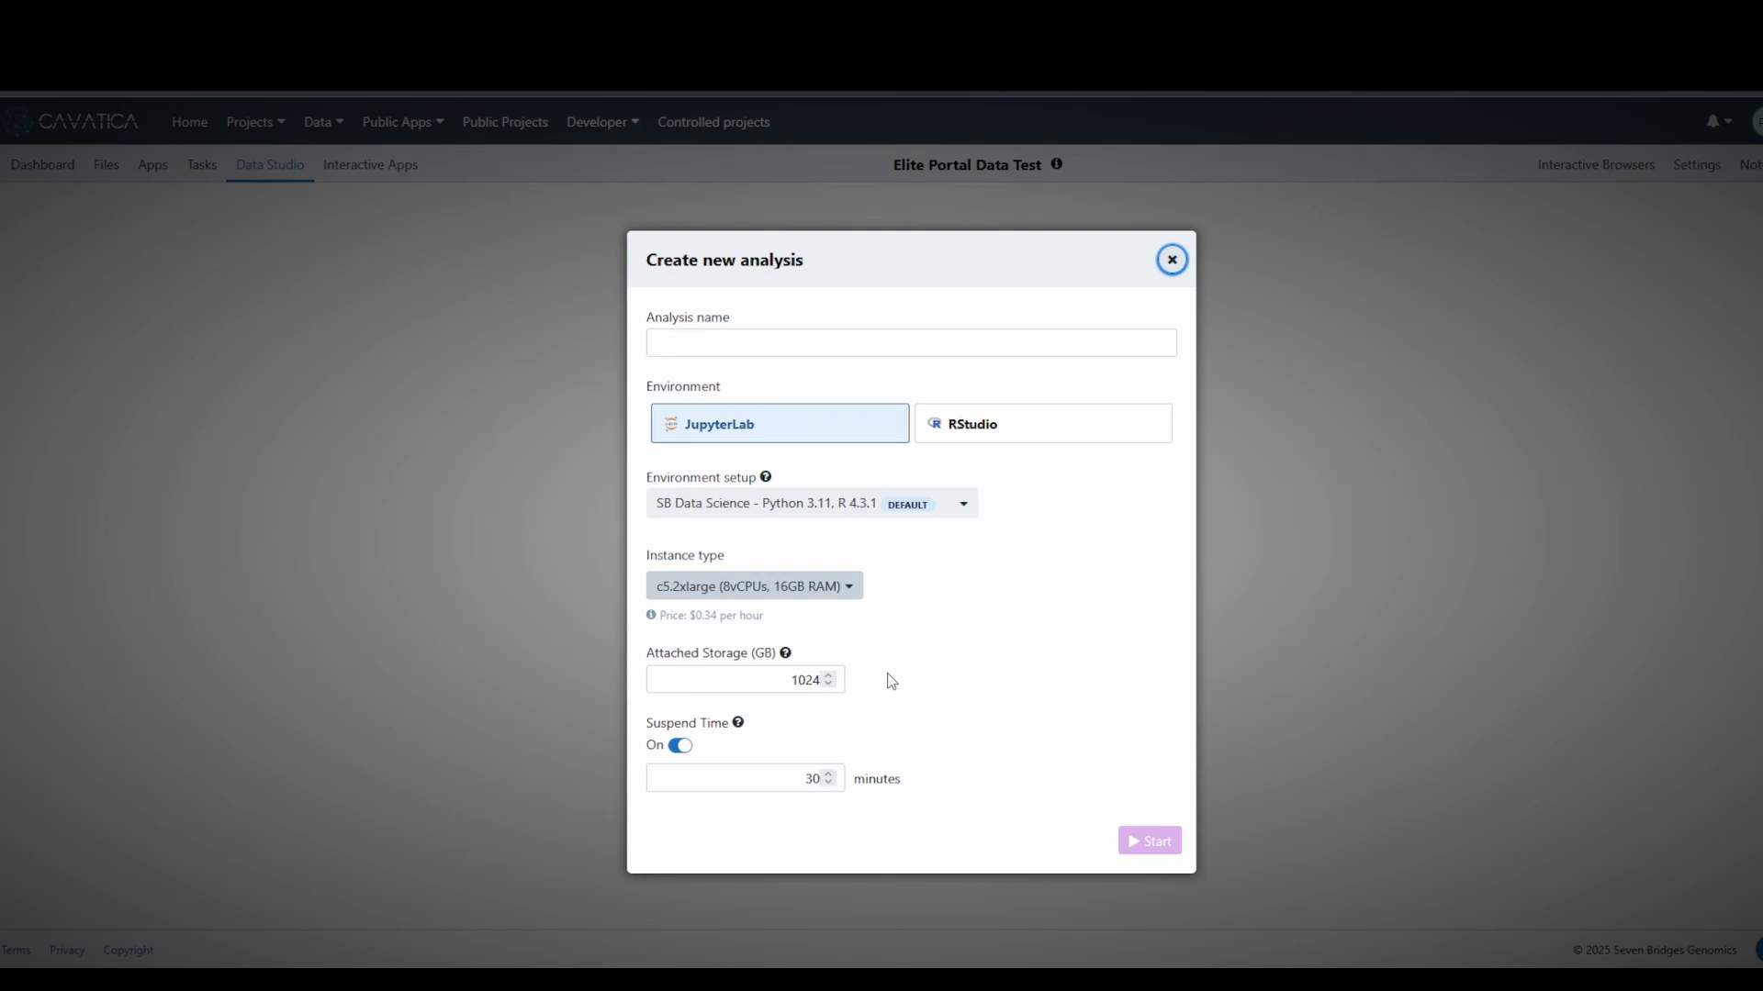
pyautogui.click(1173, 260)
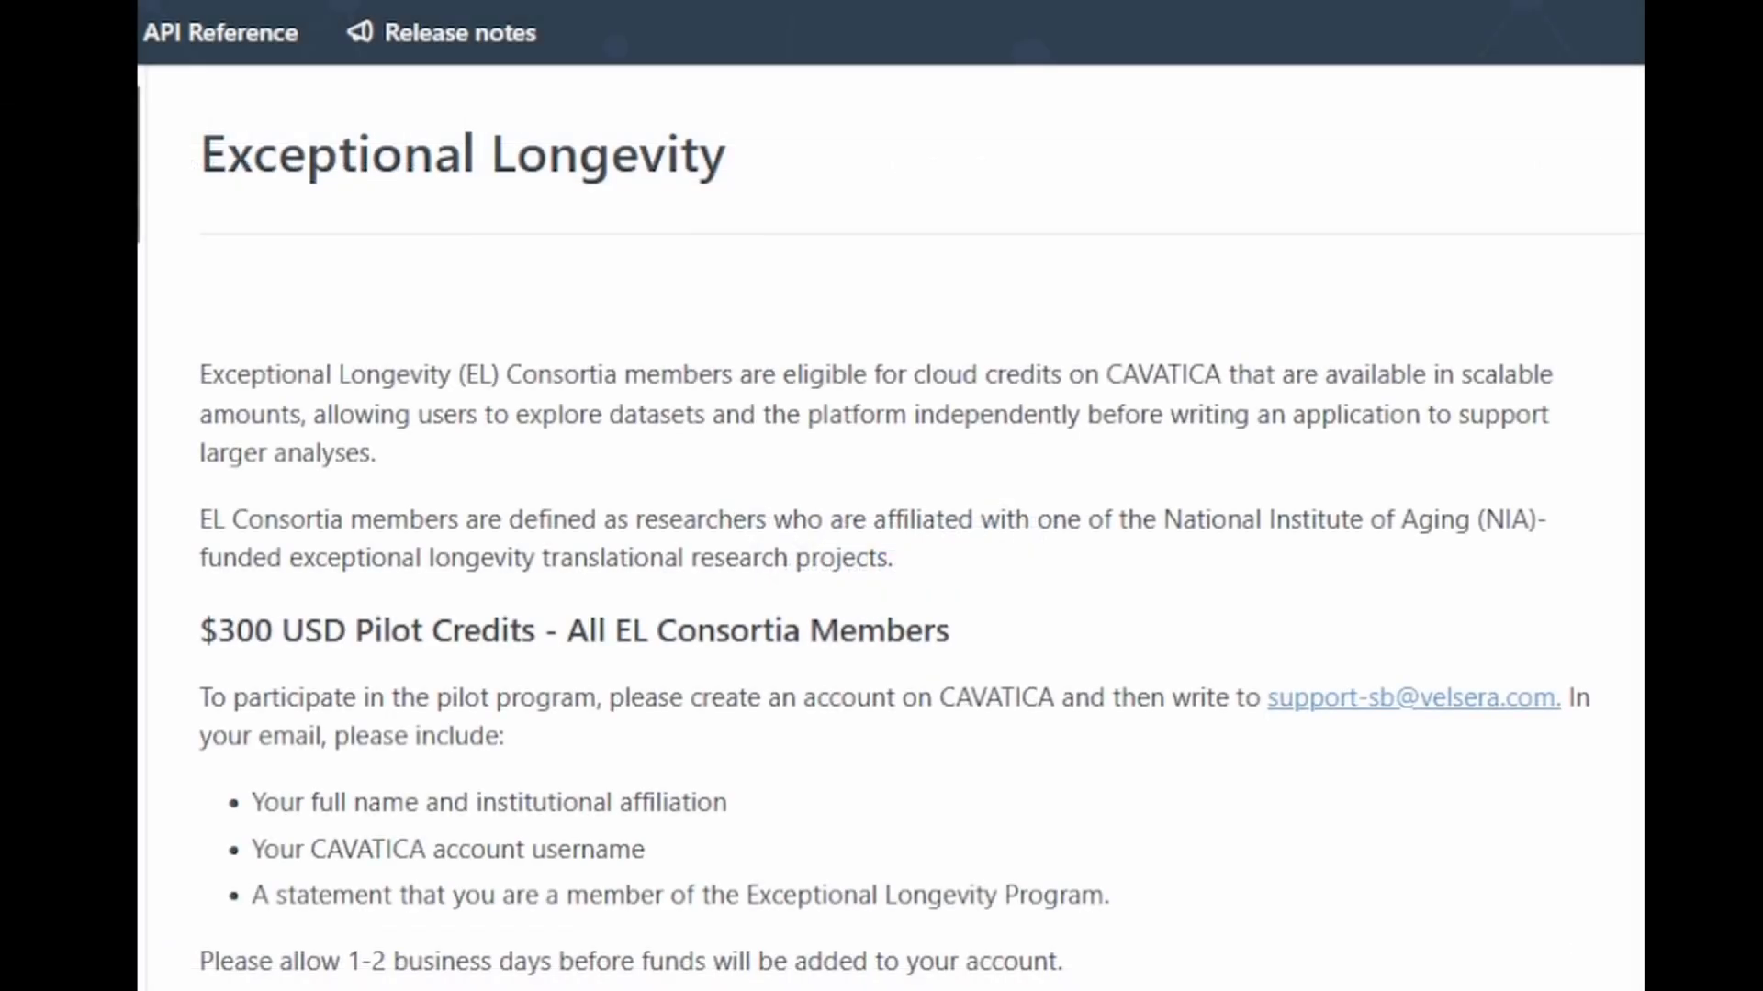